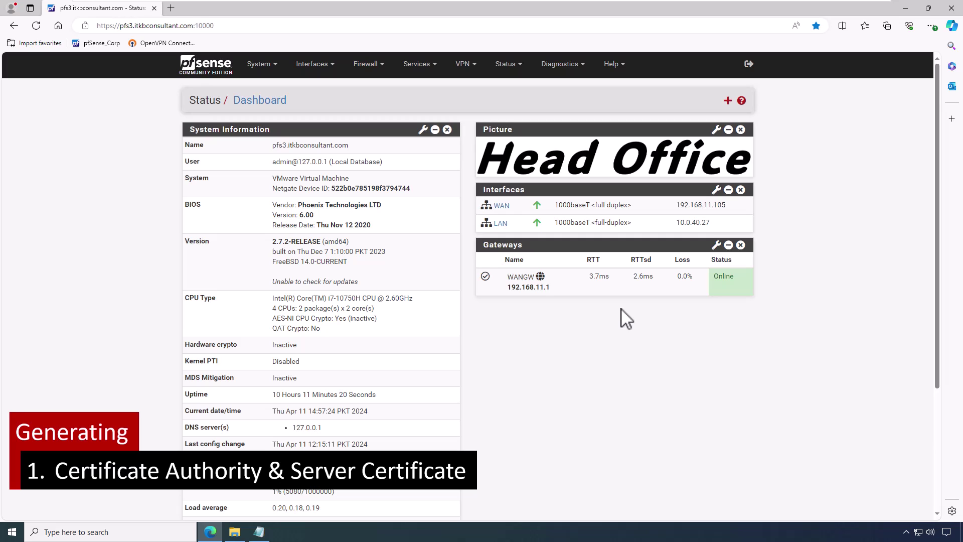
Step: Start a new internal certificate authority with descriptive name IPsec CA
click(257, 70)
click(267, 102)
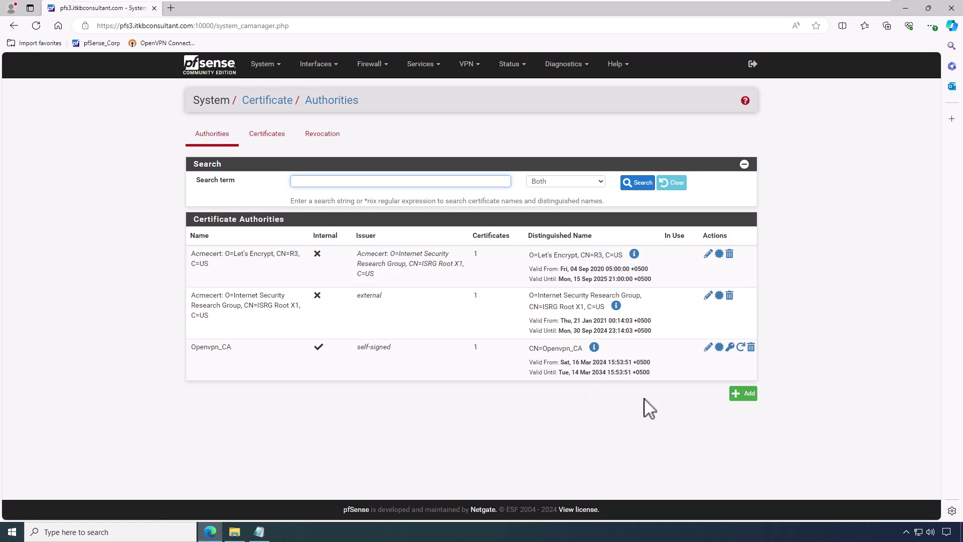
click(735, 399)
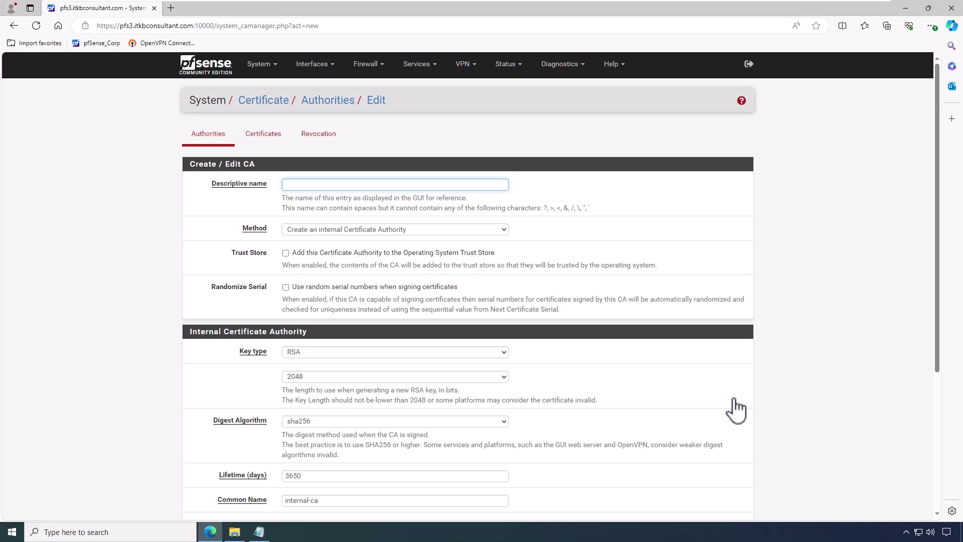
click(353, 186)
text(IPsec CA)
click(501, 231)
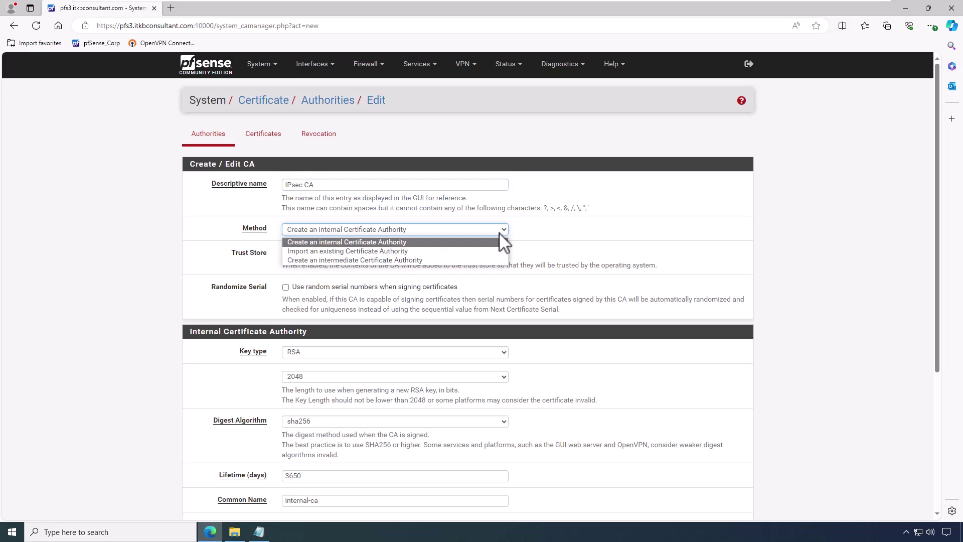
click(494, 243)
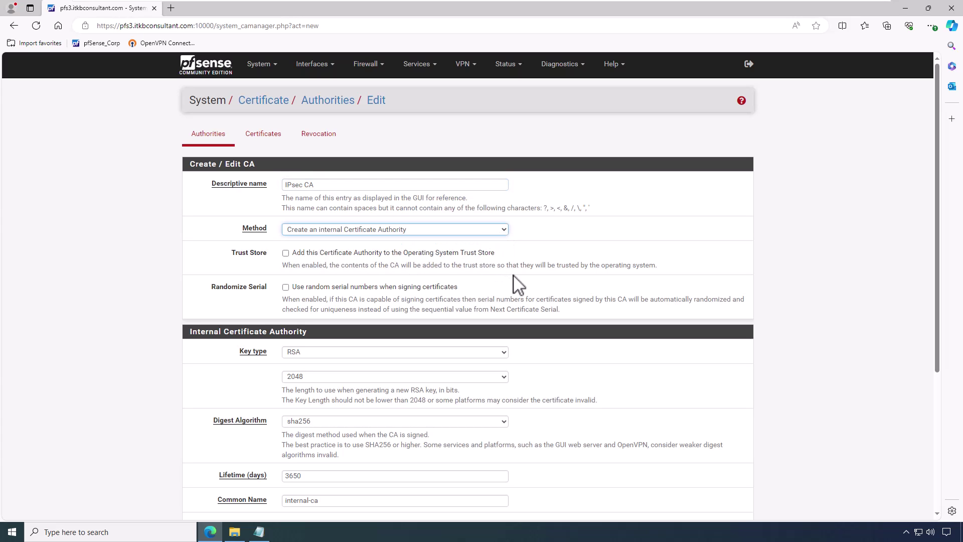
Step: Enable randomized serial numbers, set common name ipsec-ca, and save the CA
click(341, 287)
scroll(566, 304, down, 3)
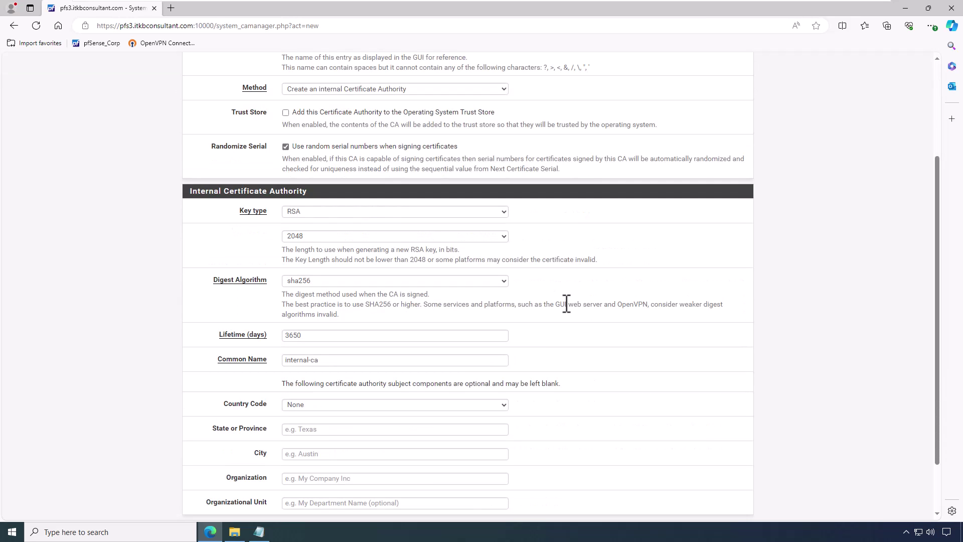
triple_click(344, 361)
text(ipsec-ca)
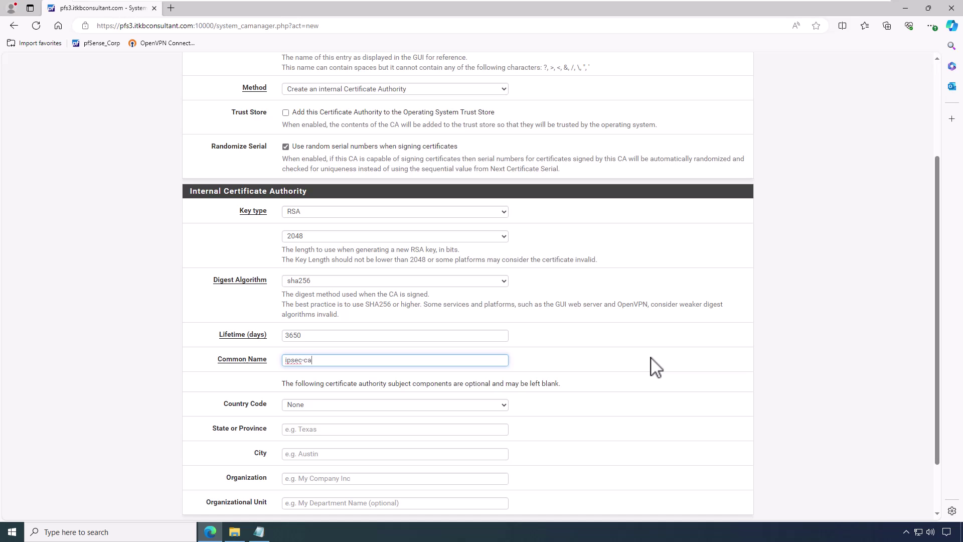
scroll(656, 368, down, 2)
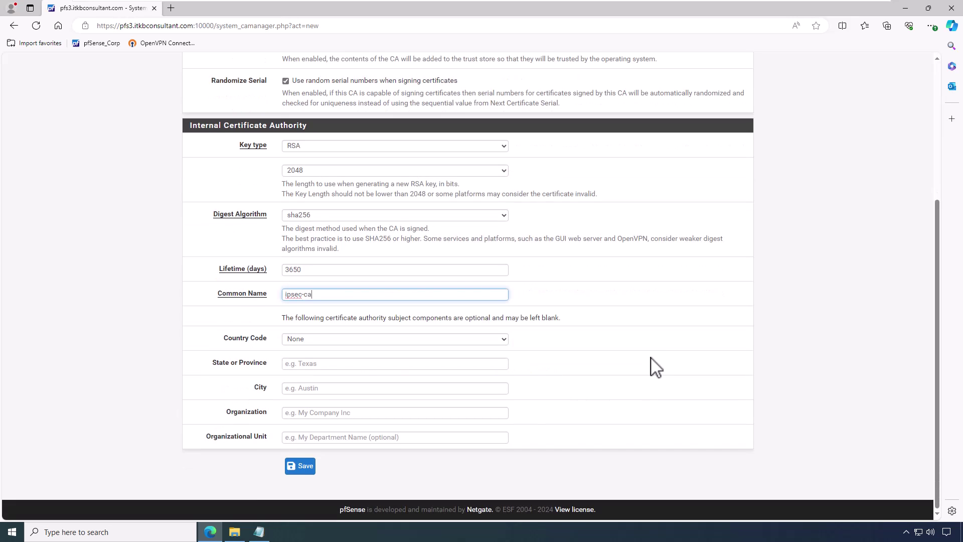
click(292, 470)
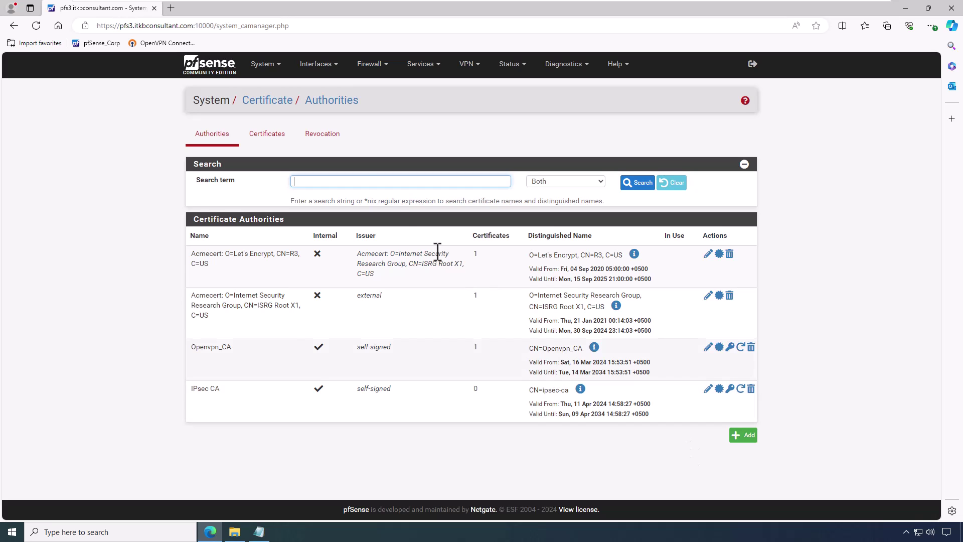
Step: Add a certificate named IKEv2 Server, signed by the IPsec CA
click(269, 135)
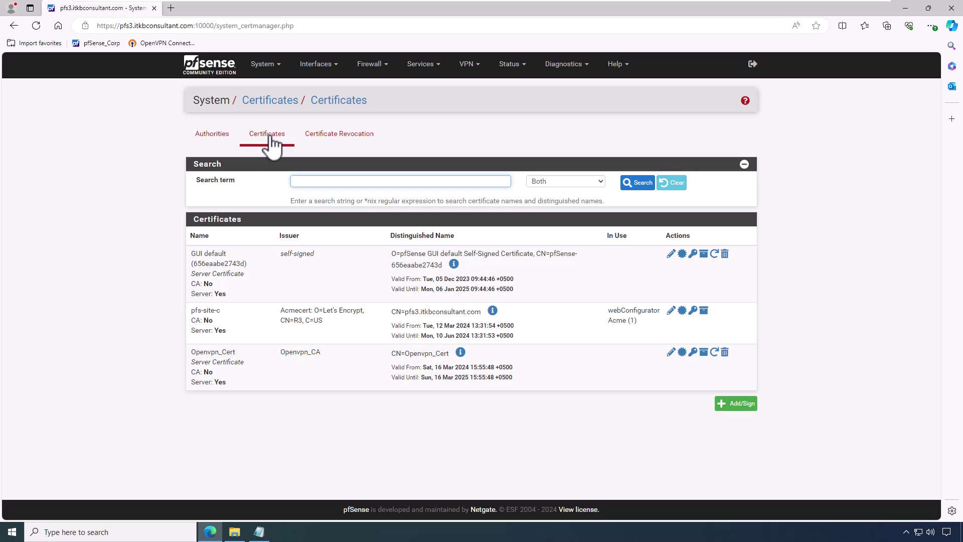
click(734, 405)
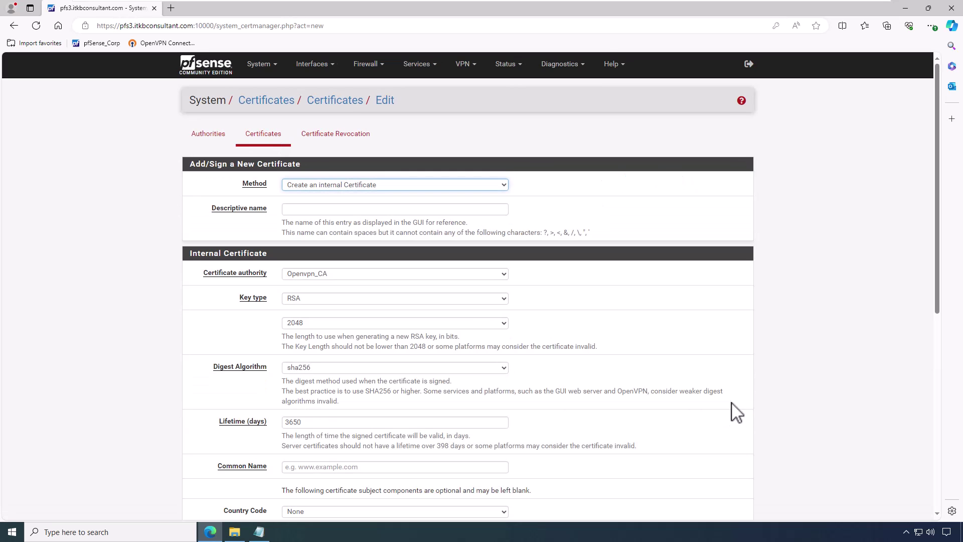
scroll(675, 314, down, 1)
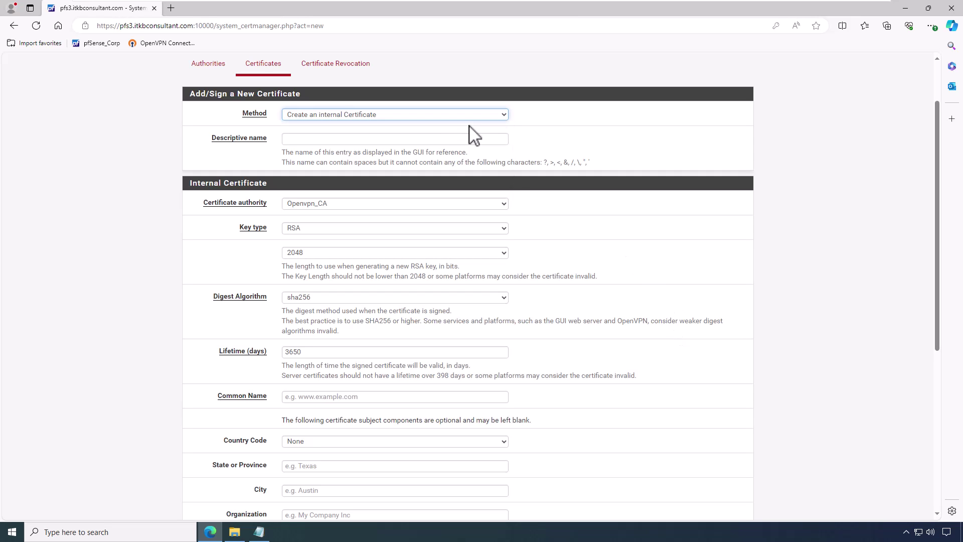
click(381, 139)
text(IKEv2 Server)
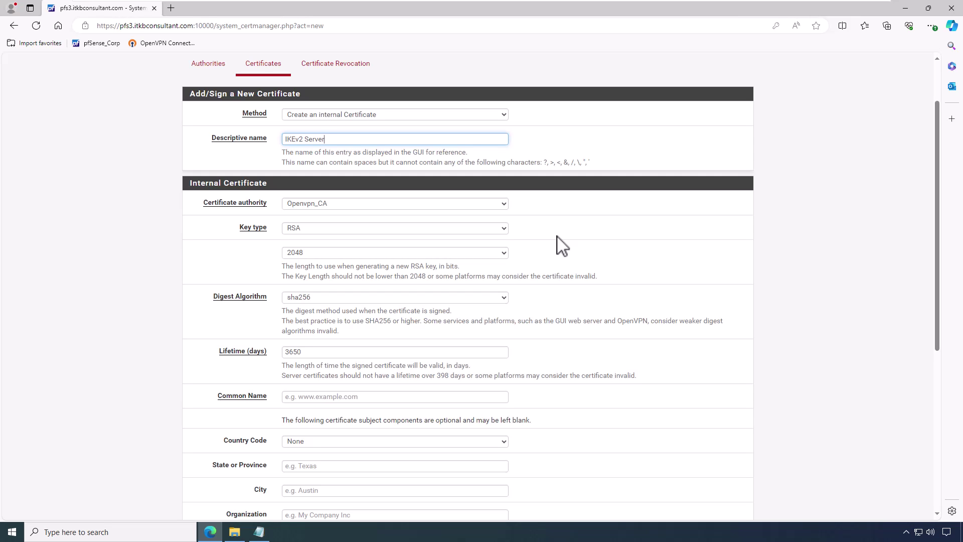
click(477, 206)
click(478, 223)
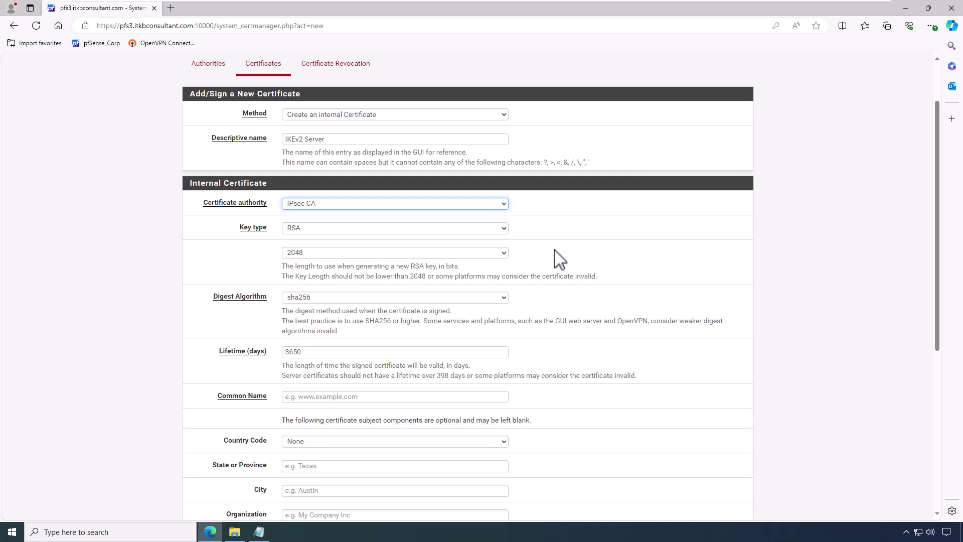
Step: Set the certificate's common name to vpn.itkbconsultant.com
click(394, 396)
text(vpn.itkbconsultant.com)
click(586, 314)
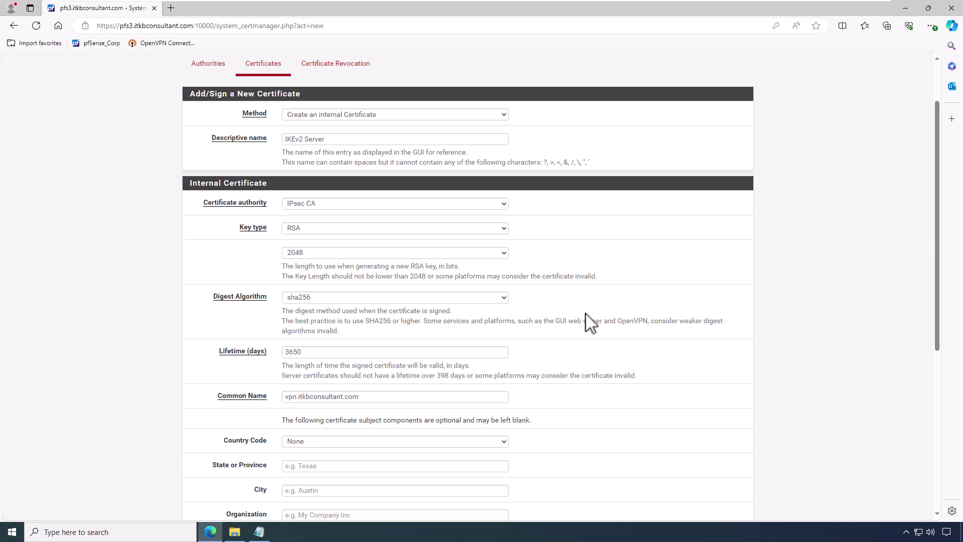
scroll(590, 324, down, 5)
scroll(589, 324, down, 1)
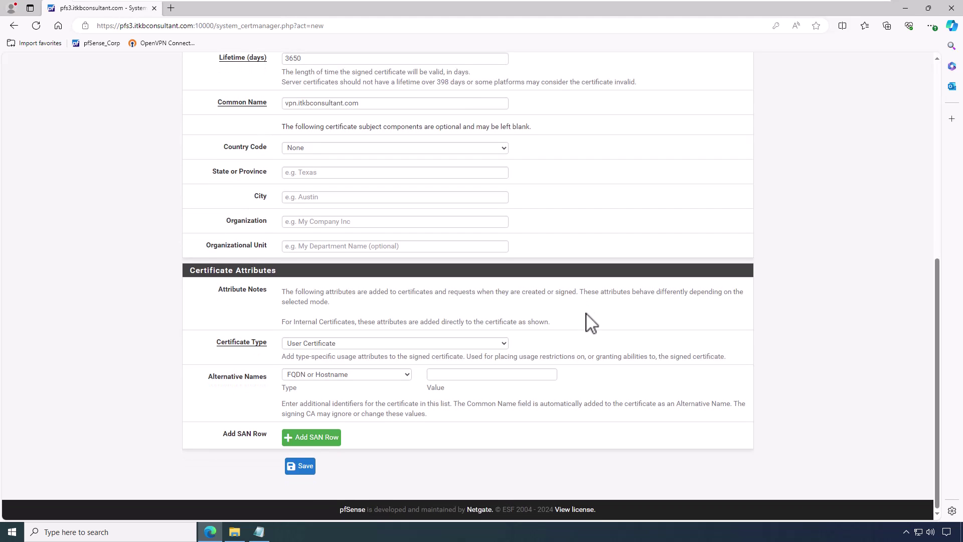
Step: Make IKEv2 Server a Server Certificate with IP alternative name 192.168.11.105, and save it
click(359, 343)
click(358, 356)
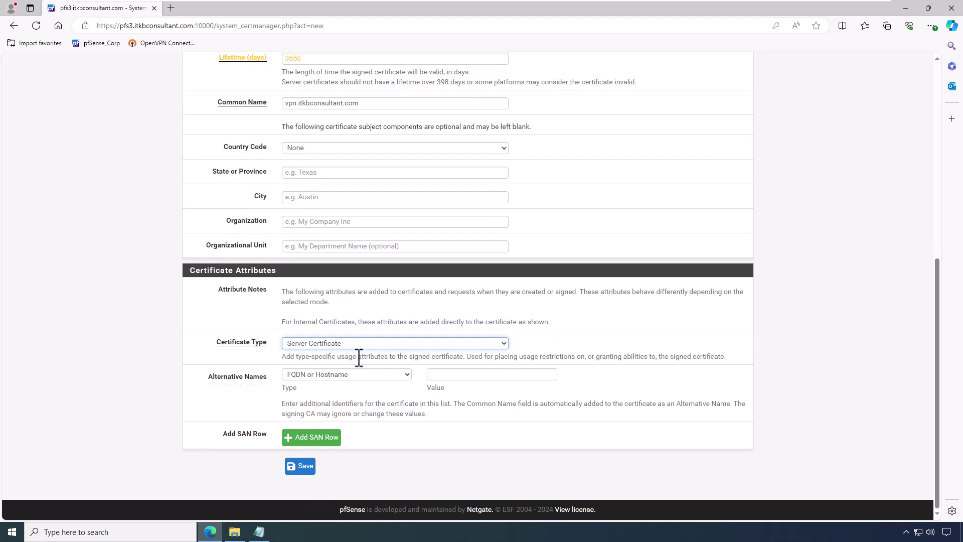
click(401, 375)
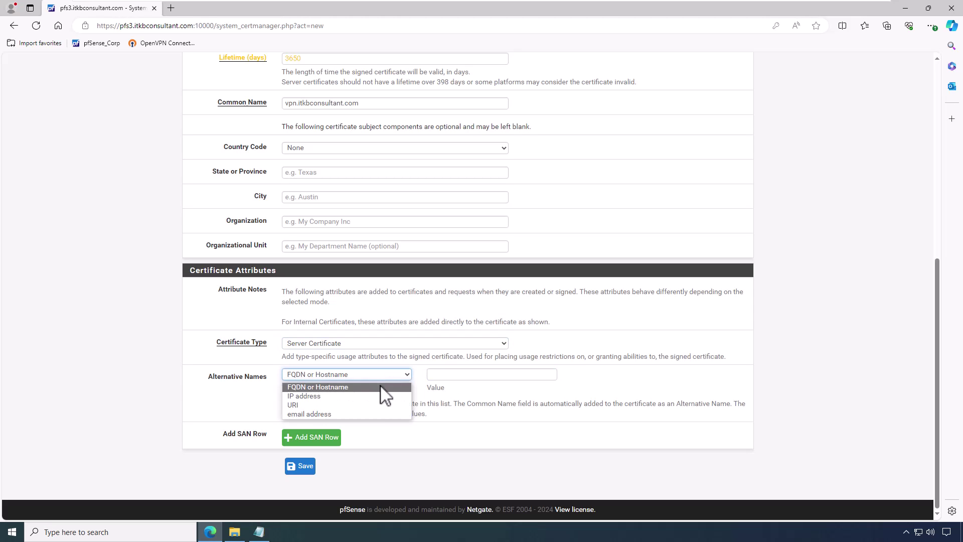
click(381, 393)
click(454, 376)
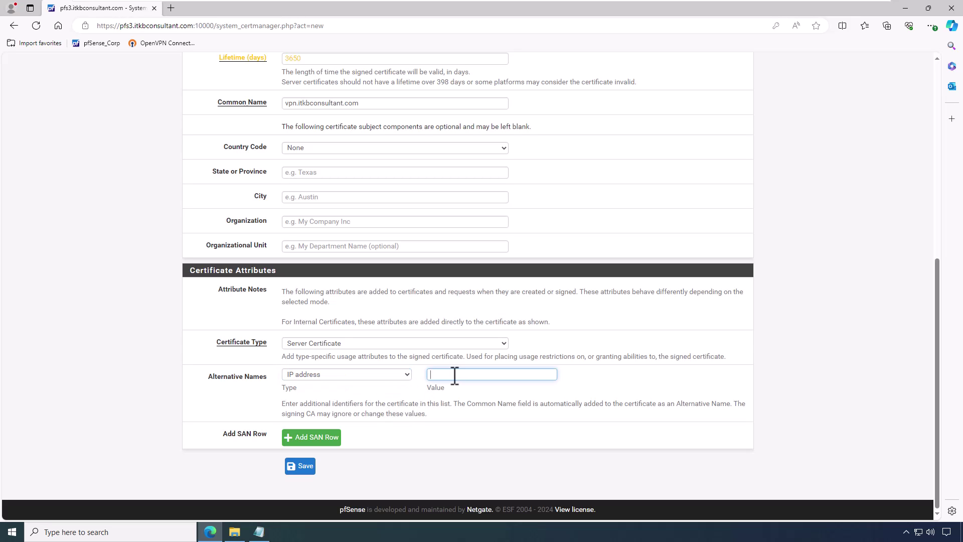
text(192.168.11.105)
click(308, 470)
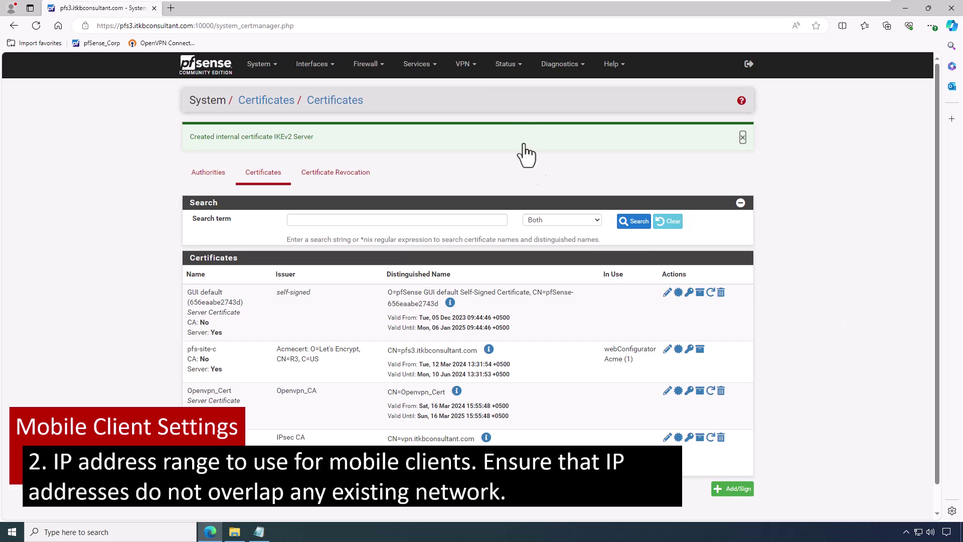
Step: Enable IPsec mobile client support on the VPN > IPsec Mobile Clients tab, with Local Database authentication
click(464, 64)
click(465, 88)
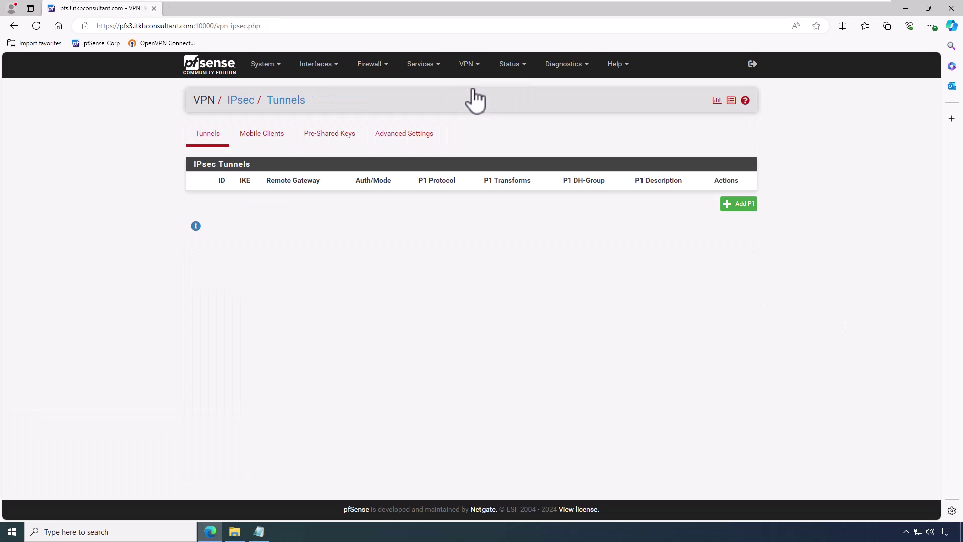
click(274, 144)
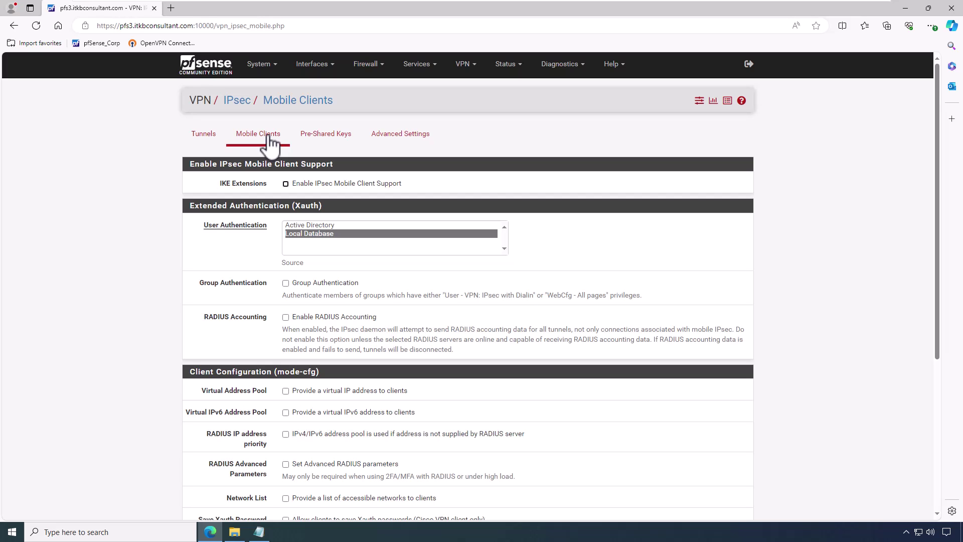
click(285, 184)
click(365, 234)
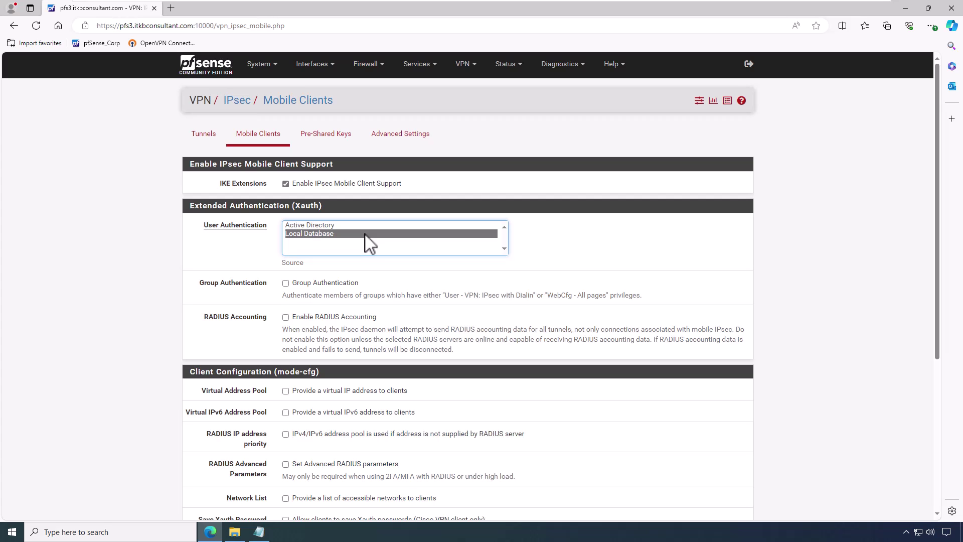
scroll(401, 301, down, 4)
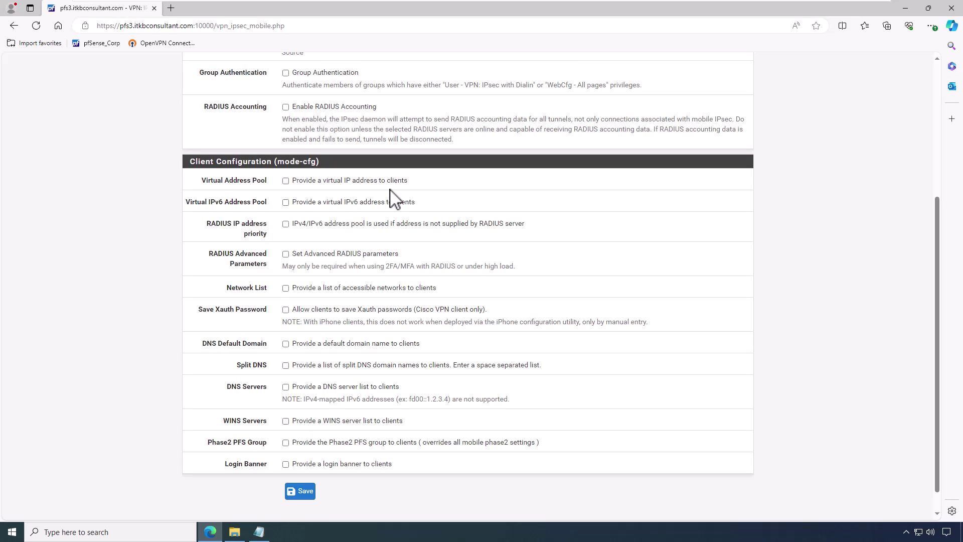
Step: Enable the virtual IPv4 address pool with network 10.20.200.0/24
click(303, 182)
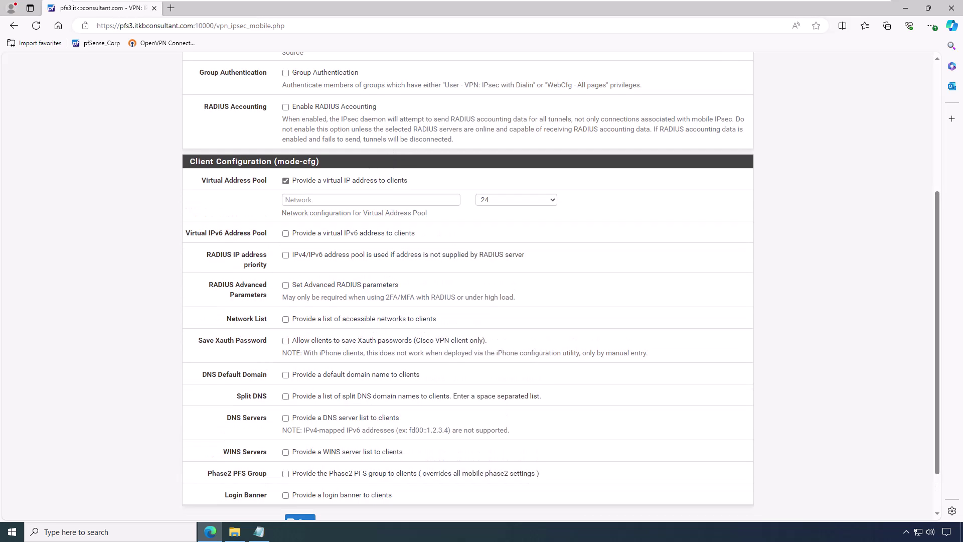
click(337, 200)
text(10.20.200.0)
key(Tab)
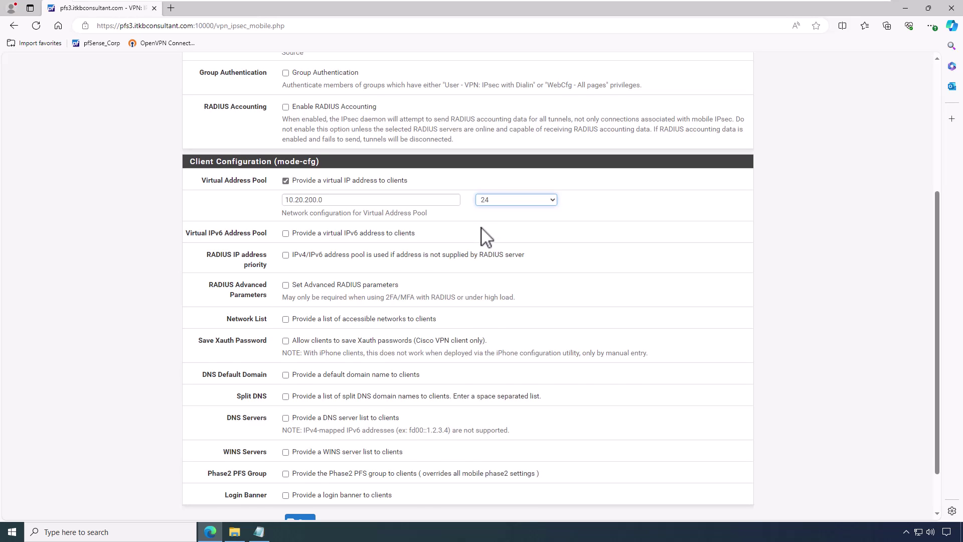
Step: Enable the IPv6 pool 2001:db8:1:df01::/64 and tick Network List
key(Tab)
key(space)
key(Tab)
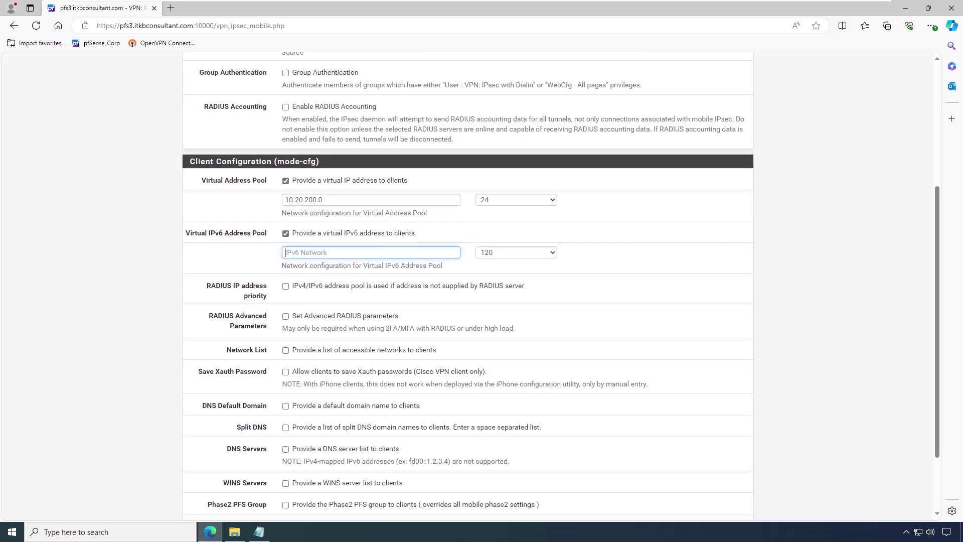
text(2001:db8:1:df01::)
click(490, 253)
scroll(509, 307, down, 8)
scroll(512, 331, down, 9)
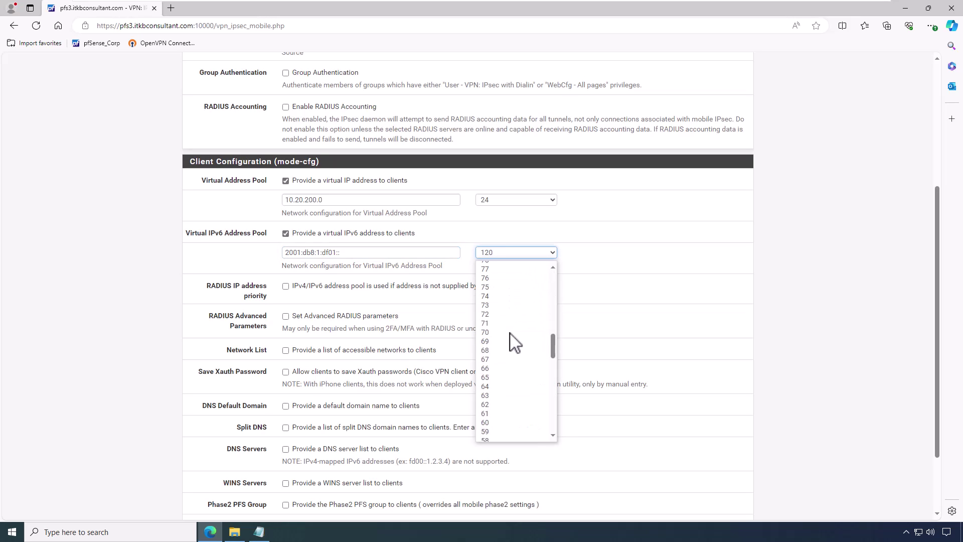
click(505, 334)
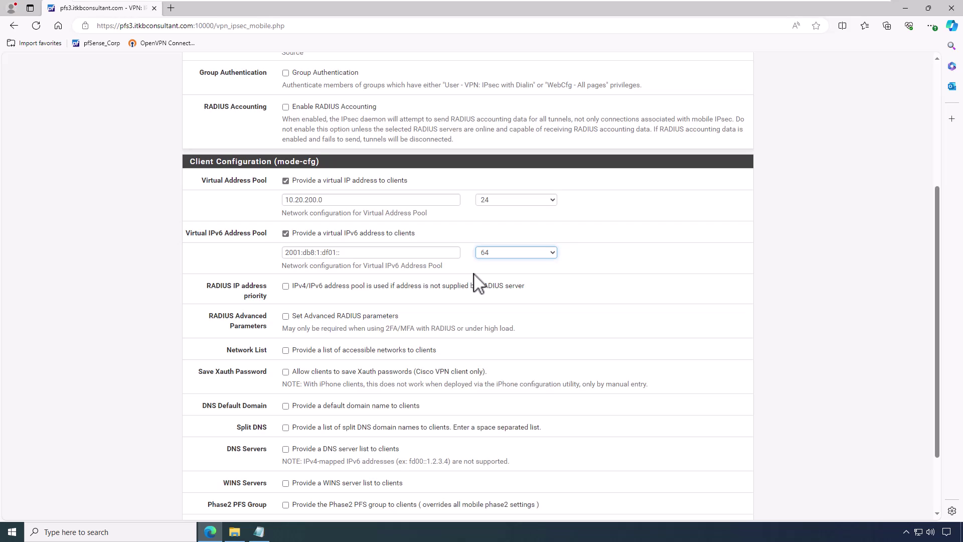
click(319, 350)
Step: Set default domain itkb.lab and split DNS domains itkb.lab and itkbconsultant.com
scroll(366, 345, down, 2)
click(329, 318)
click(361, 341)
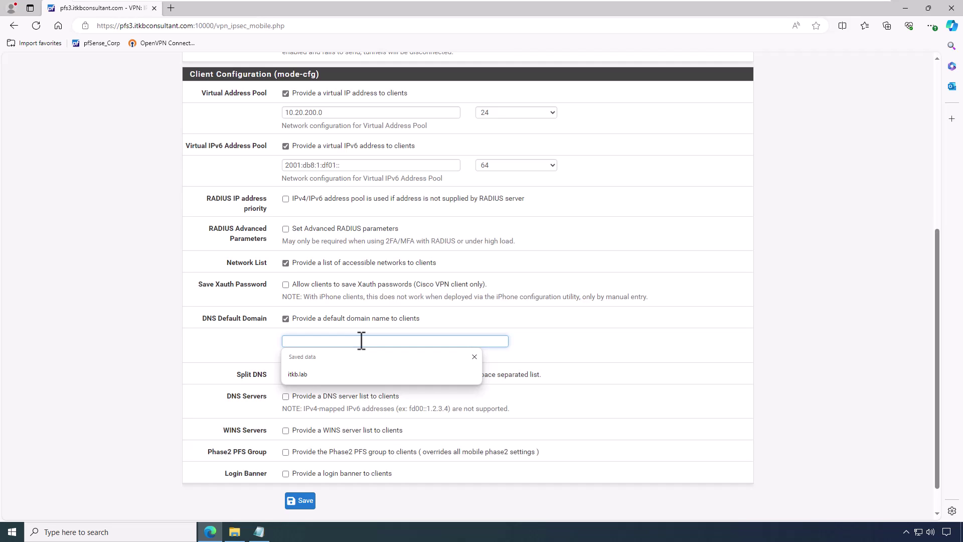
click(341, 374)
click(342, 376)
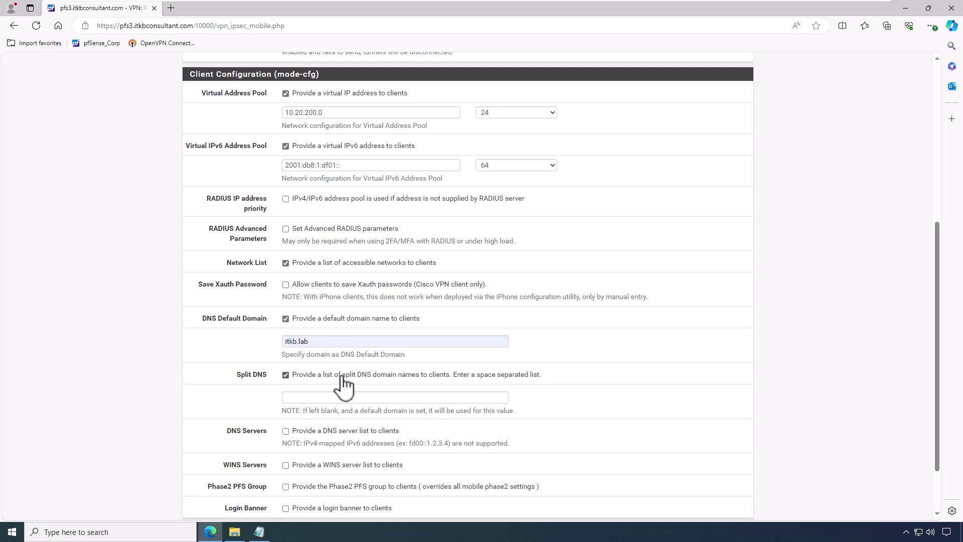
scroll(344, 385, down, 2)
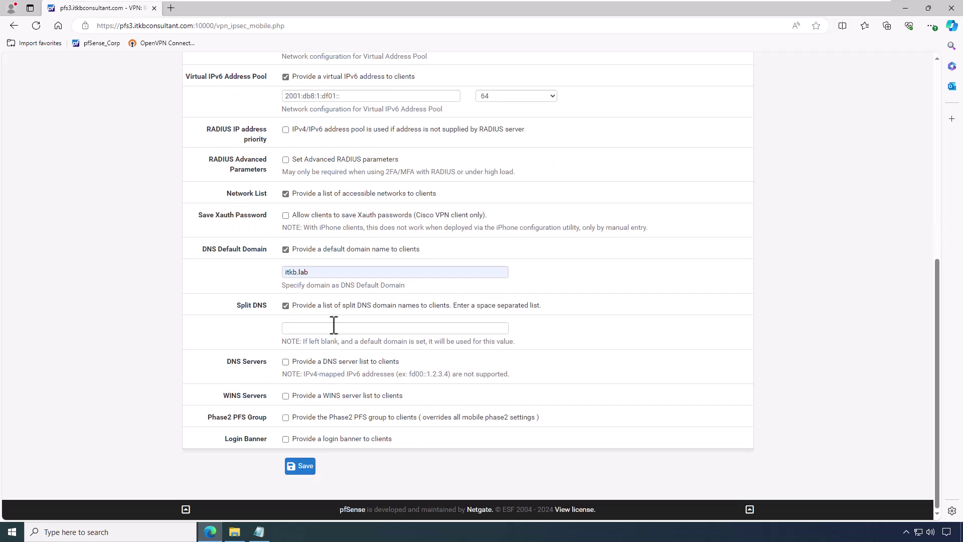
click(333, 329)
text(itkb.lab)
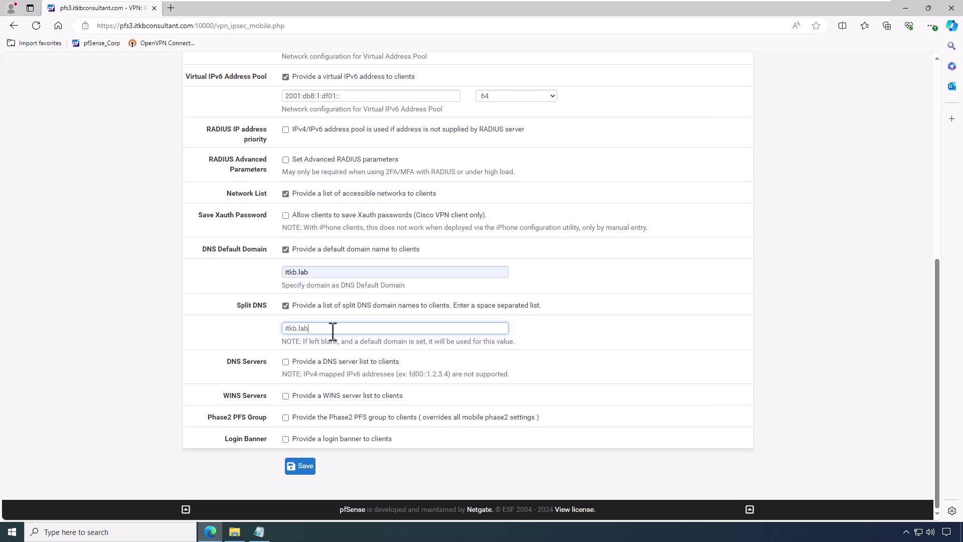
text( itkbconsultant.com)
Step: Provide DNS servers 192.168.11.201 and 192.168.11.202 and save the mobile client settings
click(296, 363)
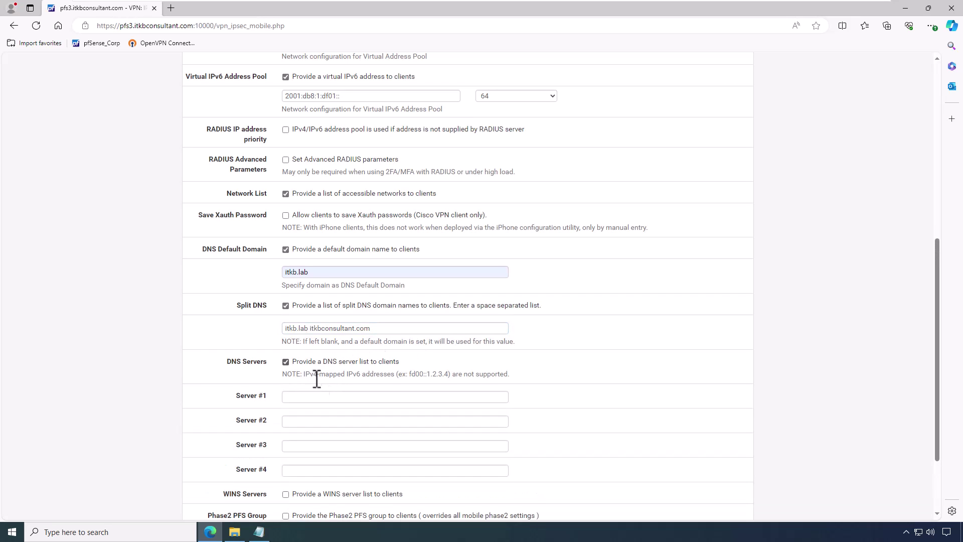
click(320, 397)
text(1)
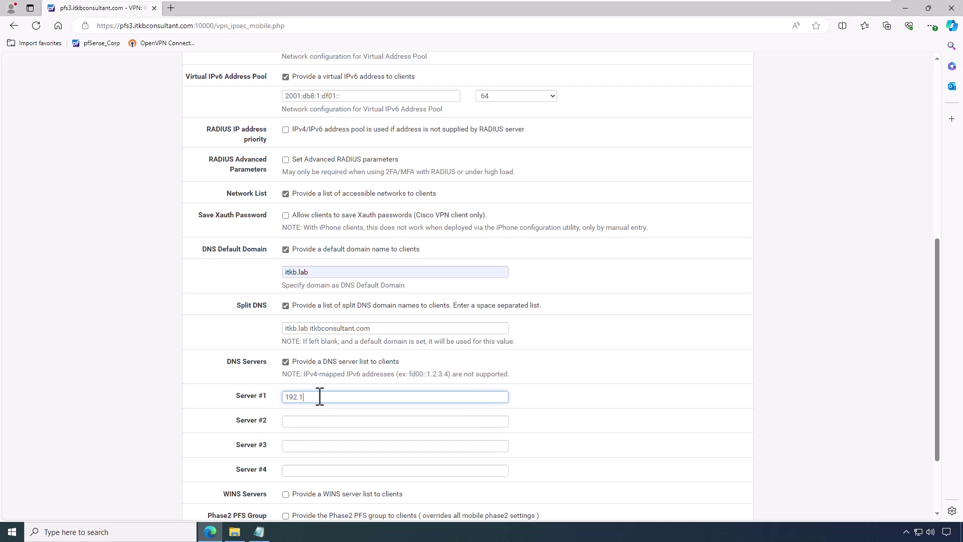
text(0.0.40.2092.168.11.201)
double_click(318, 398)
key(ctrl+c)
click(322, 421)
key(ctrl+v)
key(BackSpace)
text(2)
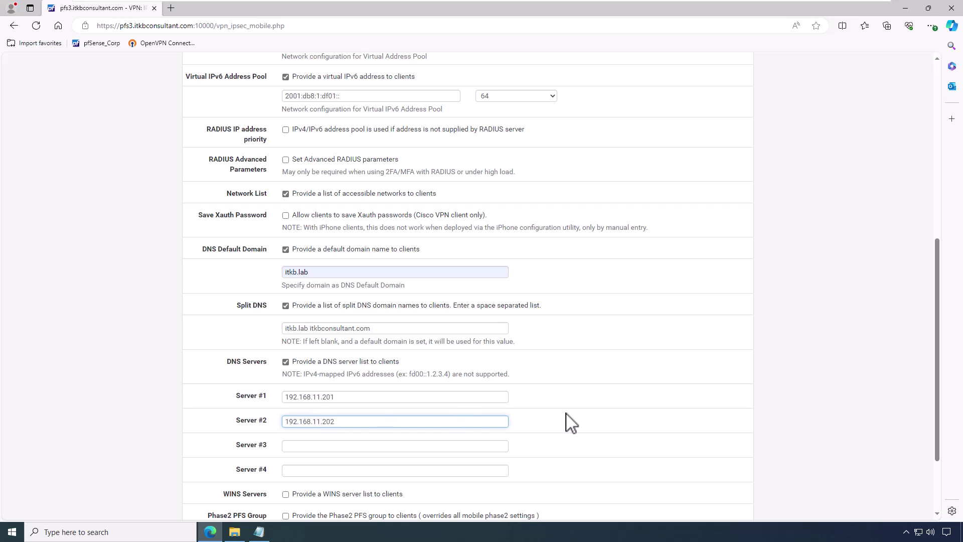
scroll(571, 423, down, 2)
click(300, 468)
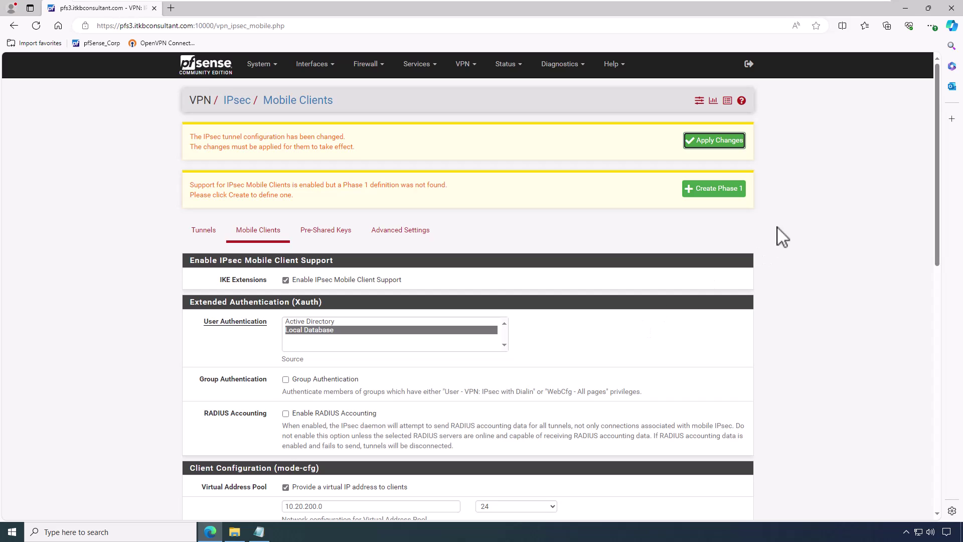
Step: Create a mobile Phase 1 described Mobile IPsec using IKEv2 on the WAN interface
click(709, 196)
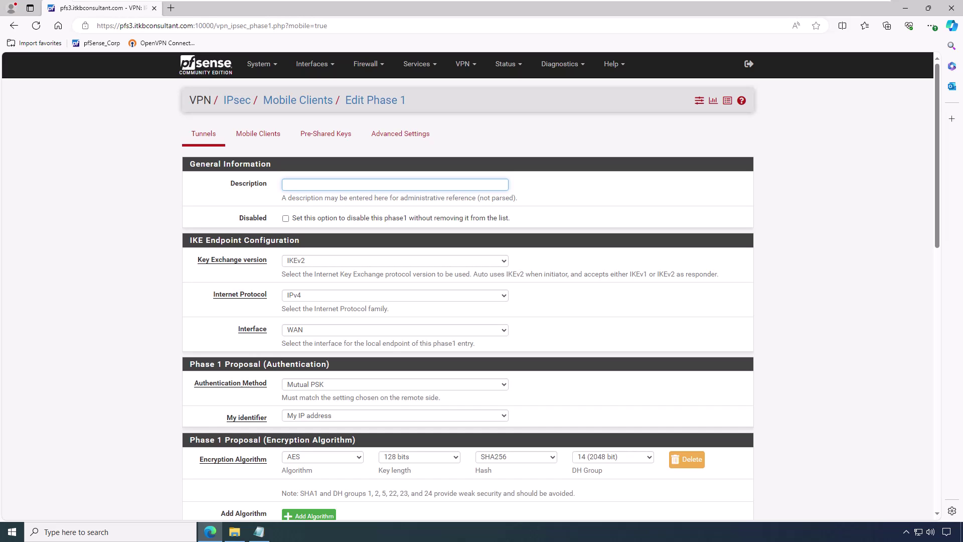
click(326, 184)
text(Mobile IPsec)
click(326, 260)
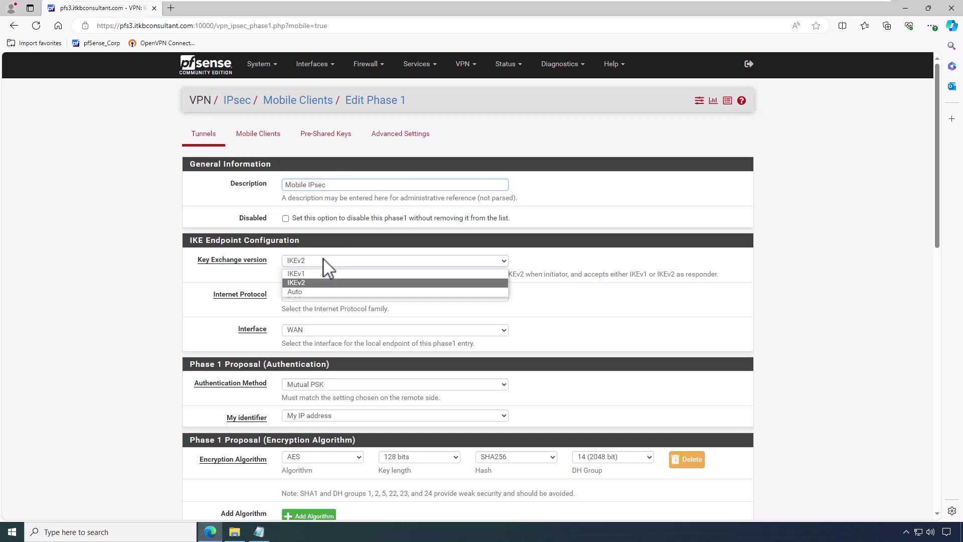
click(325, 291)
scroll(507, 301, down, 1)
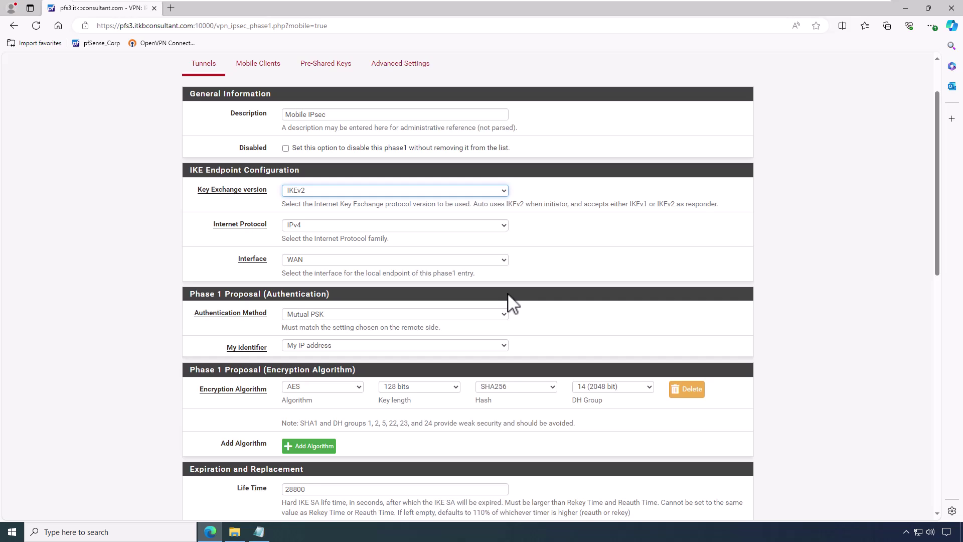
key(Tab)
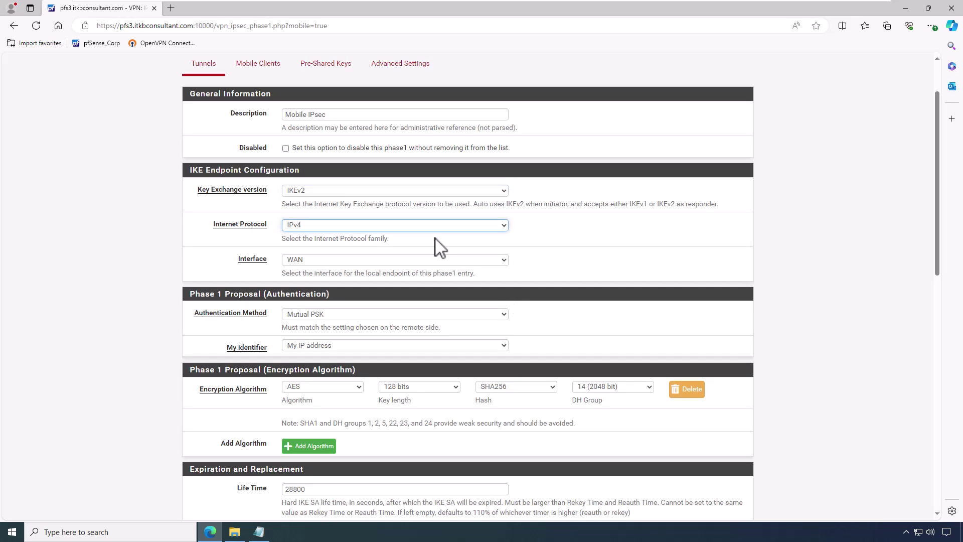
click(381, 260)
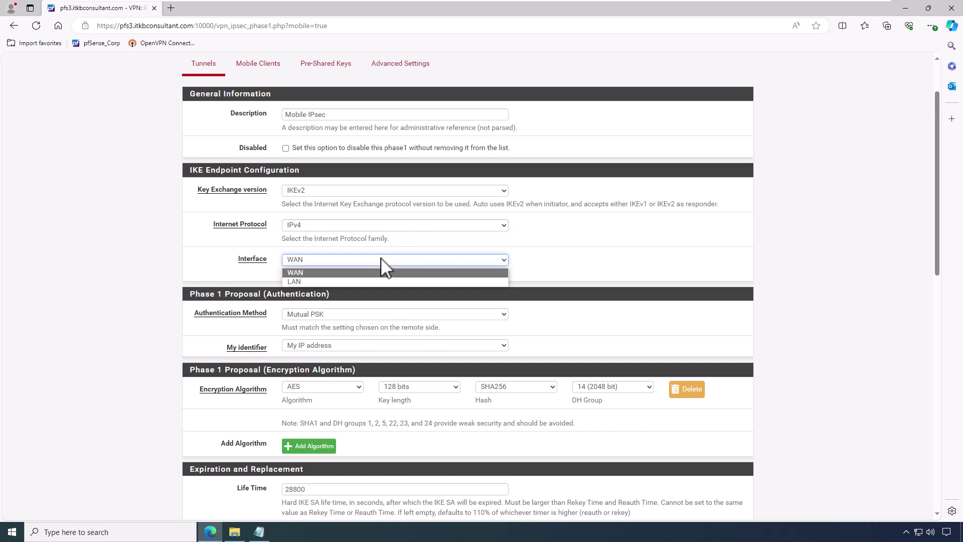
click(389, 271)
scroll(473, 269, down, 1)
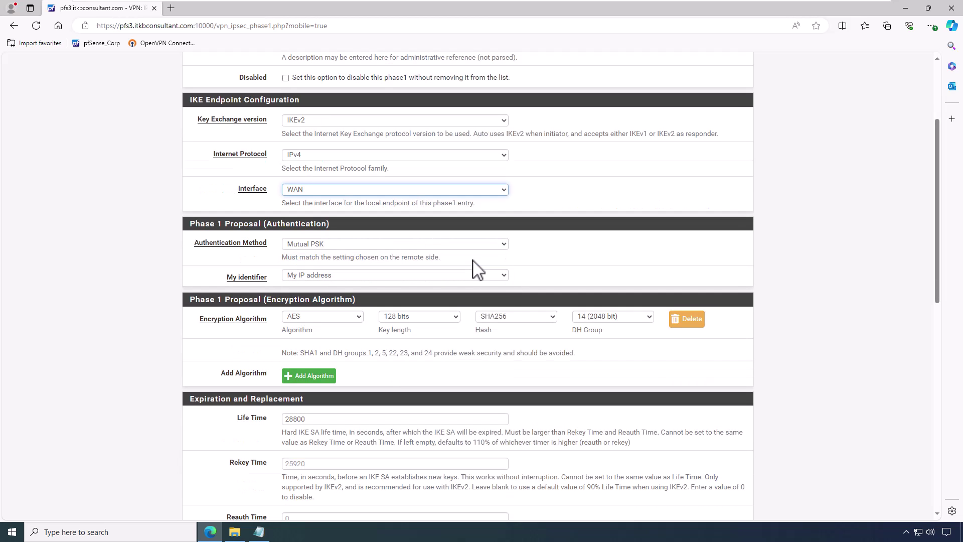
Step: Use EAP-MSChapv2, FQDN identifier vpn.itkbconsultant.com, peer Any, and the IKEv2 Server certificate
click(348, 243)
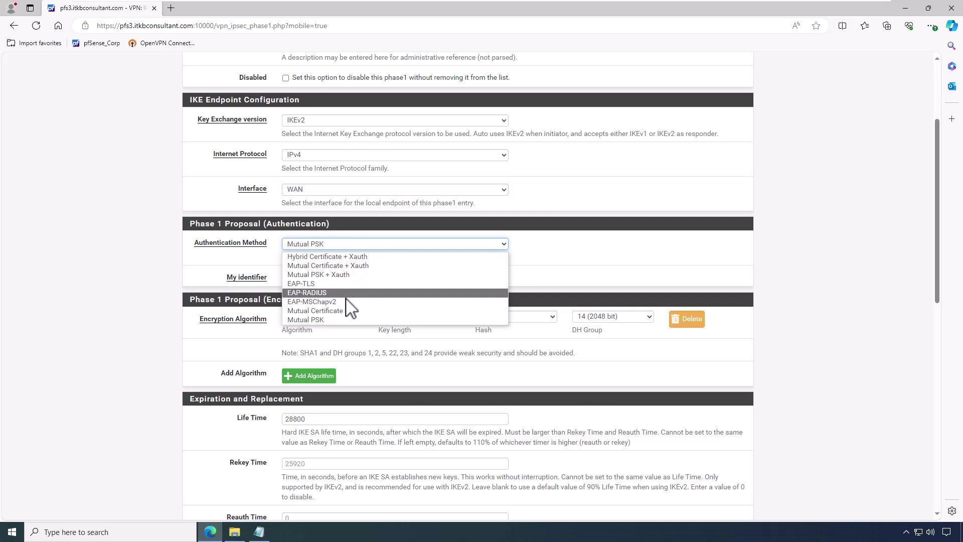
click(348, 301)
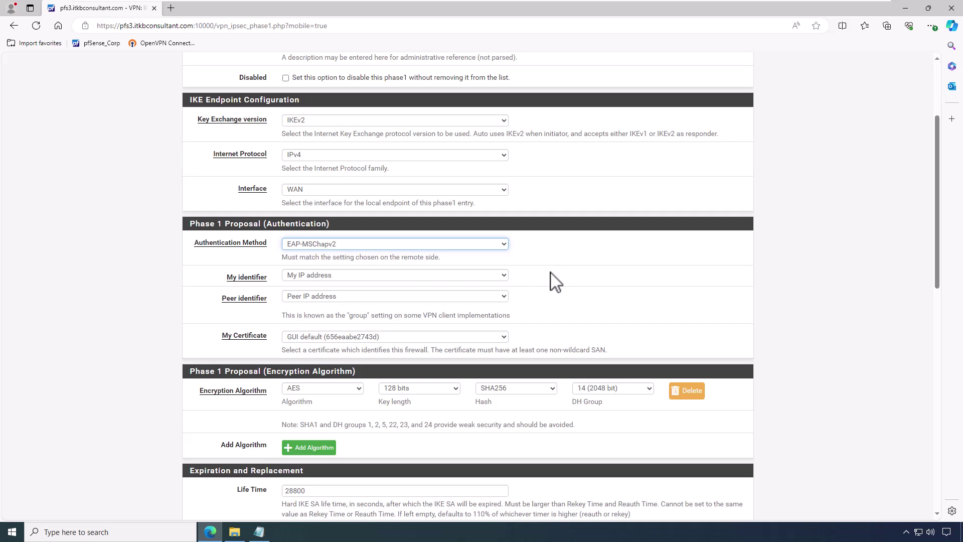
click(371, 276)
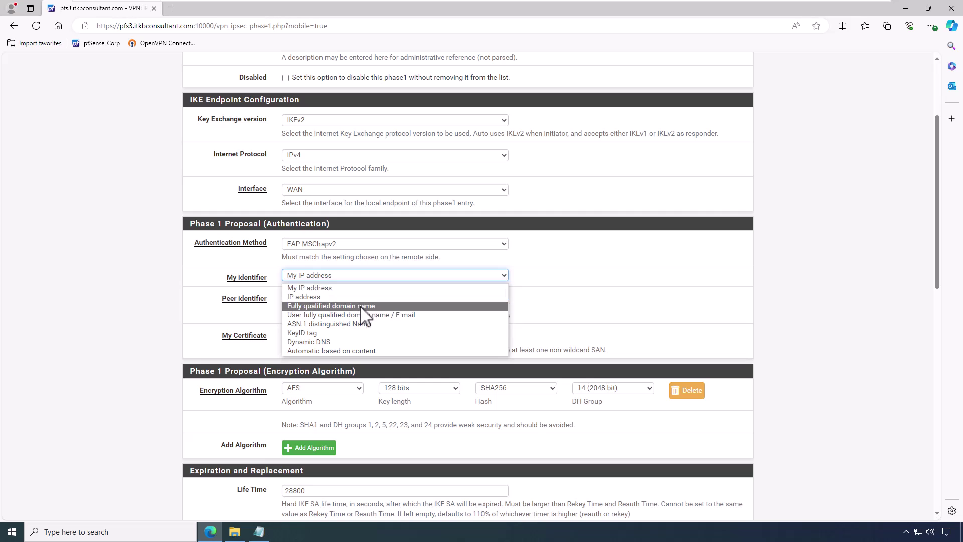
click(362, 306)
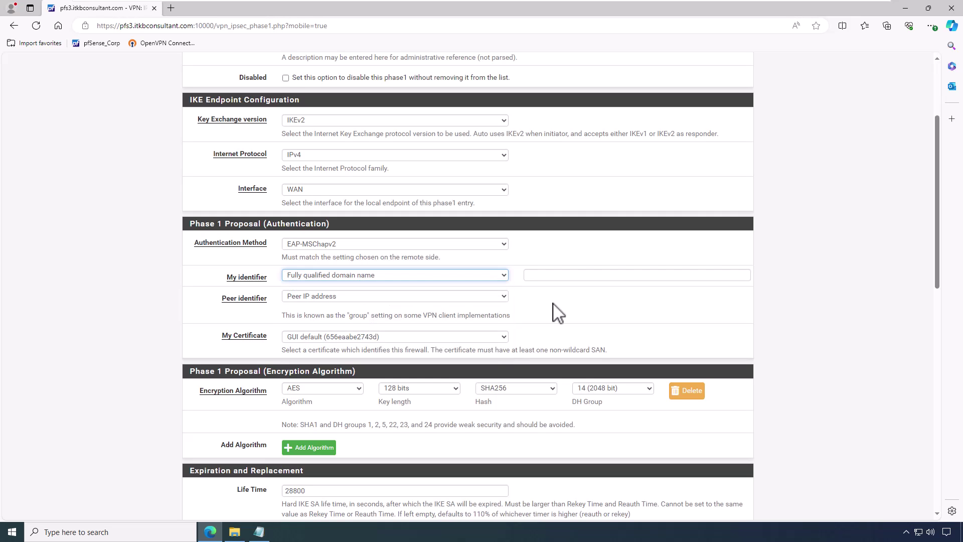
click(560, 272)
text(vp)
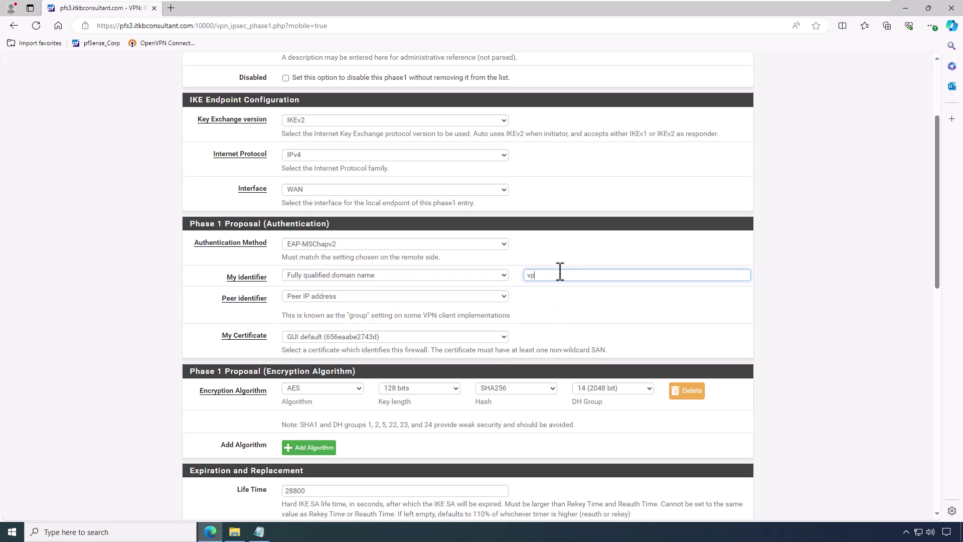
text(n.itkbconsultant.com)
click(405, 297)
click(373, 307)
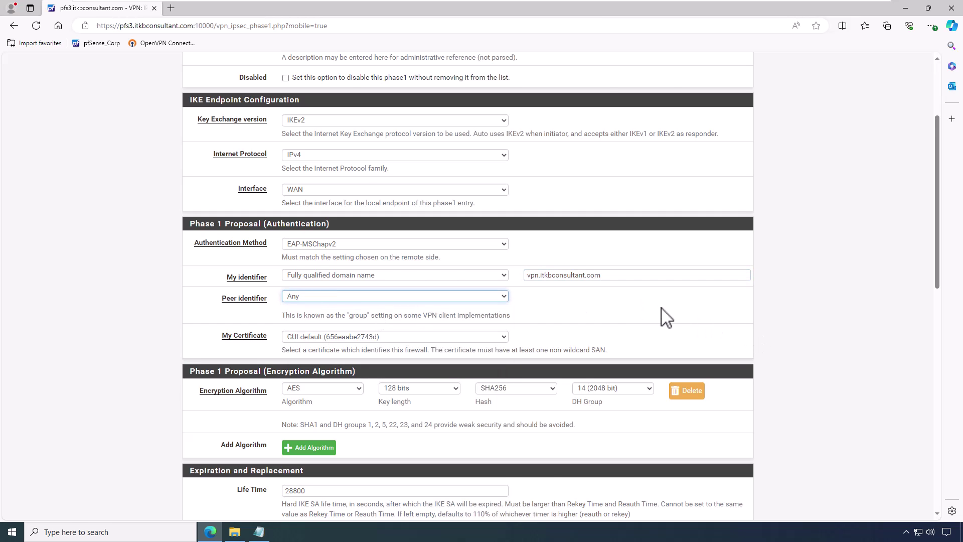
scroll(661, 309, down, 3)
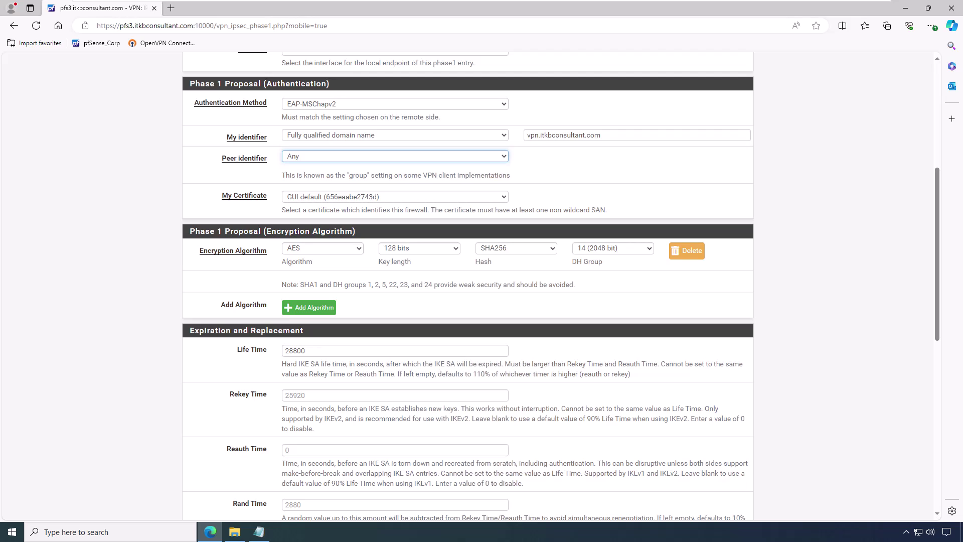
click(498, 196)
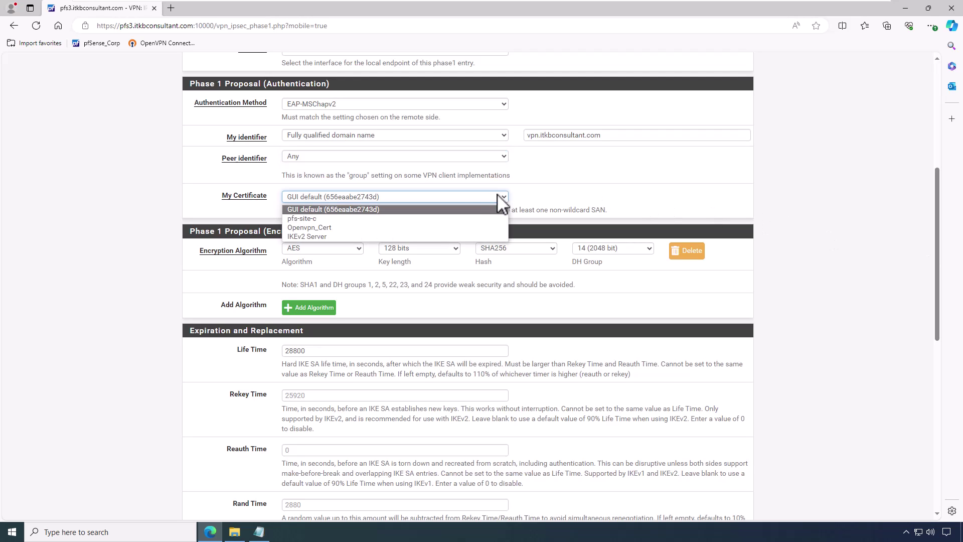
click(431, 236)
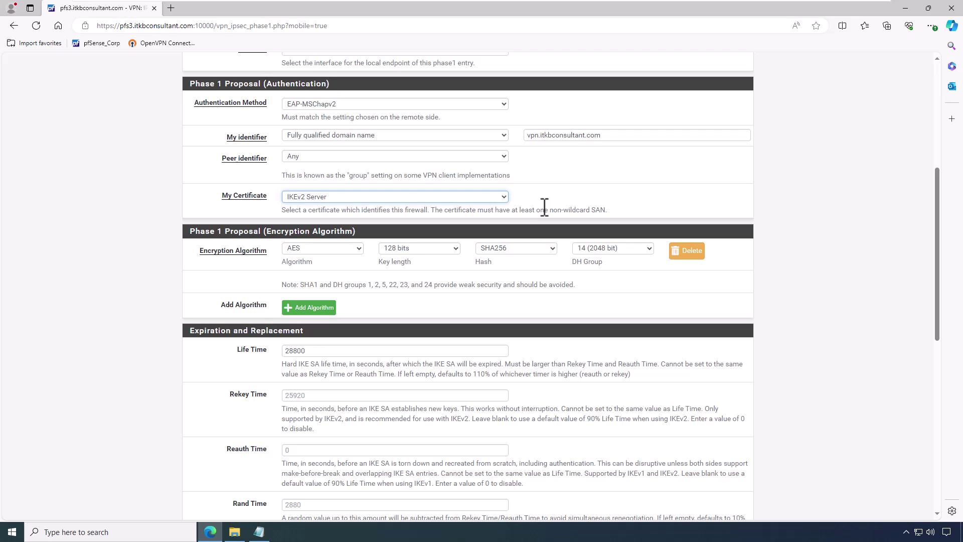
Step: Set the first two proposals to AES256-GCM, with DH groups 16 (4096 bit) and 2 (1024 bit)
click(313, 248)
click(323, 285)
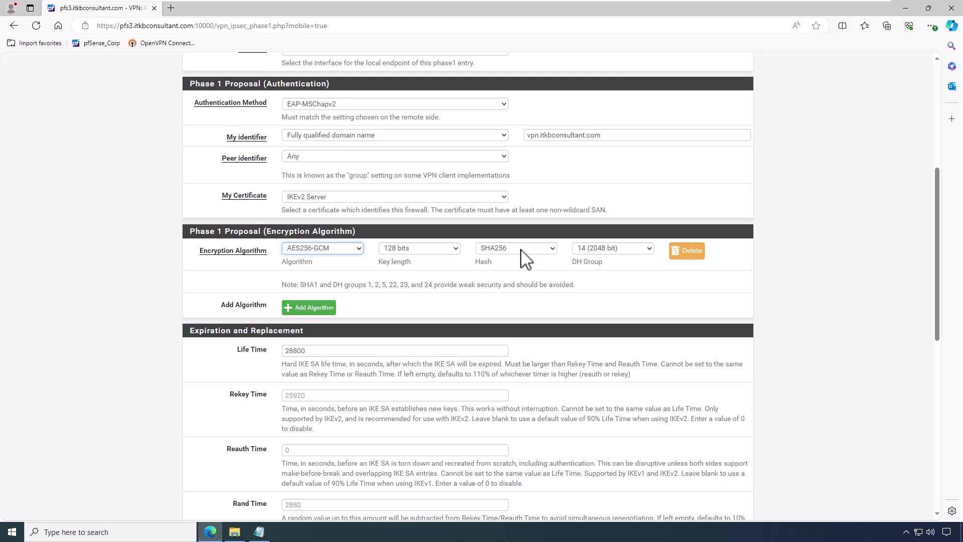
click(598, 249)
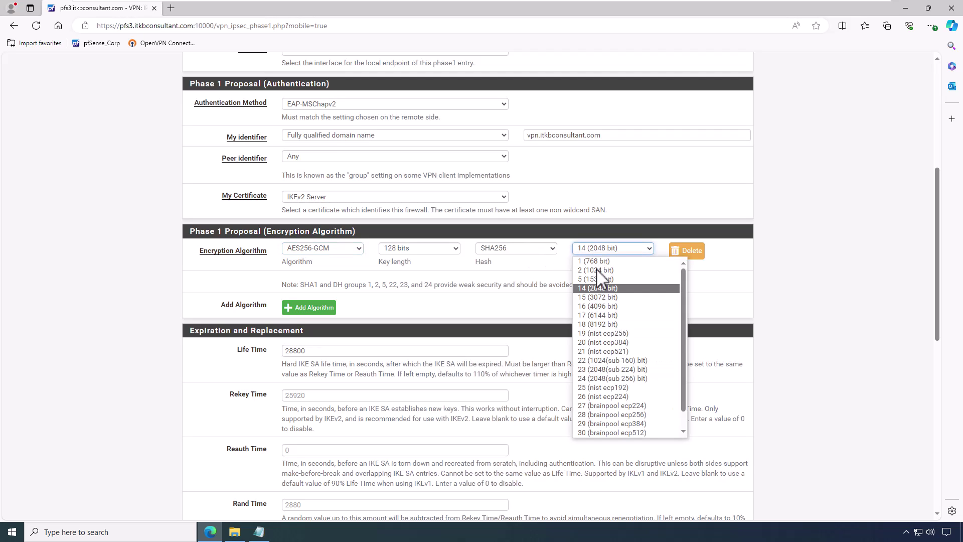
click(592, 307)
click(321, 308)
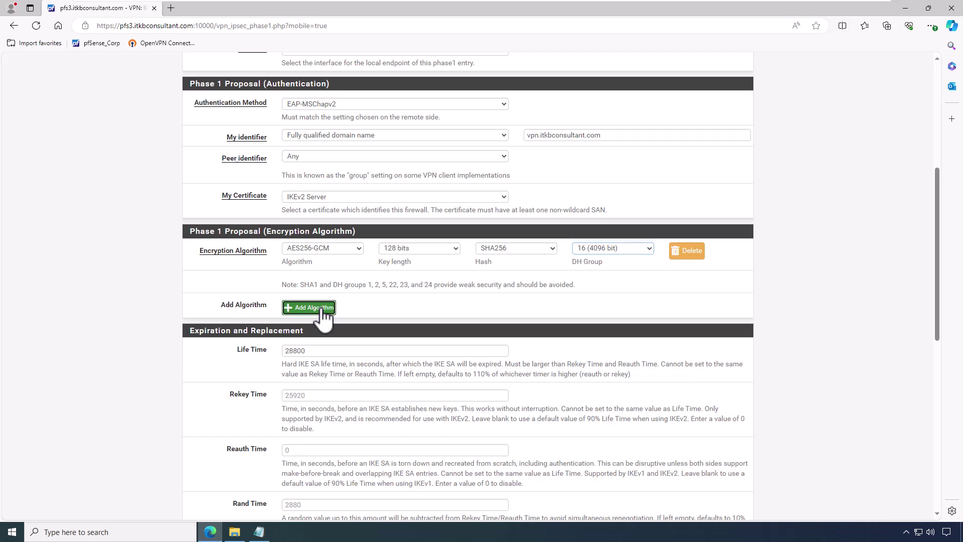
click(341, 273)
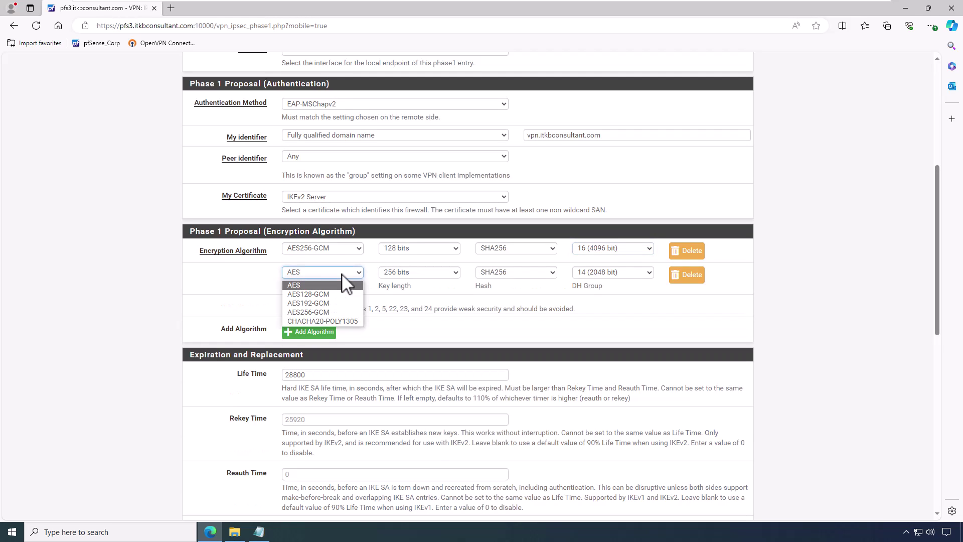
click(331, 312)
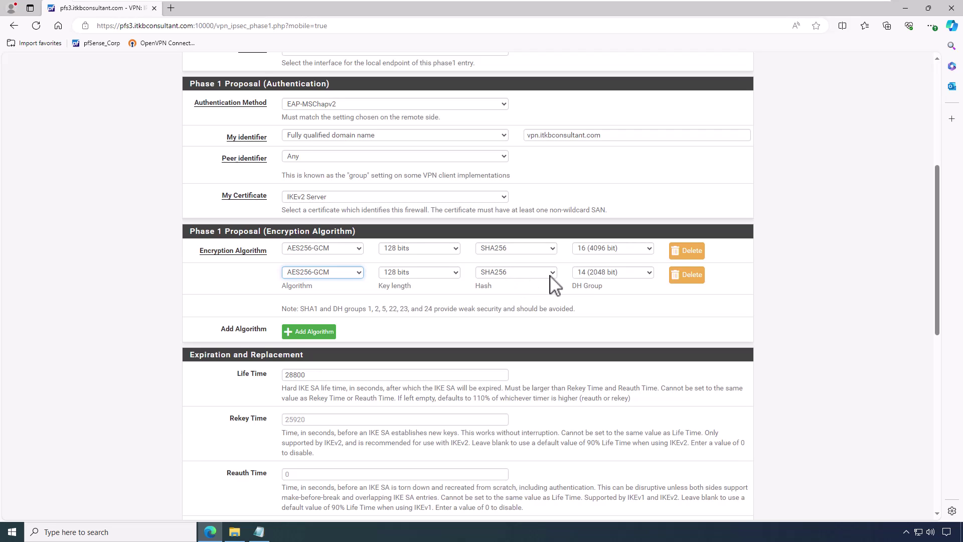
click(592, 275)
click(597, 295)
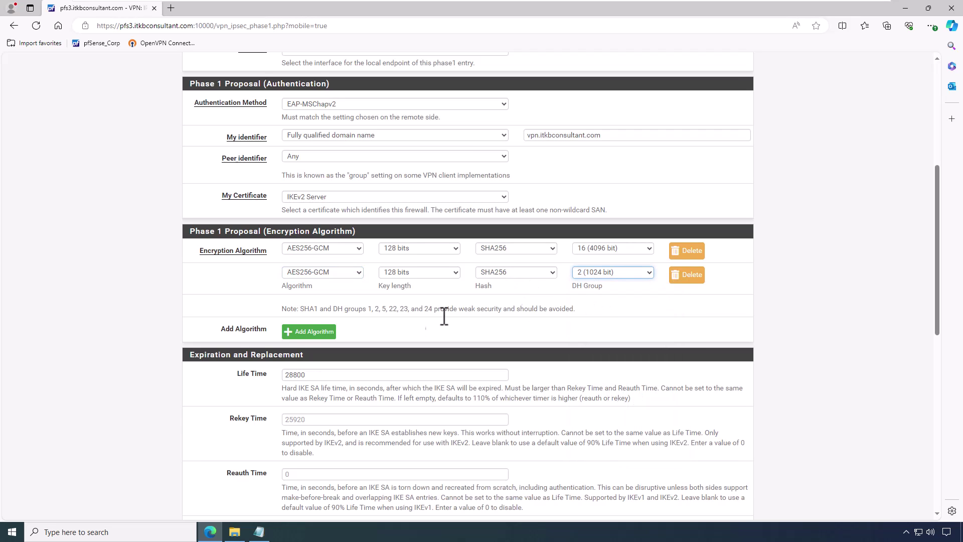
Step: Add an AES 256-bit proposal with DH group 14 (2048 bit) and another using SHA1 hash
click(315, 332)
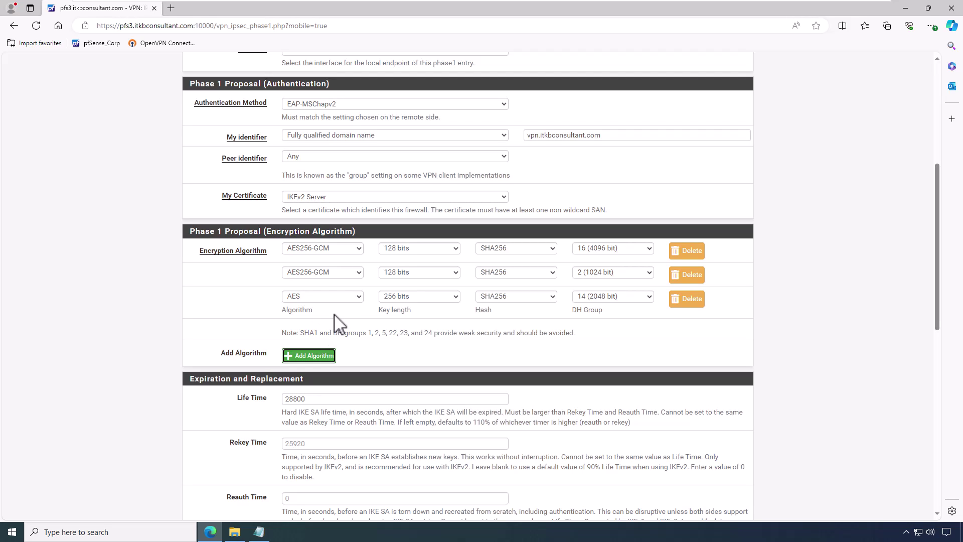
click(334, 299)
click(334, 298)
click(400, 298)
click(399, 298)
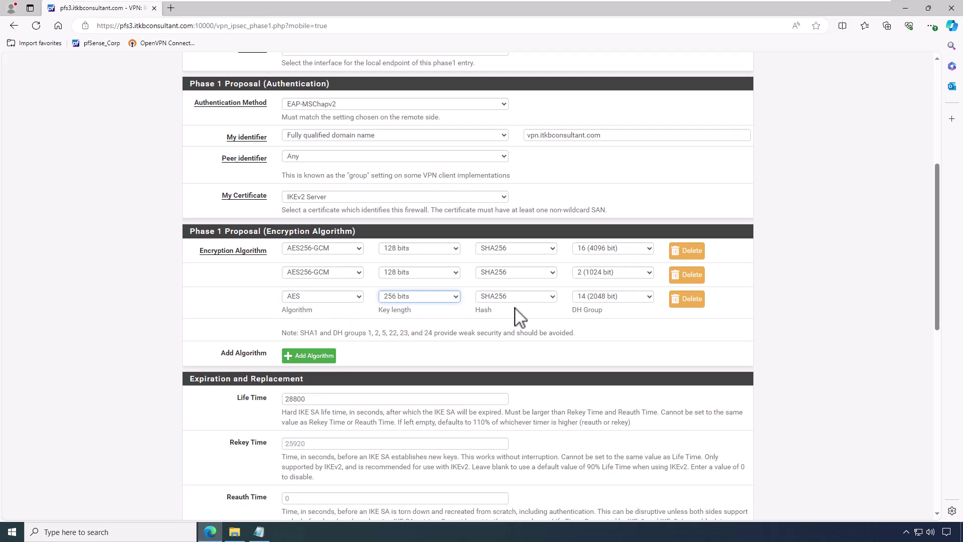
click(602, 300)
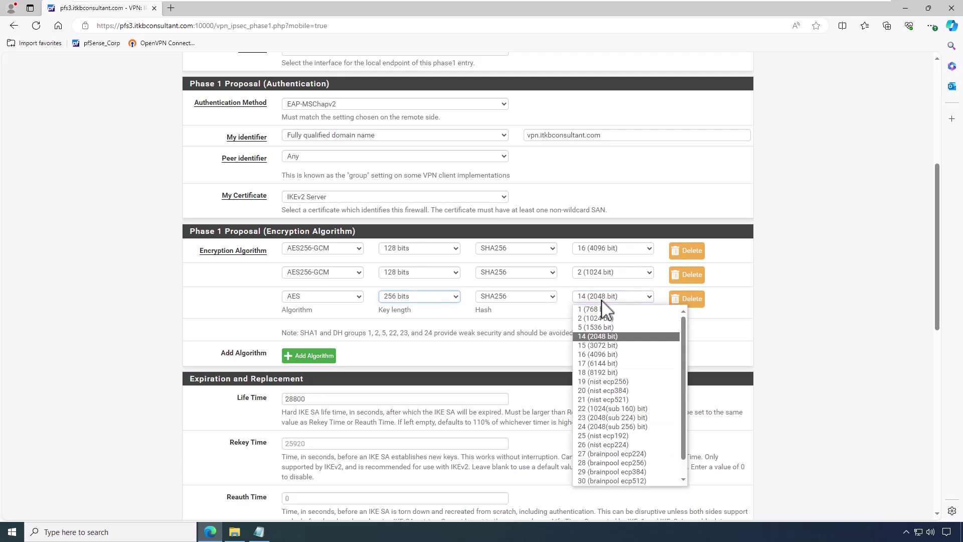
click(602, 338)
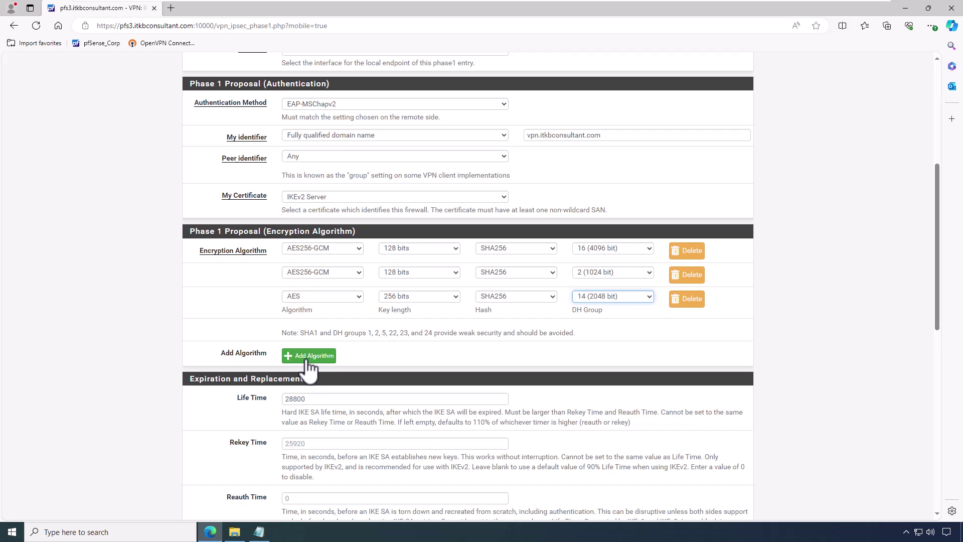
click(307, 360)
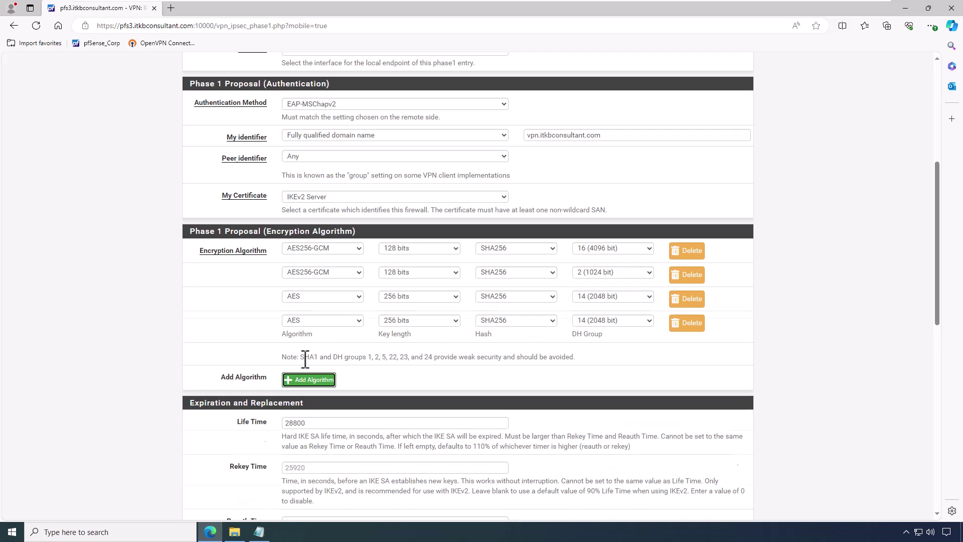
click(320, 320)
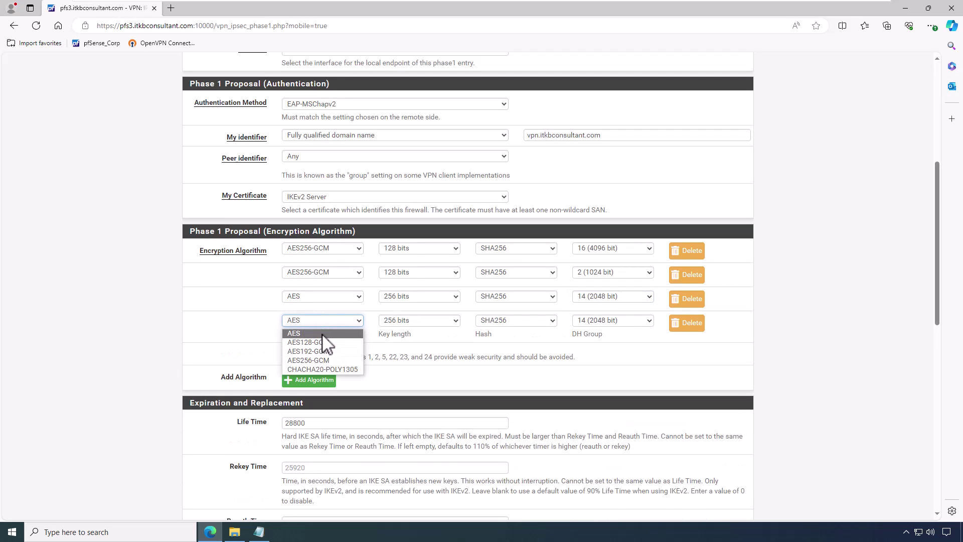
click(323, 333)
click(507, 324)
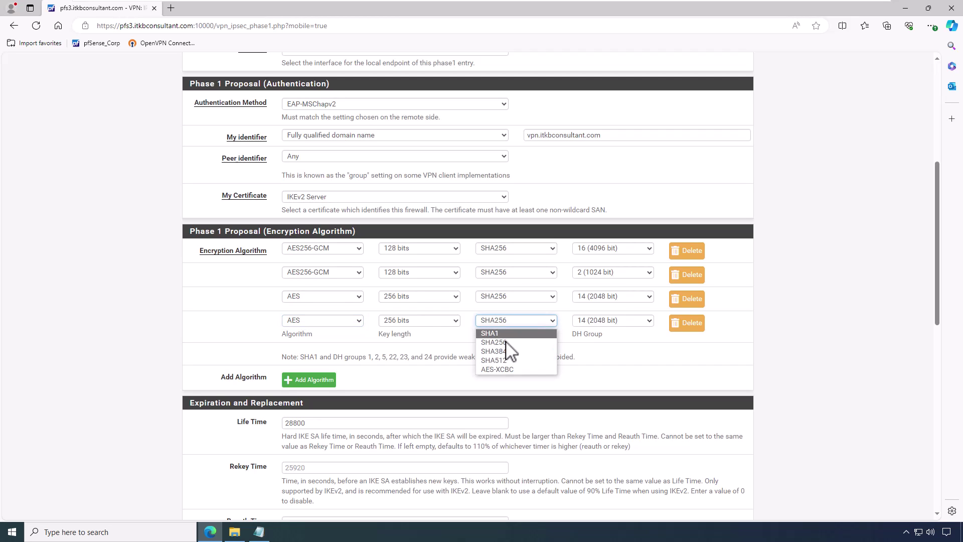
click(514, 340)
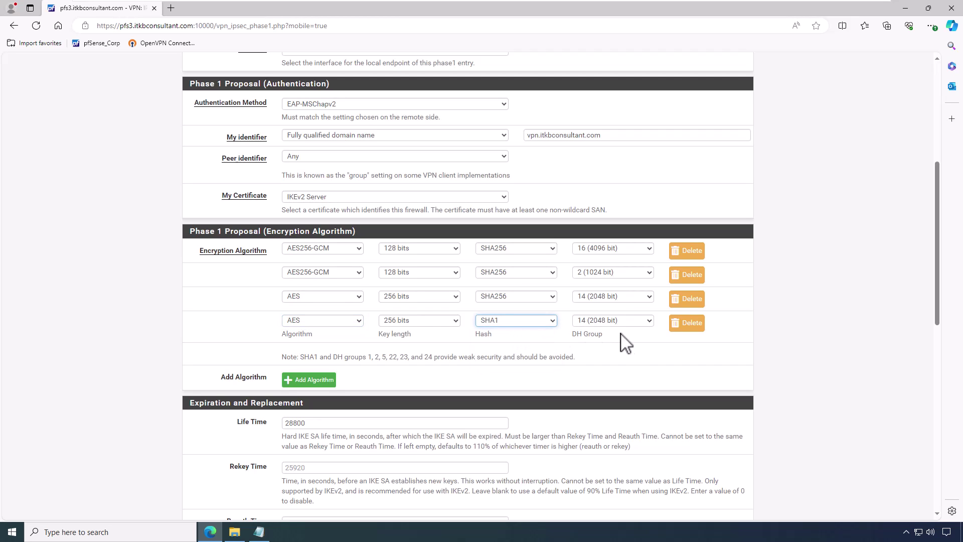
scroll(342, 298, down, 3)
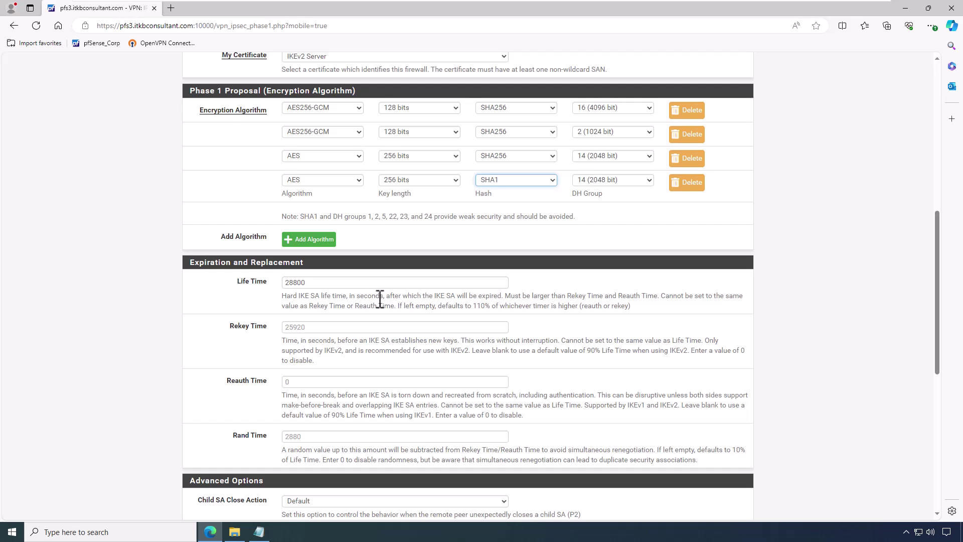
Step: Set MOBIKE to Enable under Advanced Options and save the Mobile IPsec Phase 1
scroll(351, 297, down, 6)
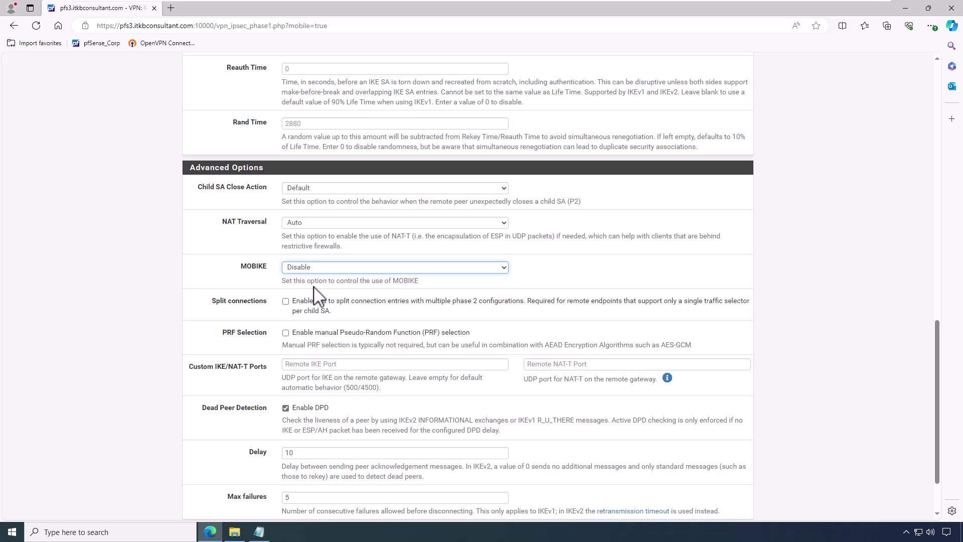
click(313, 274)
click(314, 280)
scroll(326, 301, down, 2)
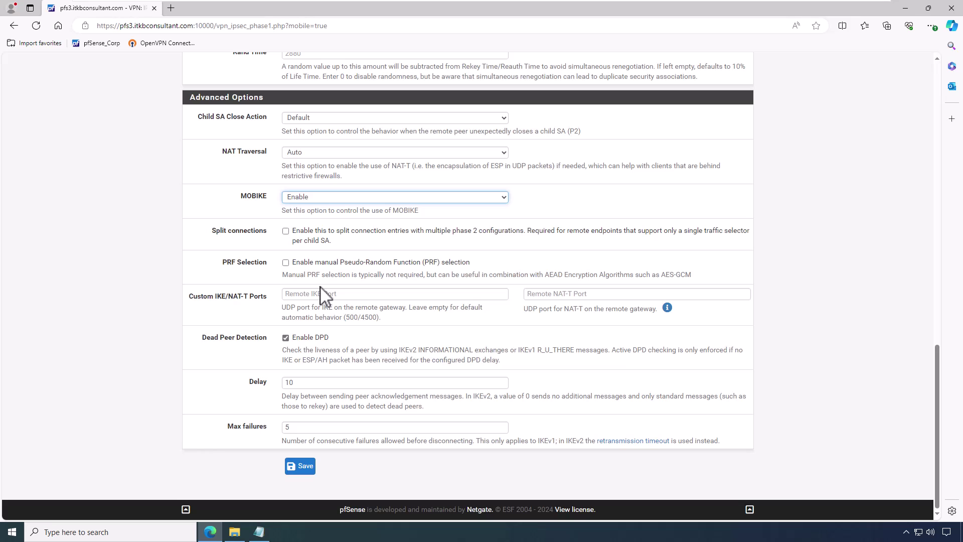
click(303, 468)
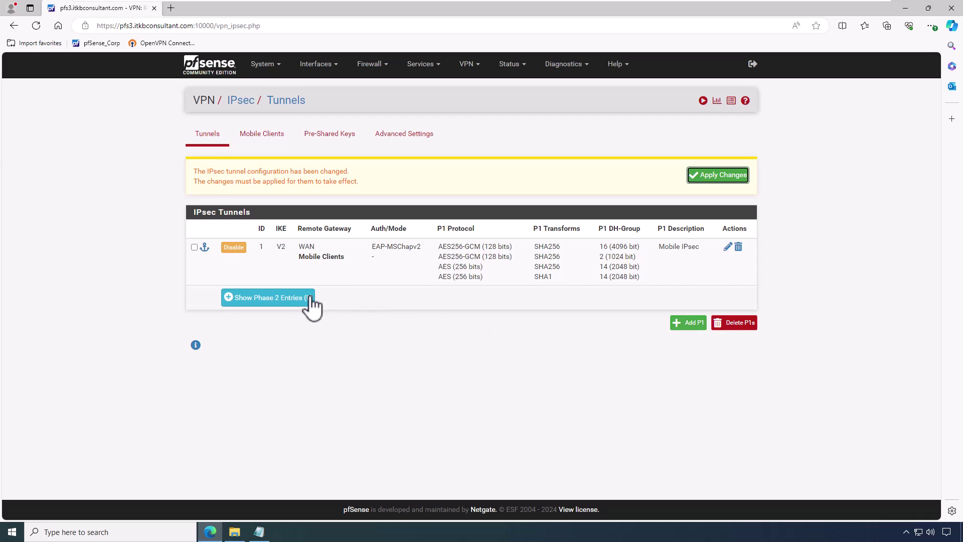
Step: Add a Phase 2 entry described Mobile IPv4, mode Tunnel IPv4, with AES256-GCM ticked
click(311, 300)
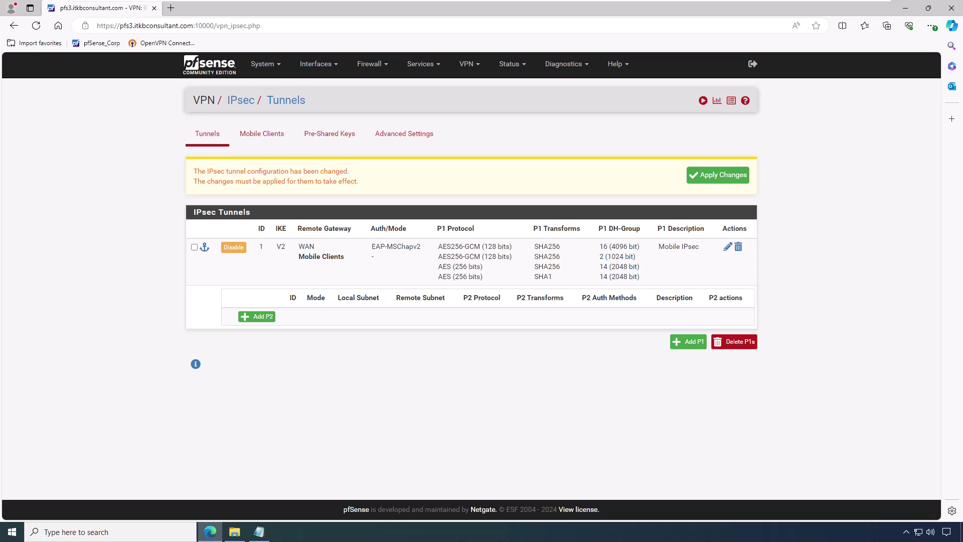
click(258, 317)
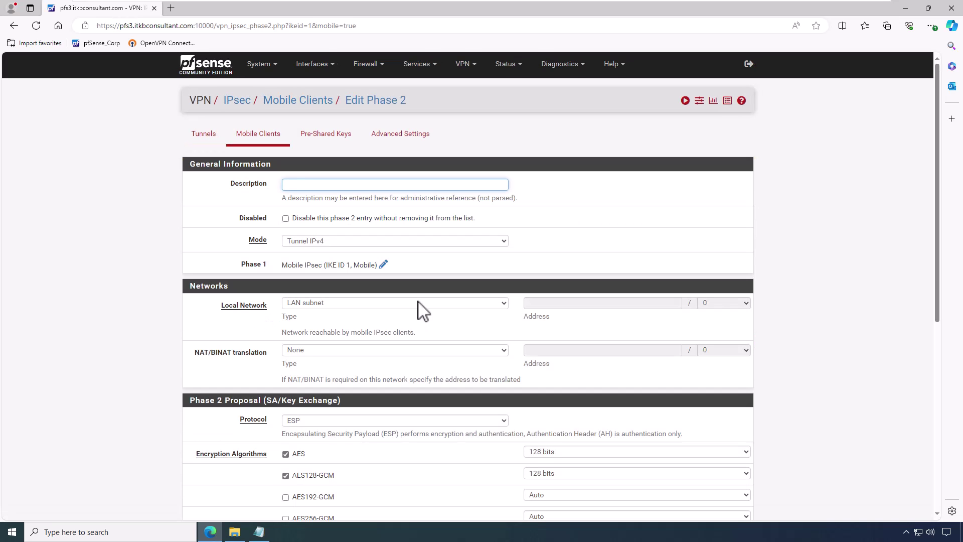
text(Mobile IP)
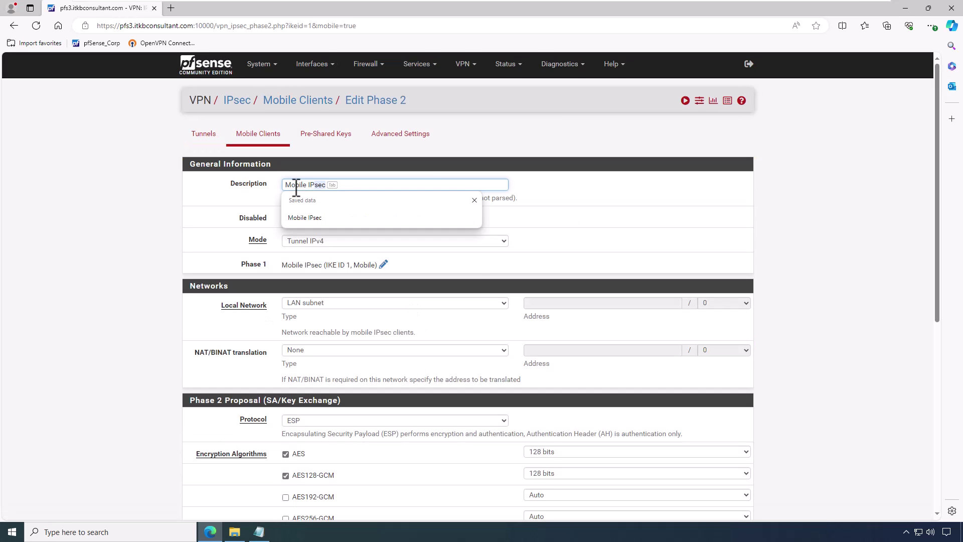
text(v4)
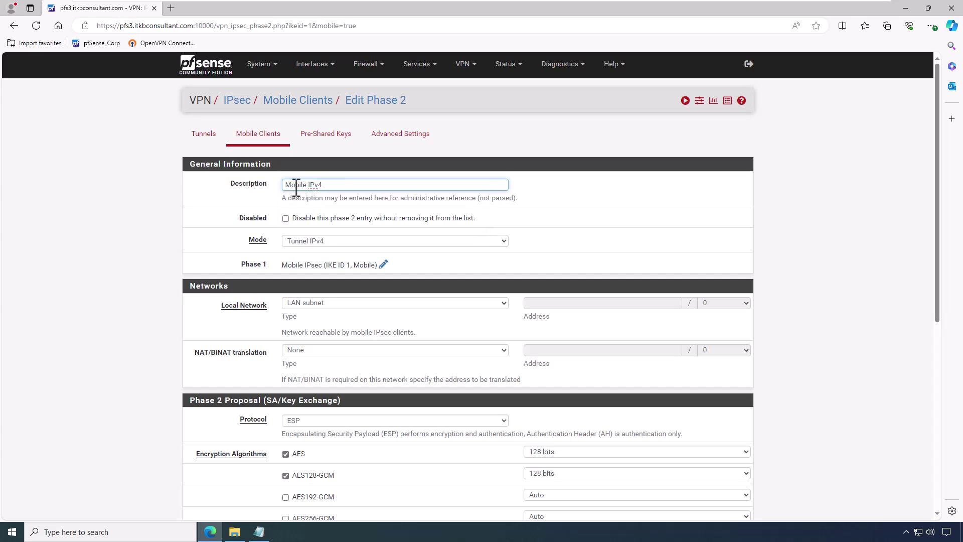
click(344, 242)
click(345, 242)
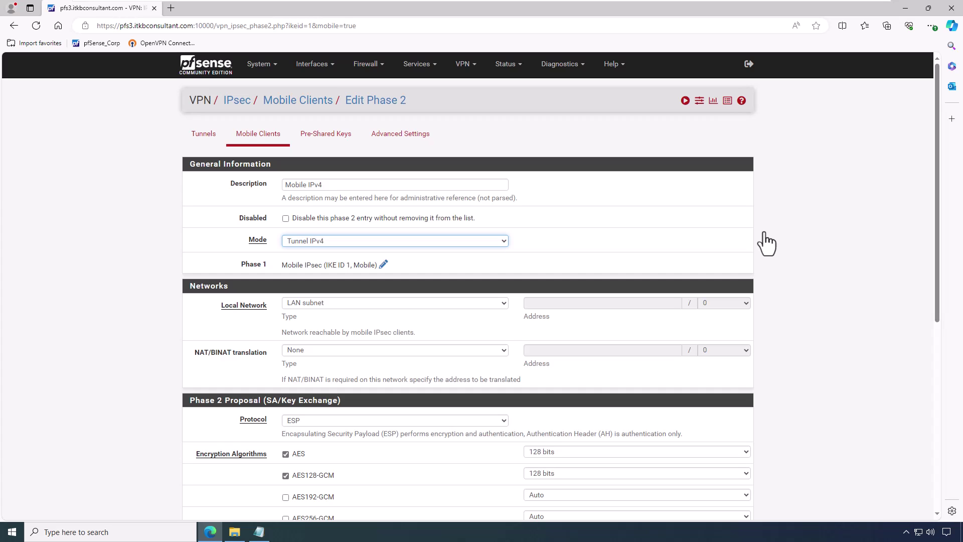
scroll(813, 248, down, 3)
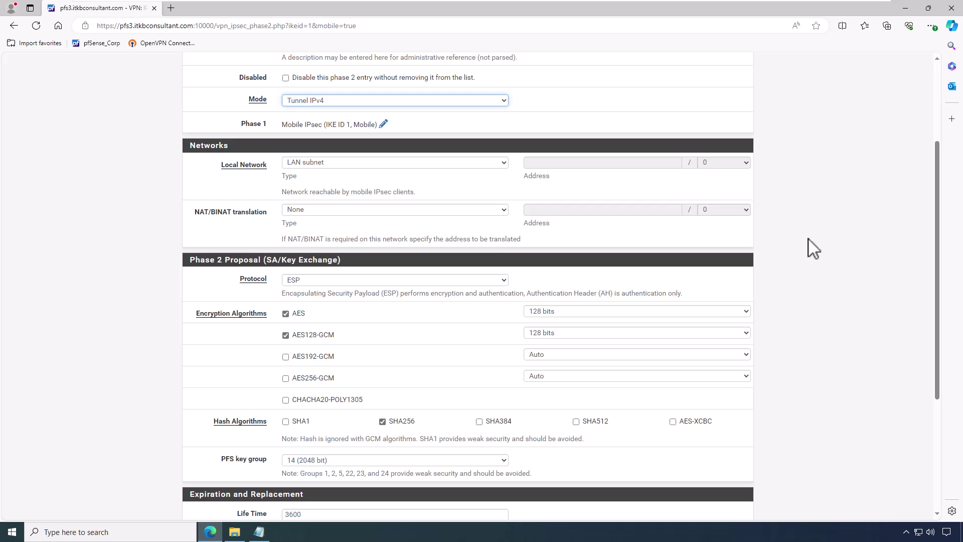
click(322, 282)
scroll(324, 291, down, 2)
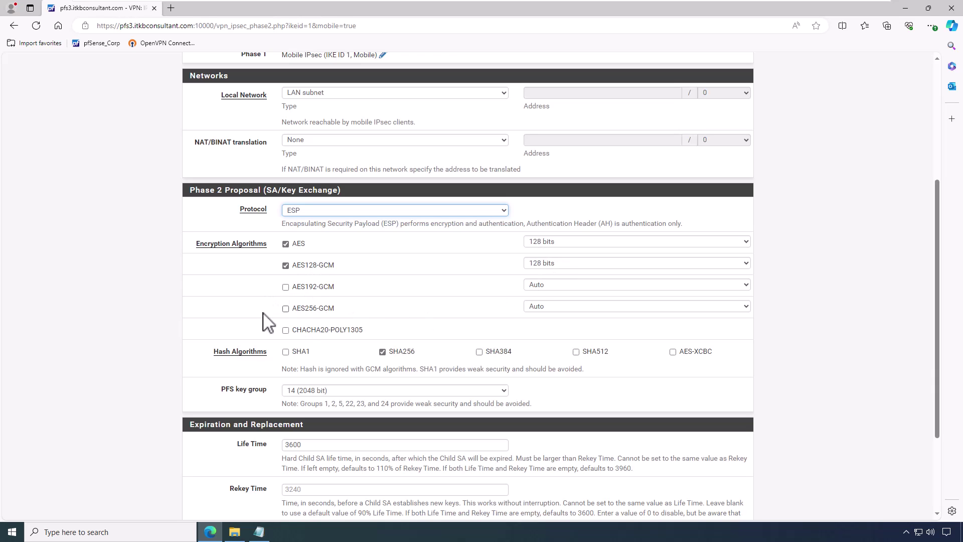
Step: Use AES256-GCM with 128-bit keys, add the SHA1 hash, and save the Mobile IPv4 Phase 2
click(309, 304)
click(552, 307)
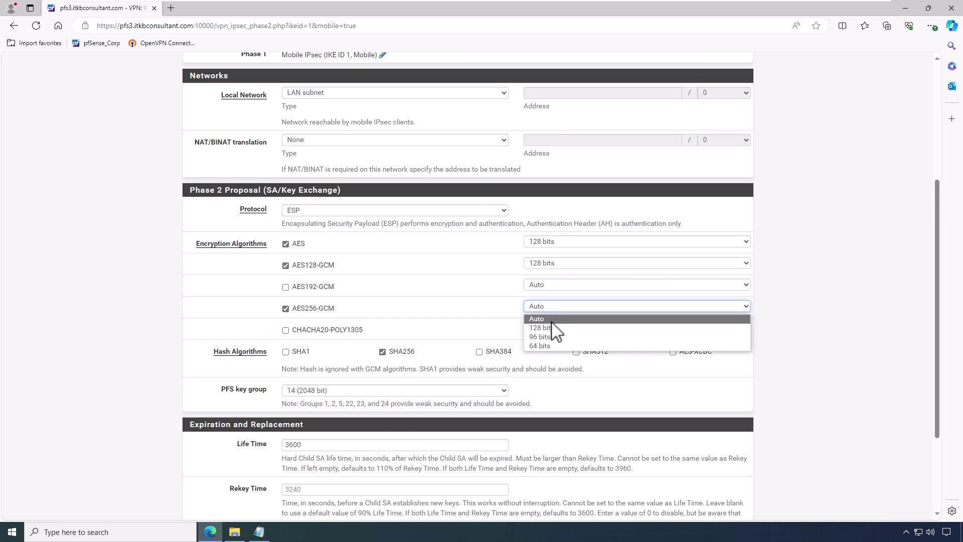
click(555, 327)
scroll(507, 332, down, 1)
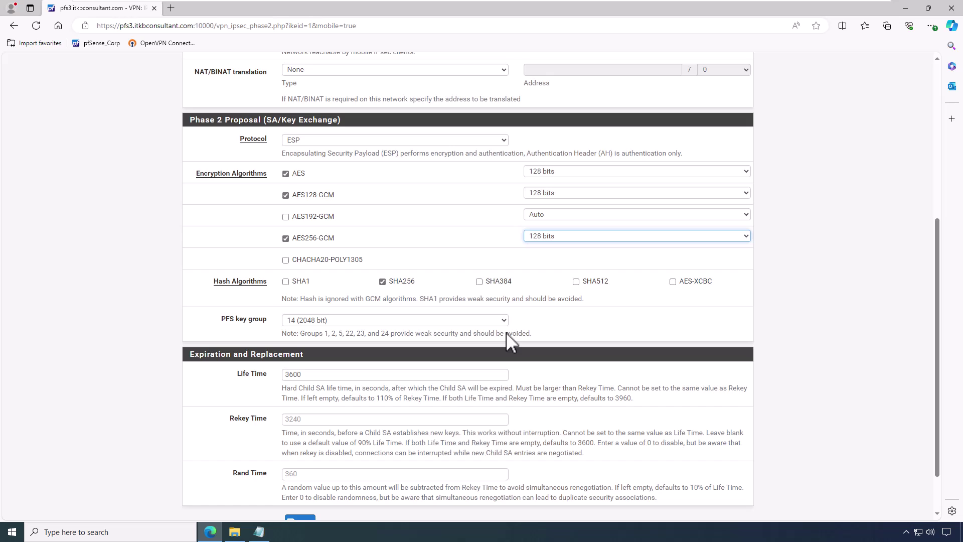
click(285, 282)
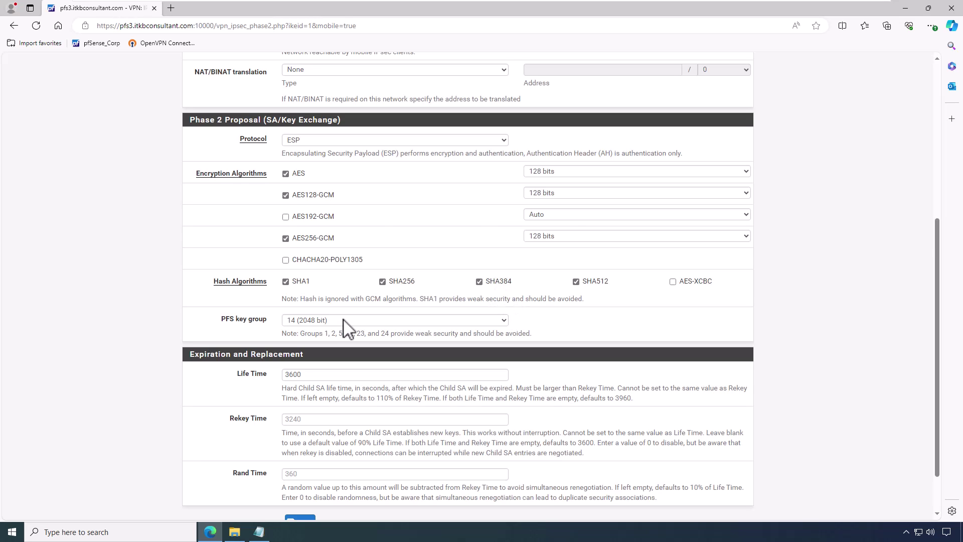
scroll(620, 326, down, 2)
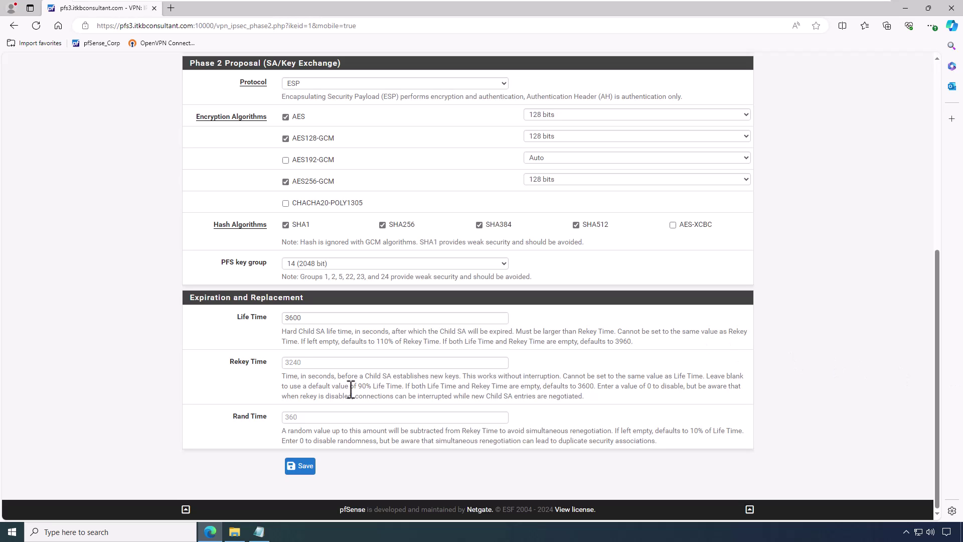
click(304, 467)
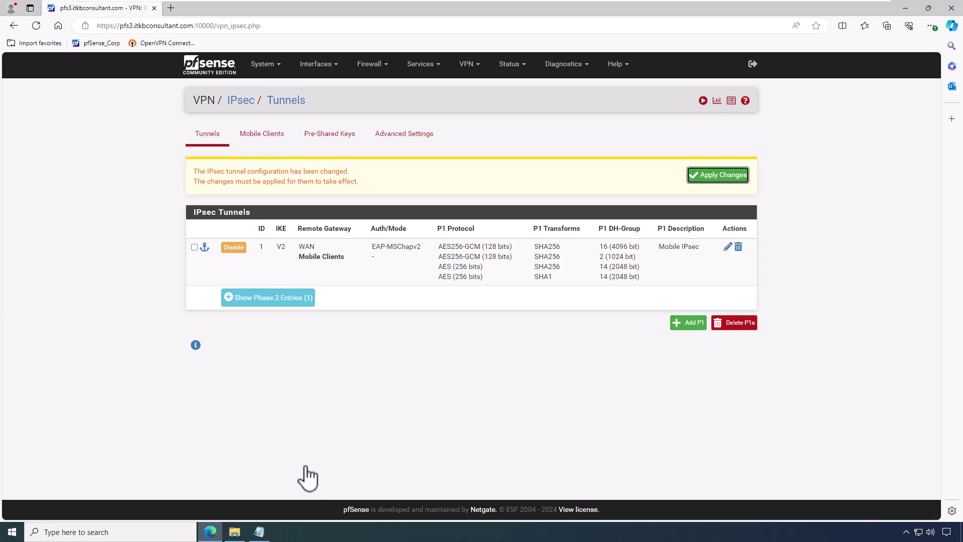
Step: Start a new Phase 2 described 'Mobile IPv6', in Tunnel IPv6 mode with LAN subnet as local network
click(285, 305)
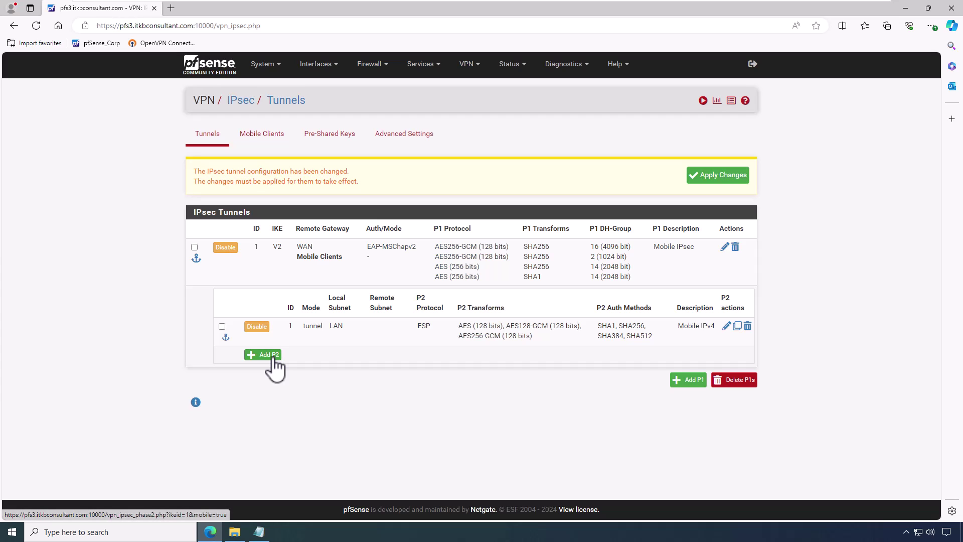
click(274, 357)
text(Mobi)
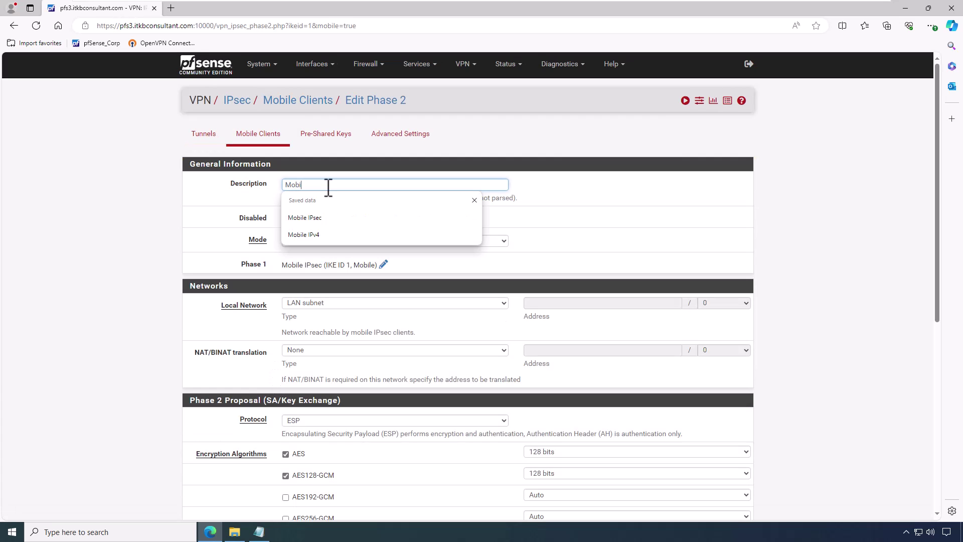
text(le IPv4)
key(BackSpace)
text(6)
scroll(301, 211, down, 1)
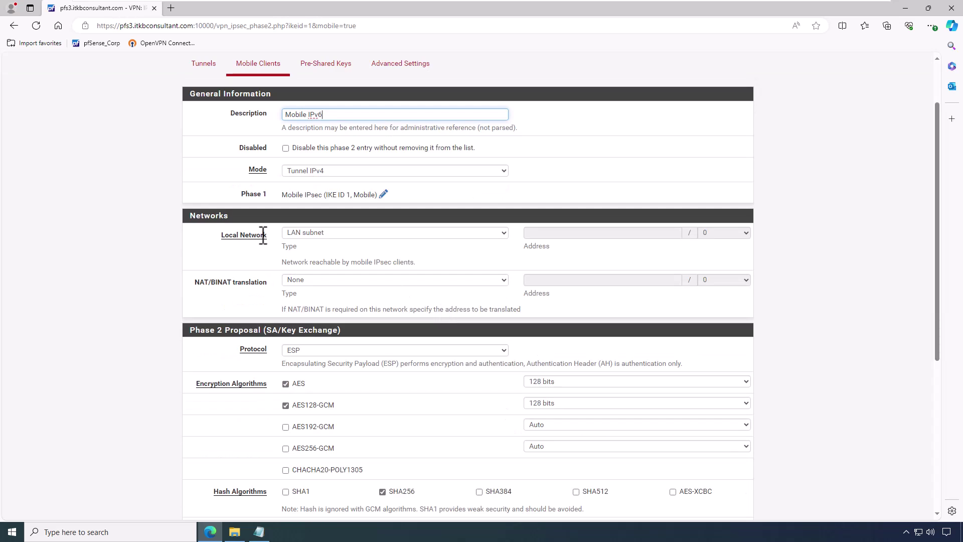
click(312, 170)
click(335, 193)
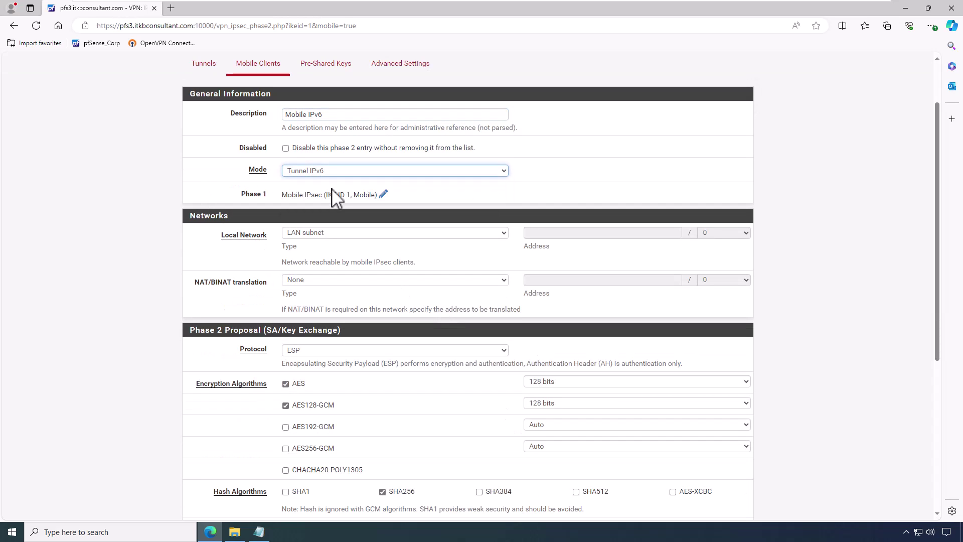
click(355, 237)
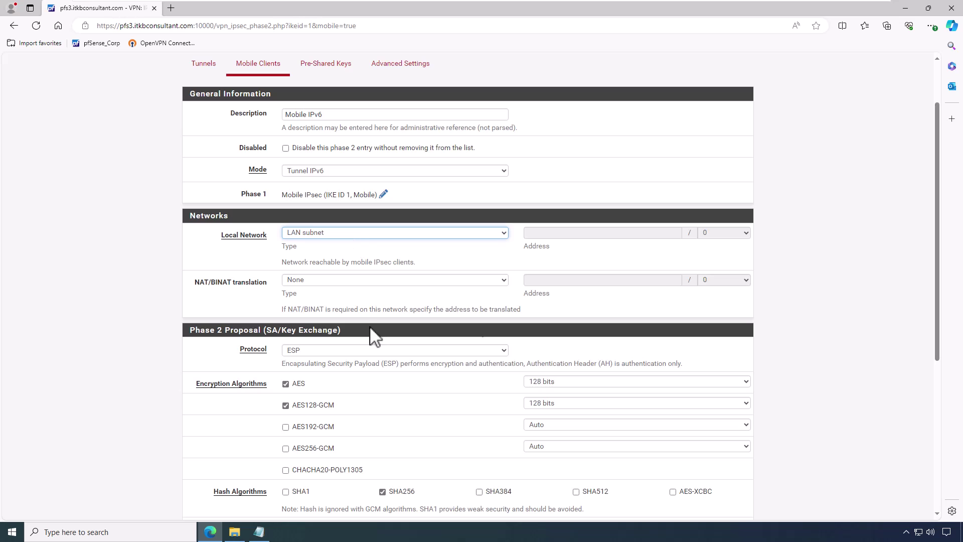
Step: Use ESP with 128-bit AES256-GCM, allow SHA1, SHA384 and SHA512 hashes, and save
click(332, 351)
click(321, 361)
scroll(324, 366, down, 3)
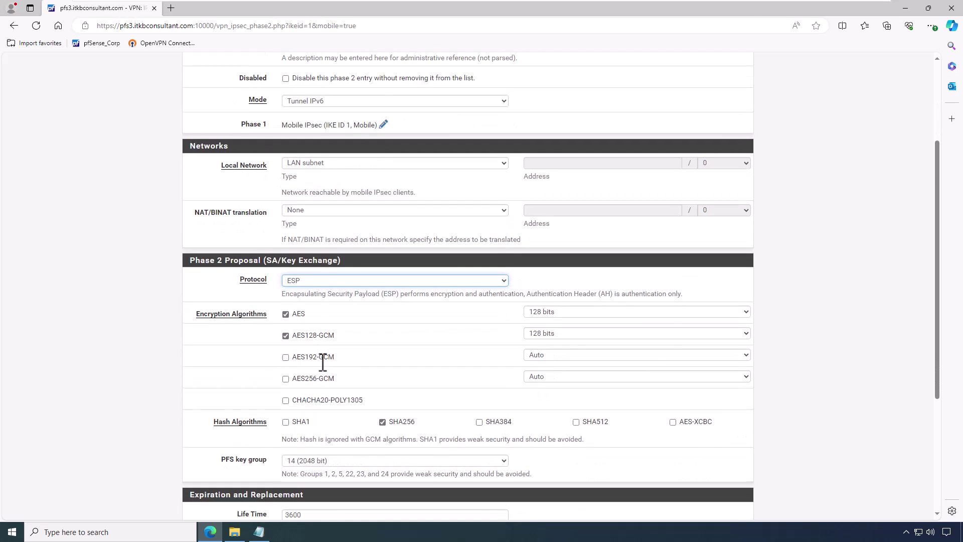
click(310, 310)
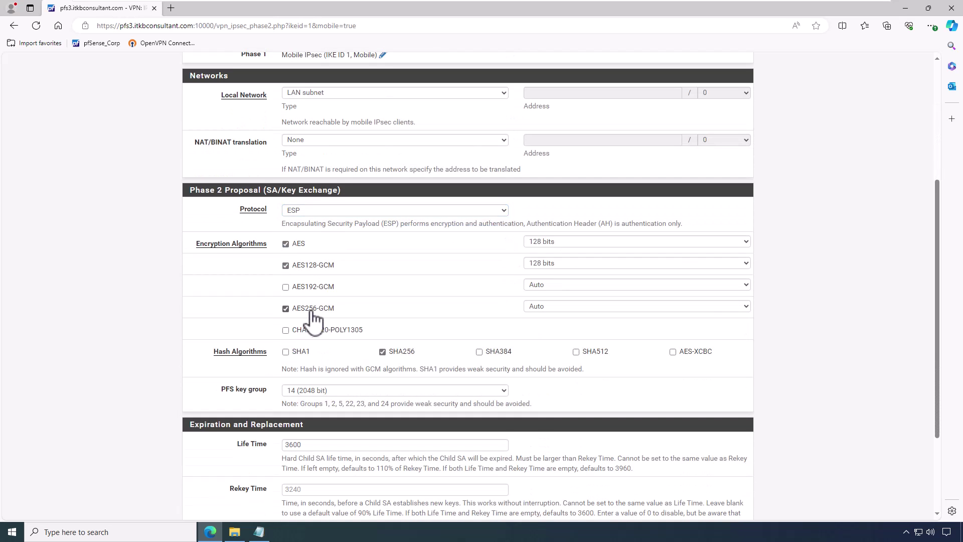
click(539, 307)
click(555, 333)
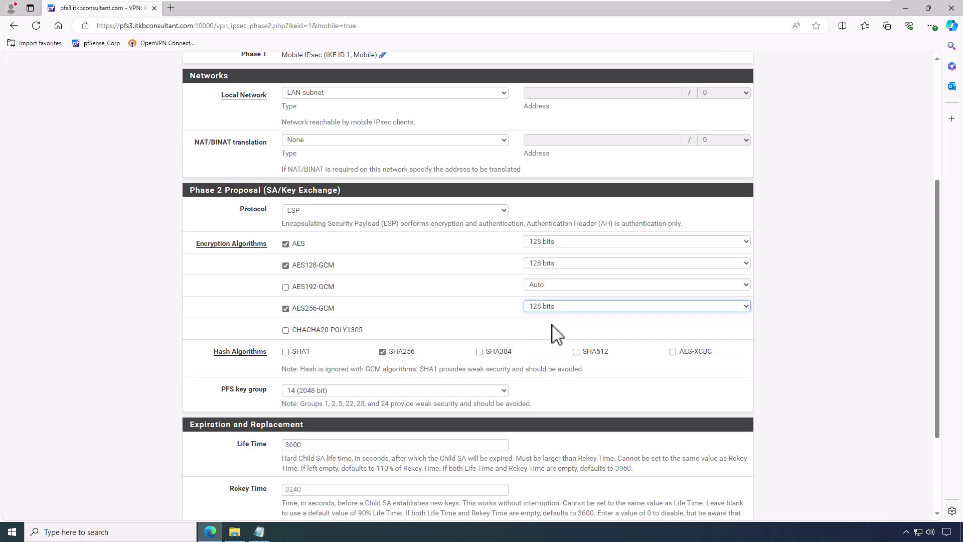
click(295, 357)
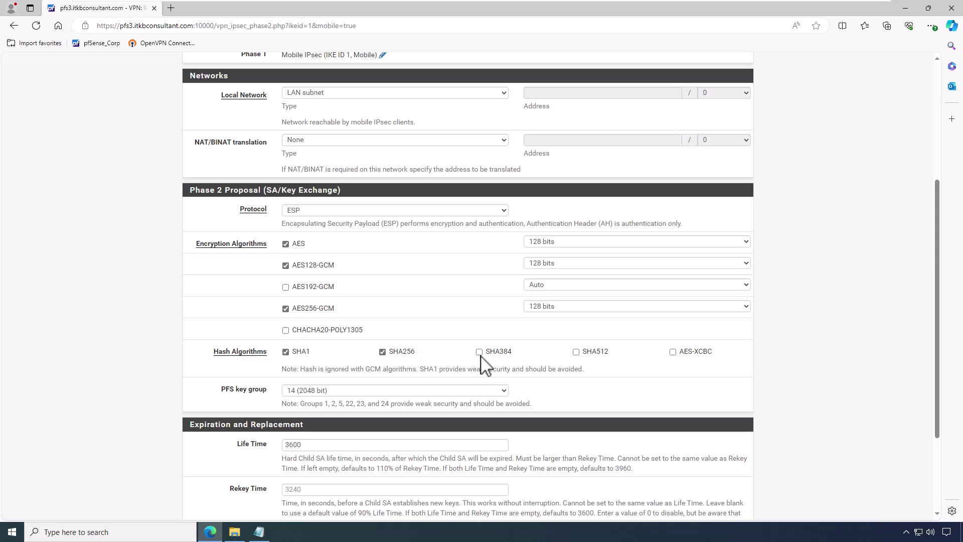
click(496, 365)
click(586, 361)
scroll(590, 362, down, 3)
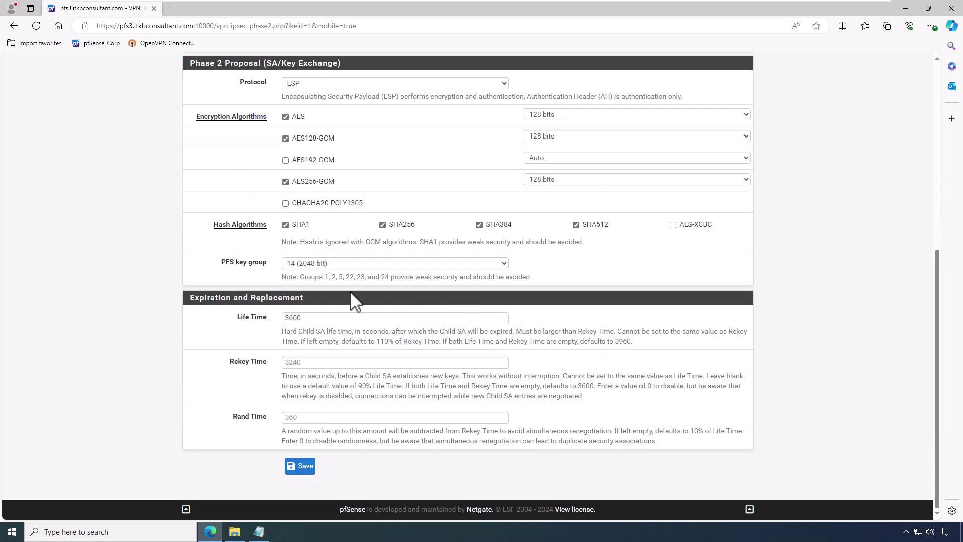
click(306, 469)
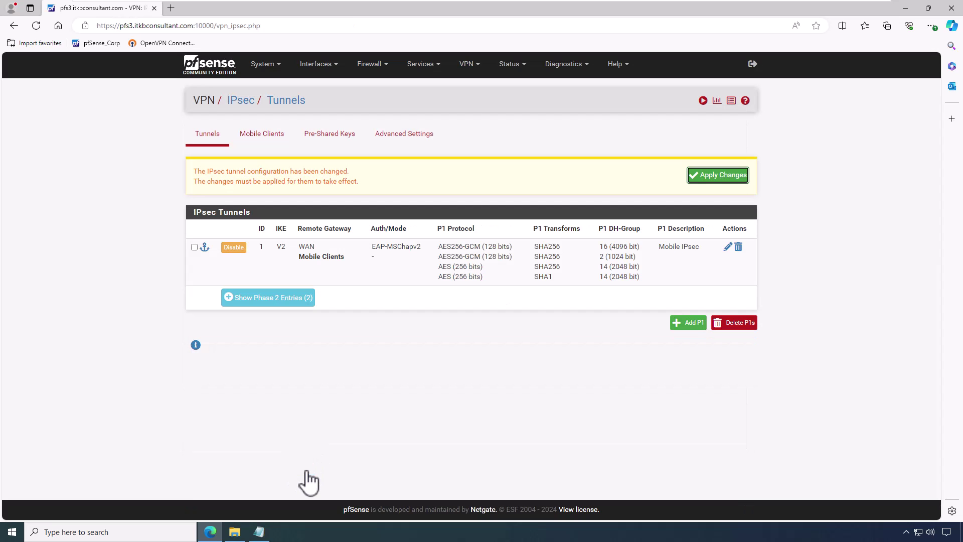
Step: Apply the pending IPsec tunnel changes, then go to the IPsec Pre-Shared Keys list
click(710, 176)
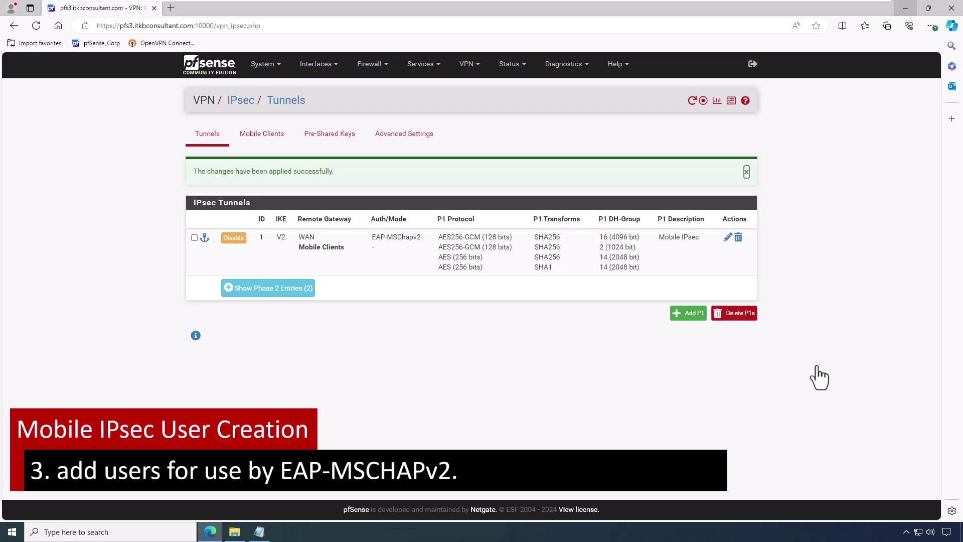
click(469, 64)
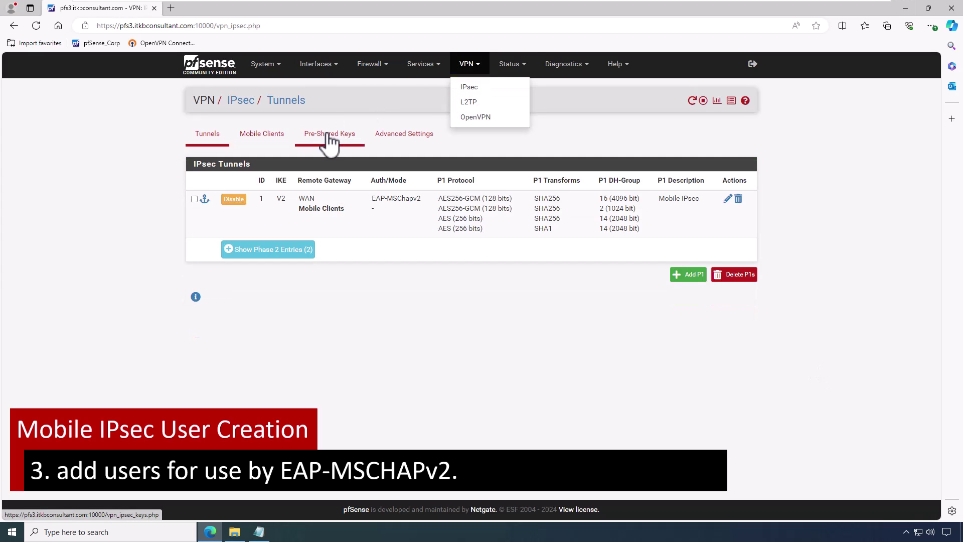
click(329, 139)
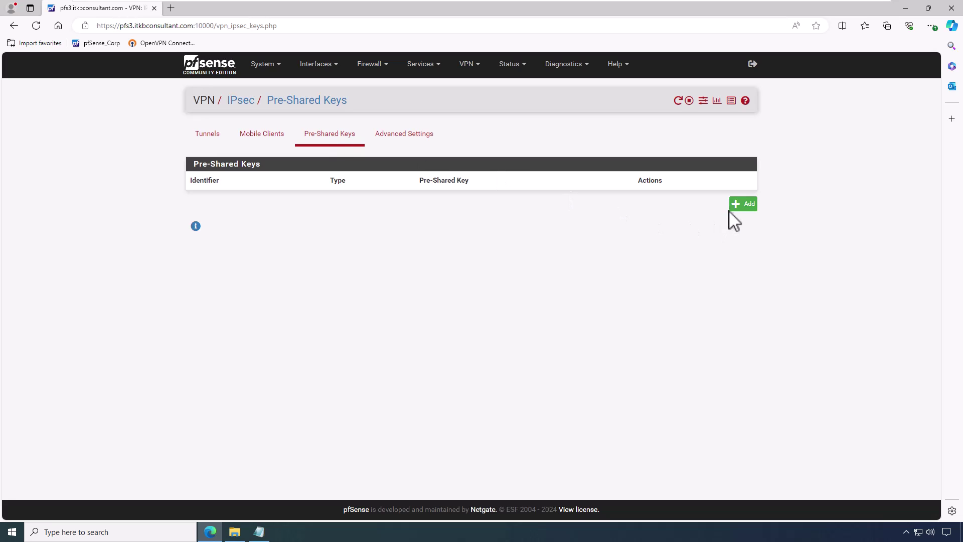
Step: Add and save an EAP-type pre-shared key entry with the user's identifier and password
click(742, 203)
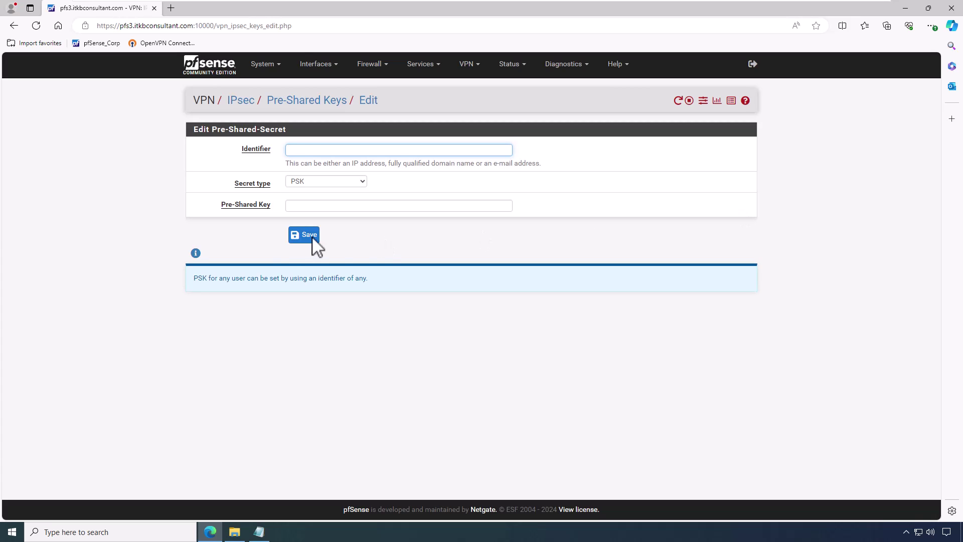
text(nmam)
key(Tab)
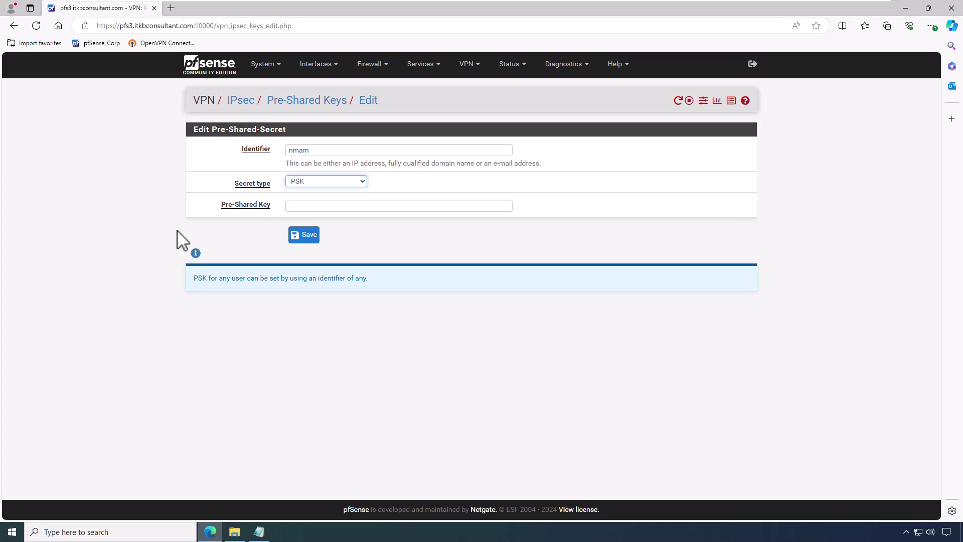
click(289, 183)
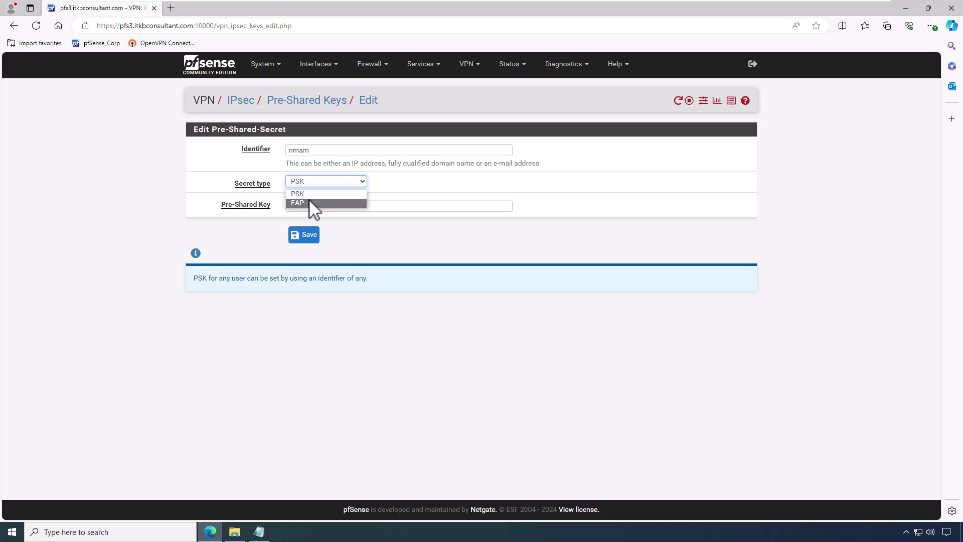
click(309, 199)
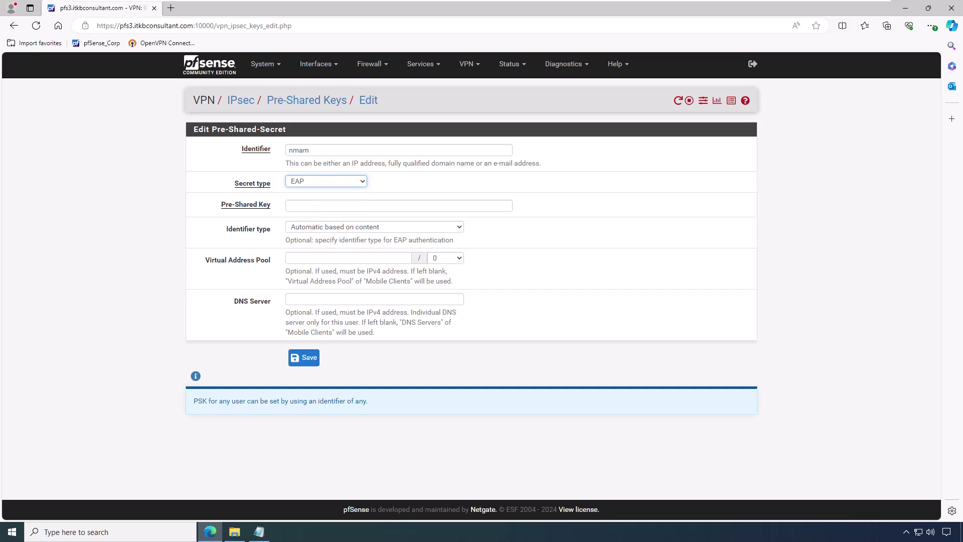
click(323, 206)
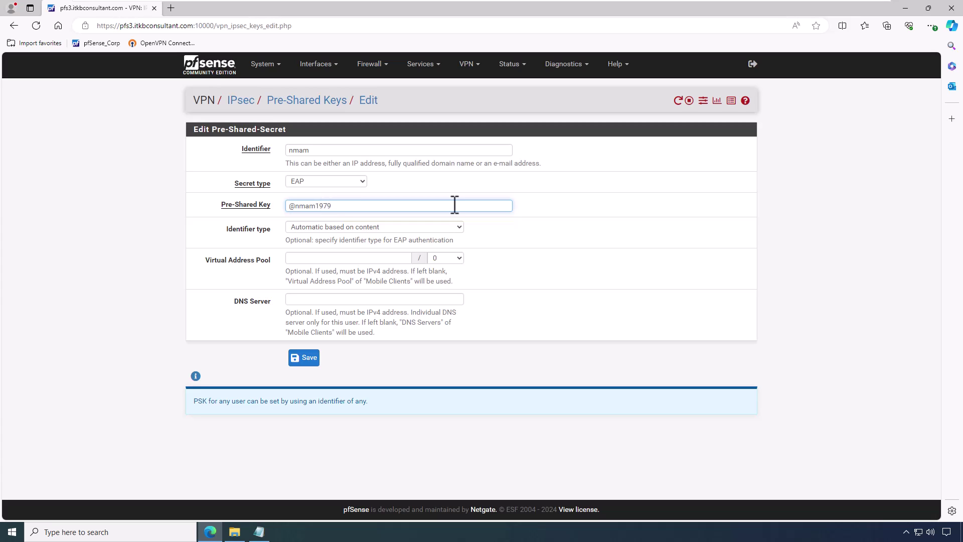
click(307, 357)
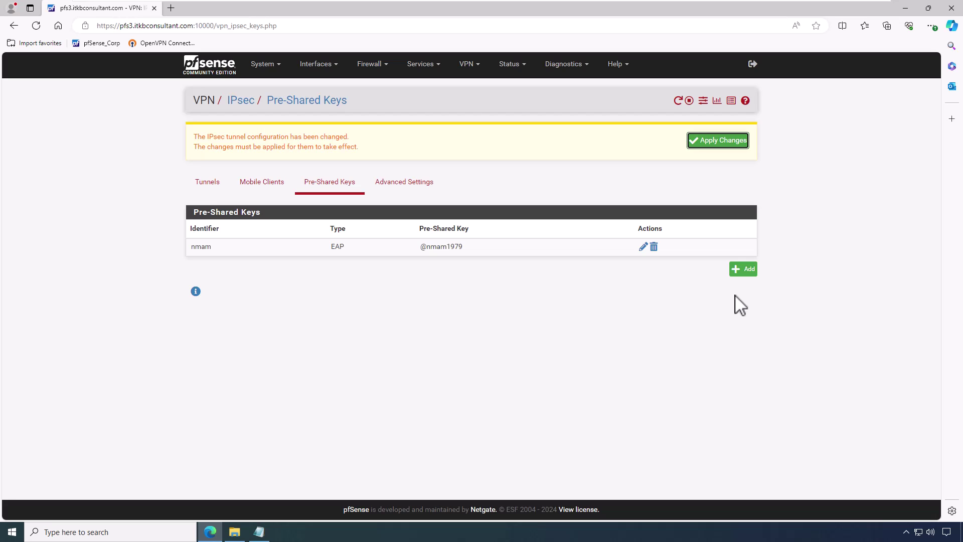
Step: Save an EAP entry for identifier android1 with its password, then apply the IPsec changes
click(743, 269)
click(317, 150)
text(android1)
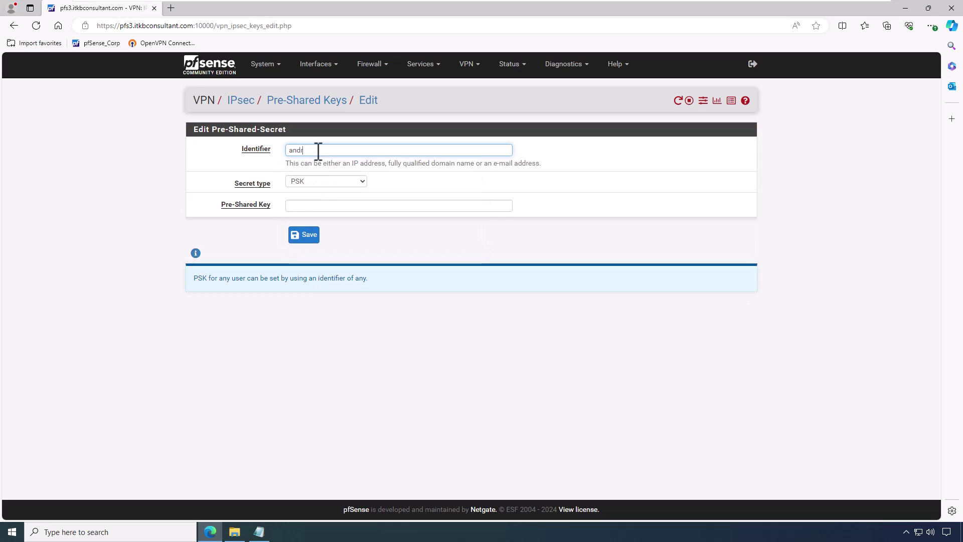
click(326, 183)
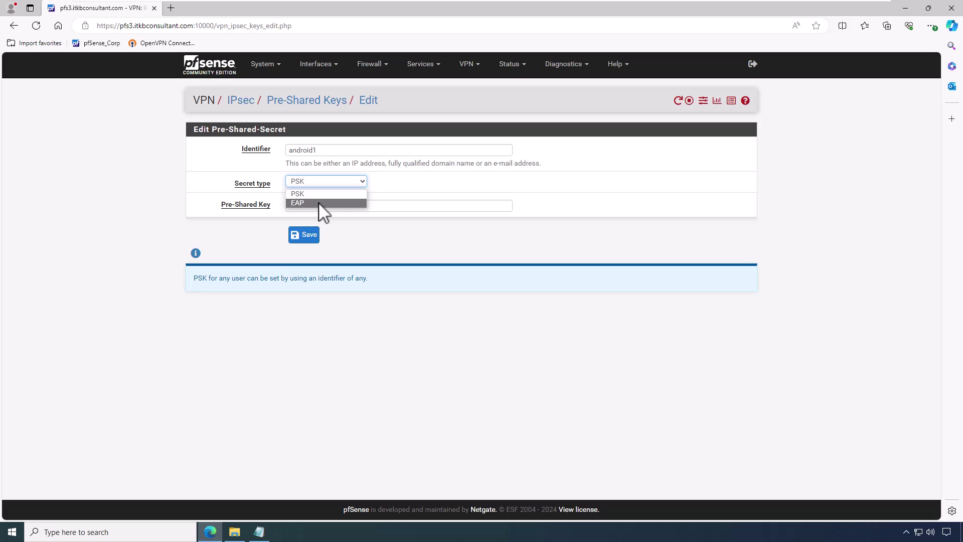
click(324, 200)
click(351, 207)
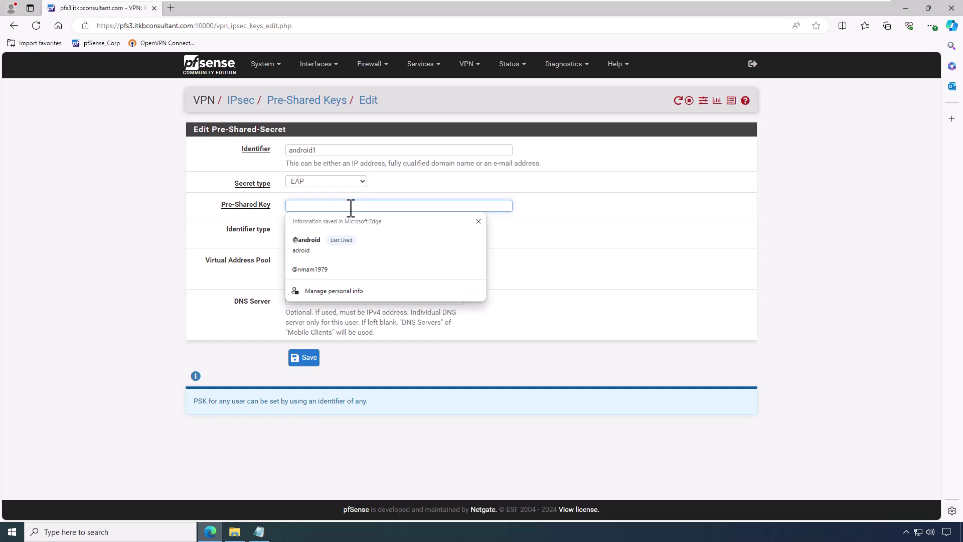
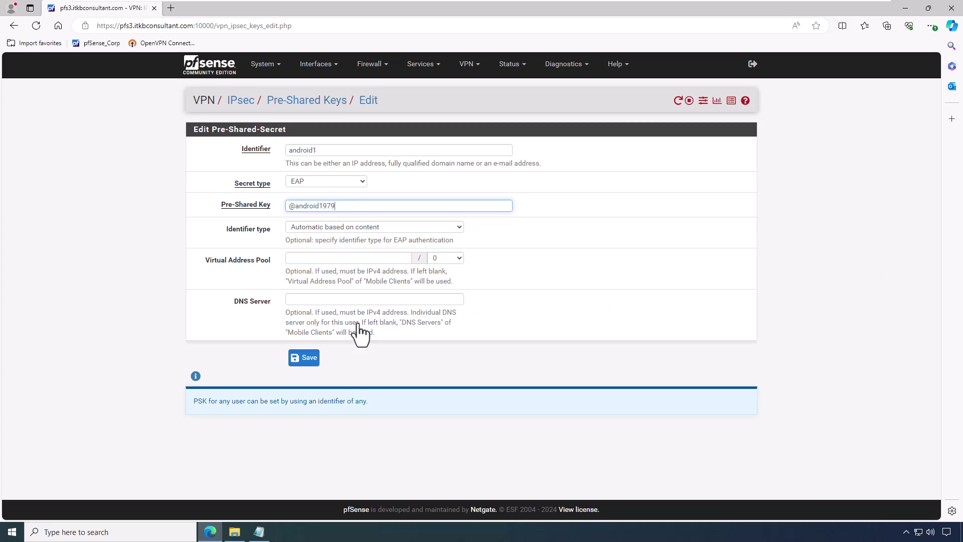
click(303, 358)
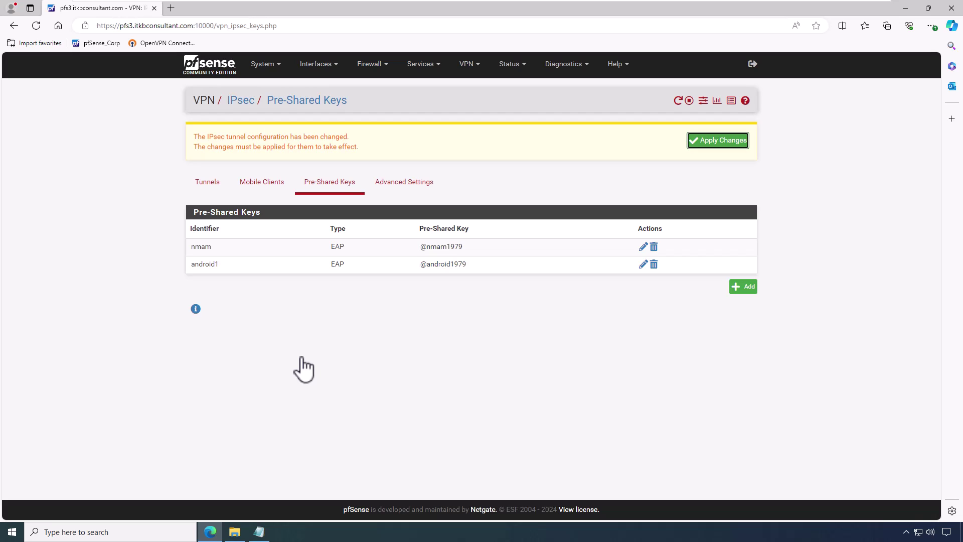
click(722, 142)
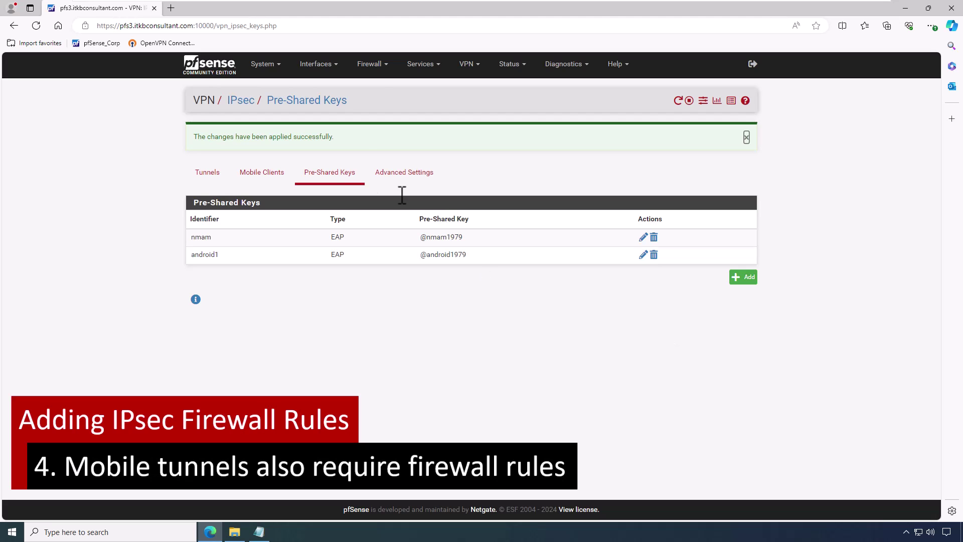
Step: On Firewall > Rules > IPsec, add an IPv4 any-protocol rule 'IPsec Tunnel Traffic' and apply it
click(387, 69)
click(369, 117)
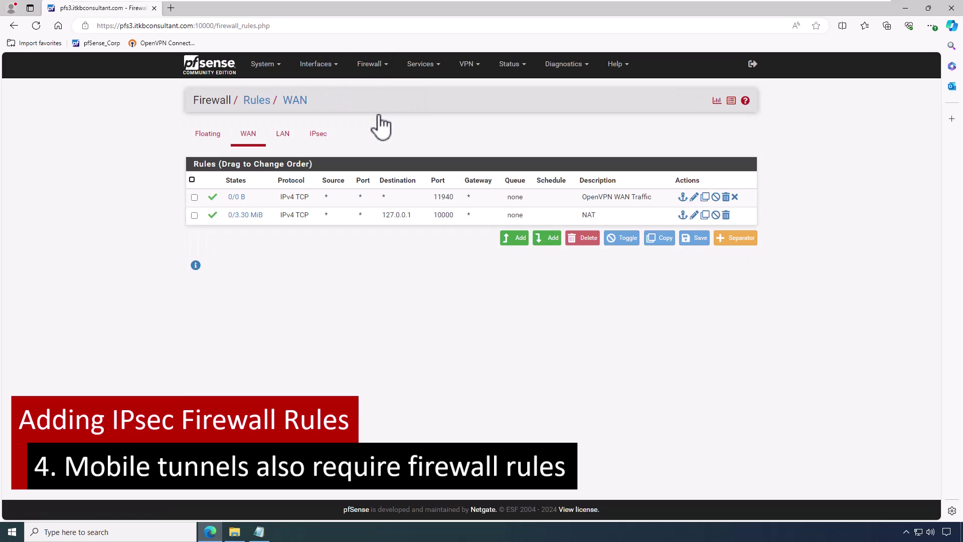
click(307, 143)
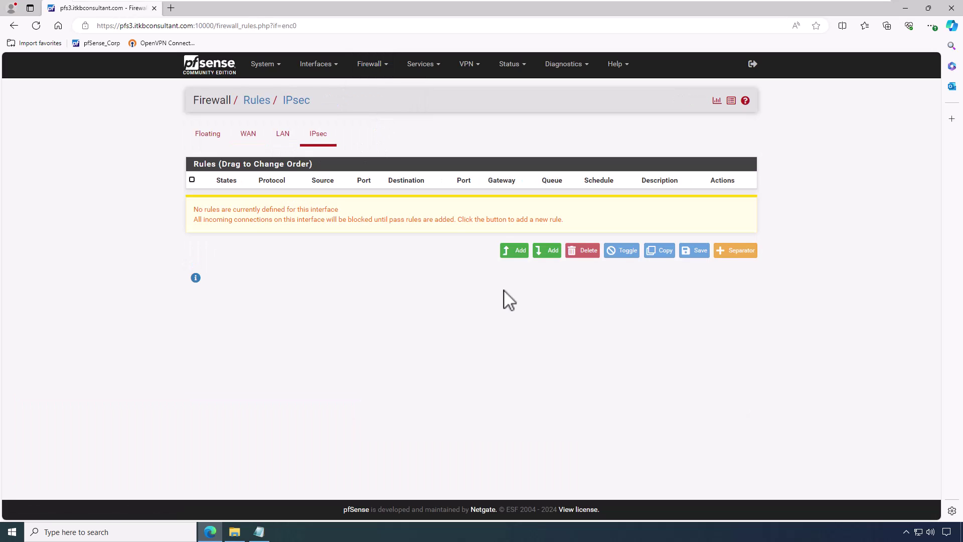
click(513, 251)
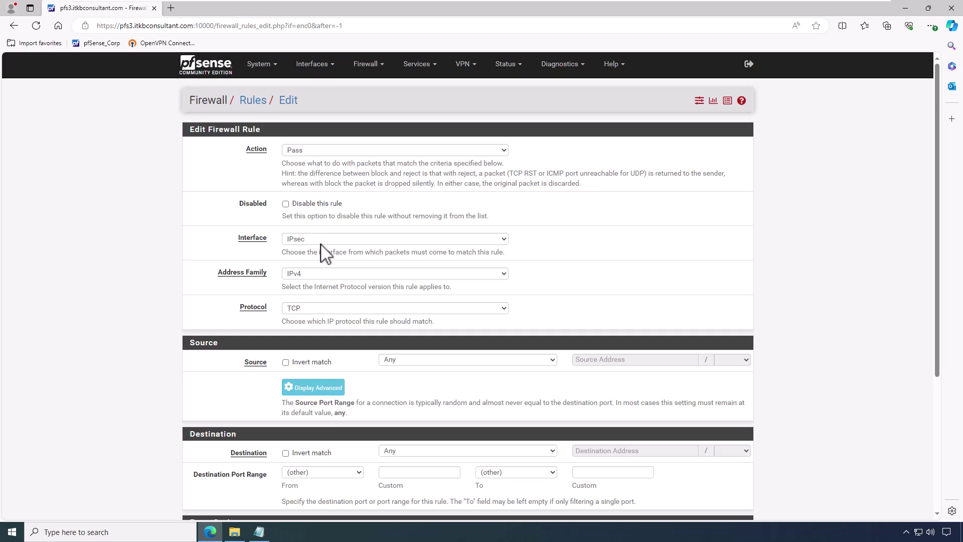
click(356, 274)
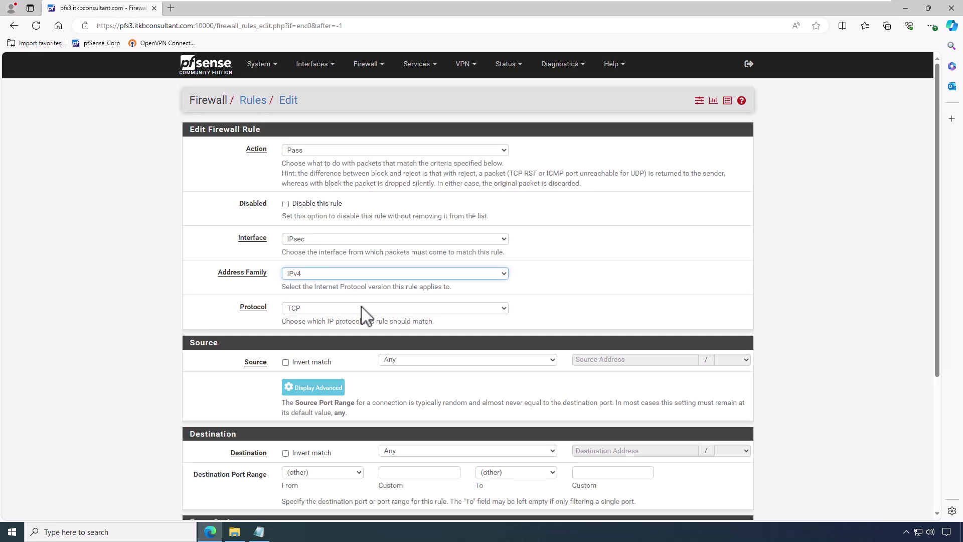
click(362, 307)
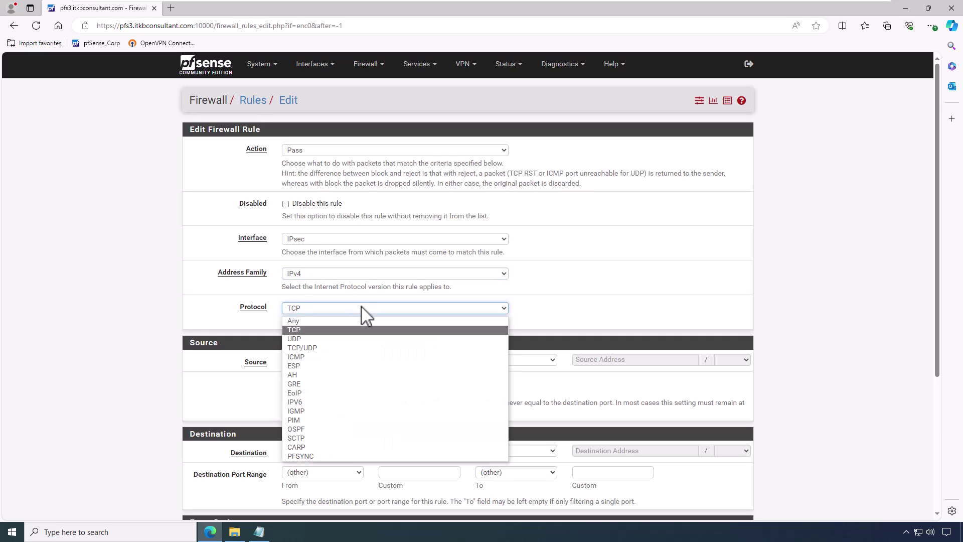
click(377, 321)
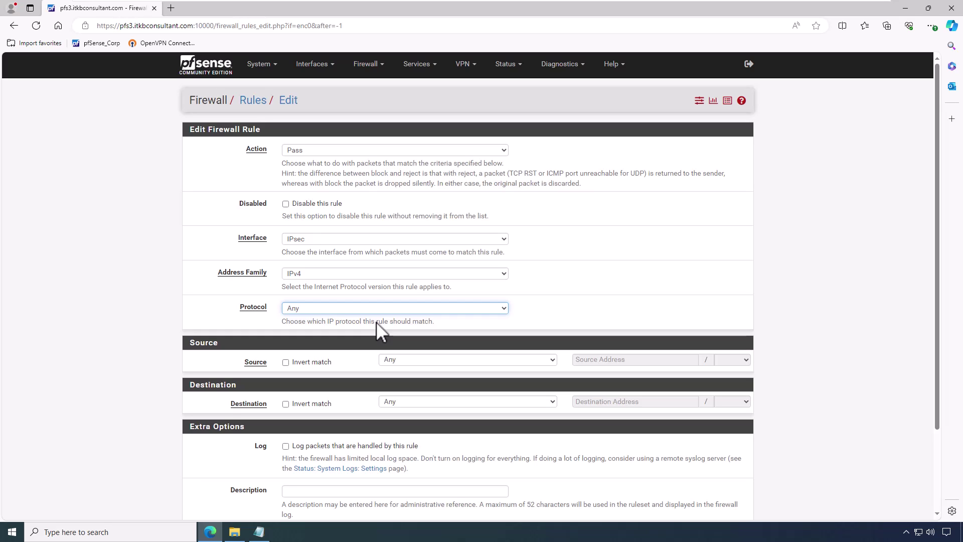
scroll(412, 376, down, 3)
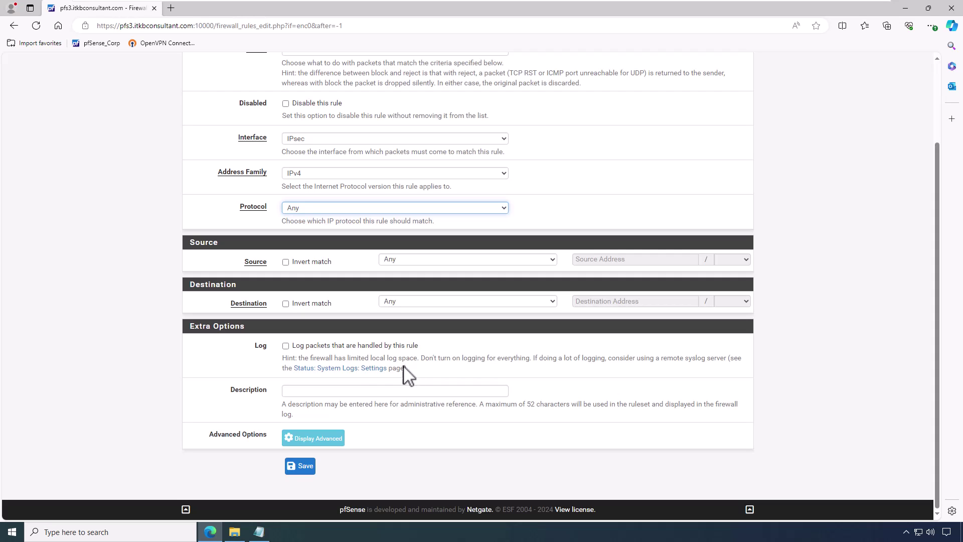
click(344, 391)
text(IPsec Tunnel Traffic)
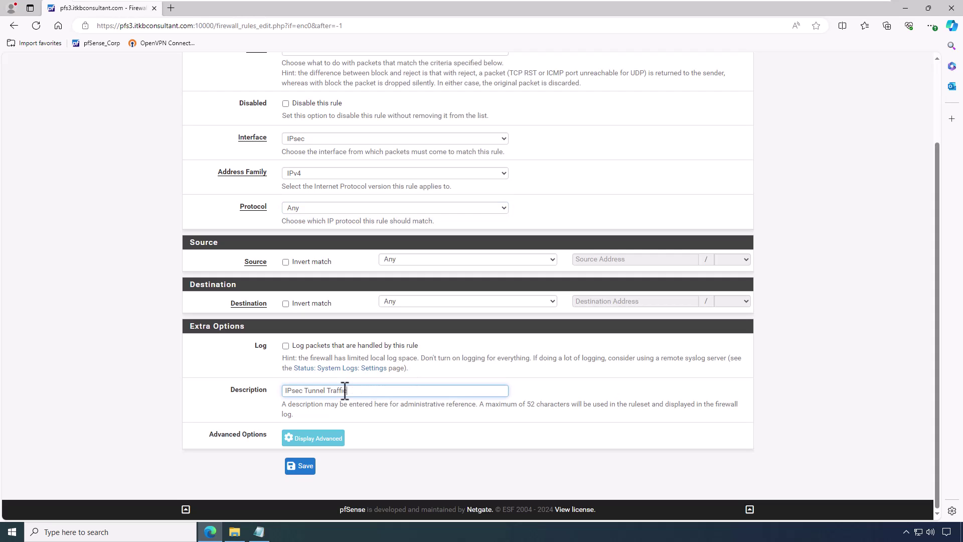
click(304, 470)
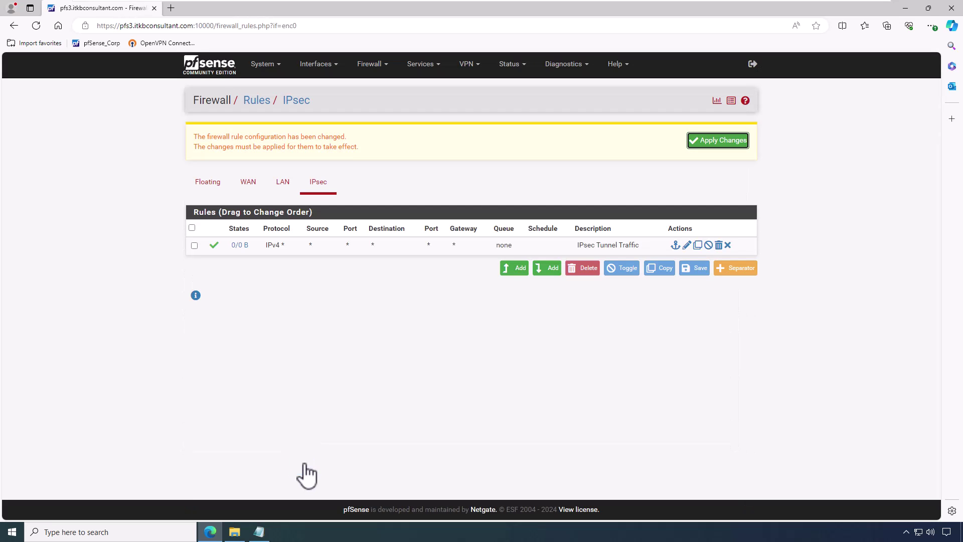
click(710, 146)
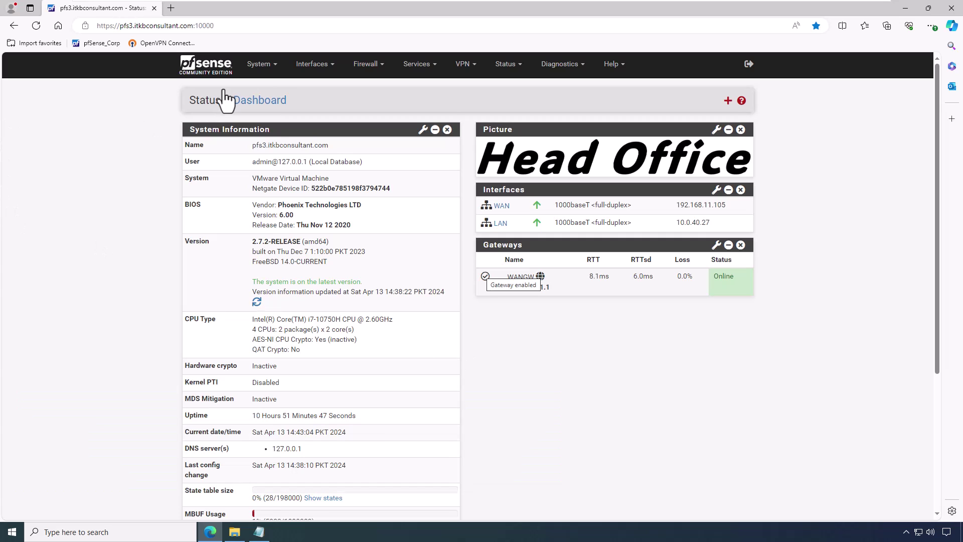
Step: Export the IPsec CA certificate from System > Certificate Authorities
click(260, 63)
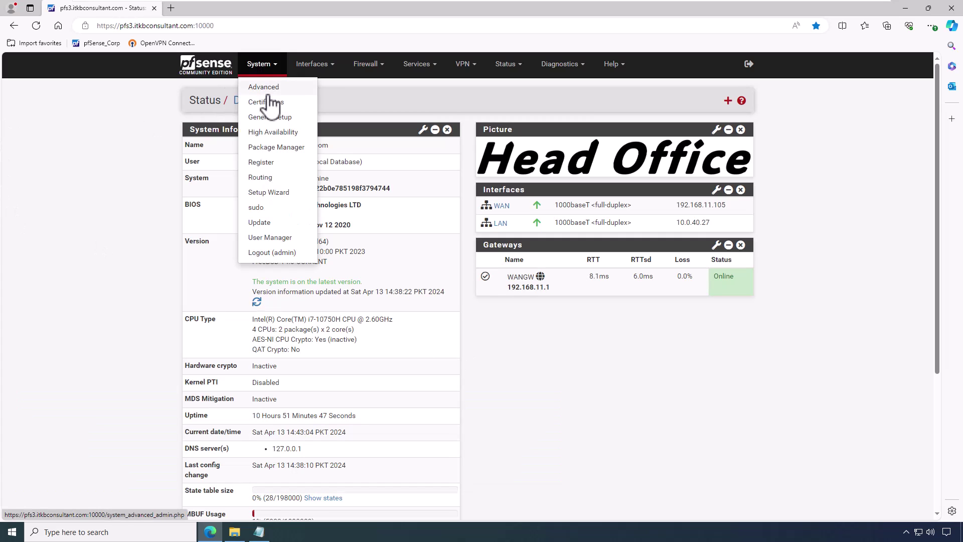
click(270, 103)
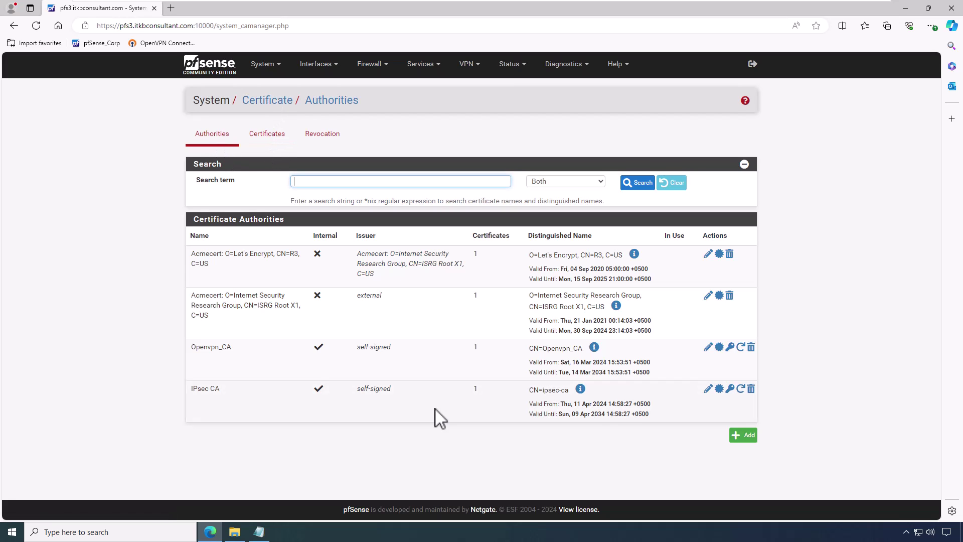
click(721, 389)
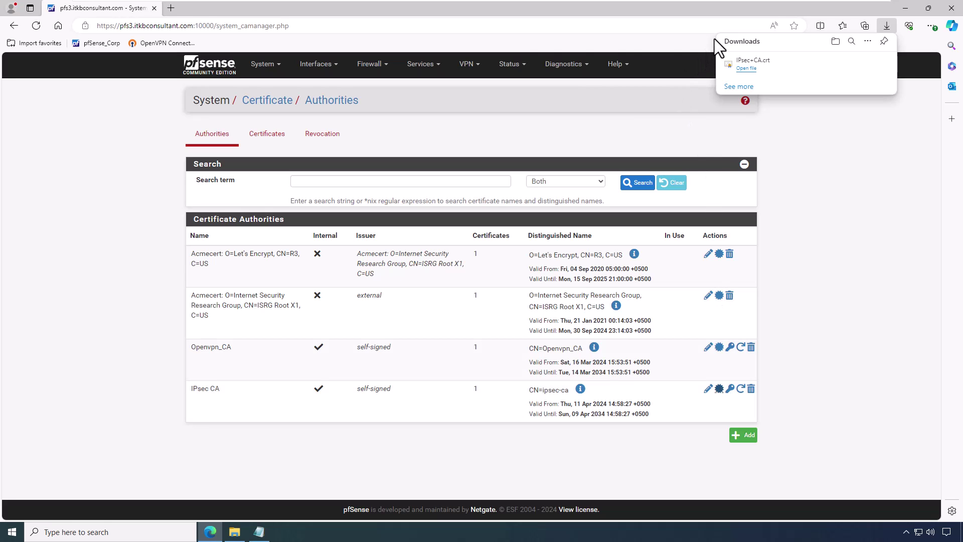
Step: Copy the downloaded IPsec+CA.crt file from the Downloads folder
click(853, 63)
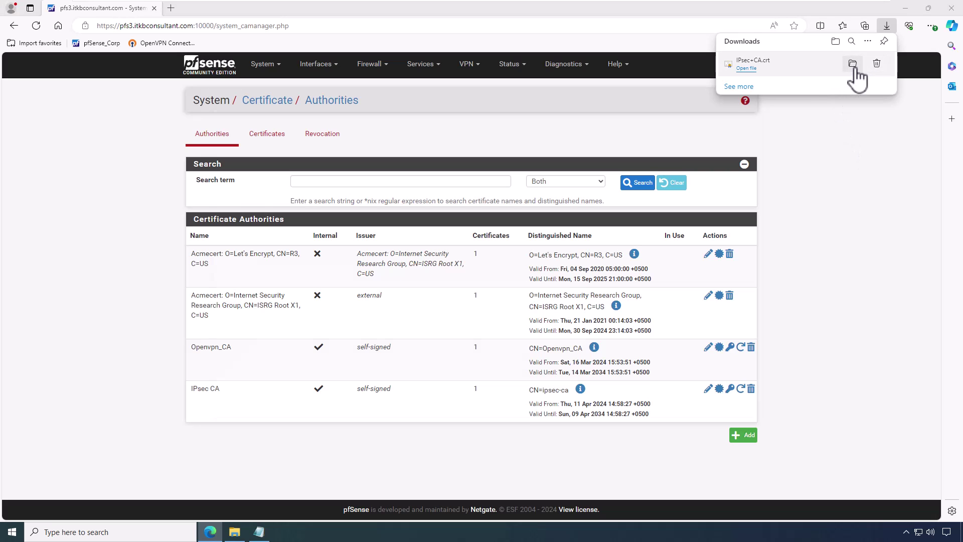
right_click(329, 190)
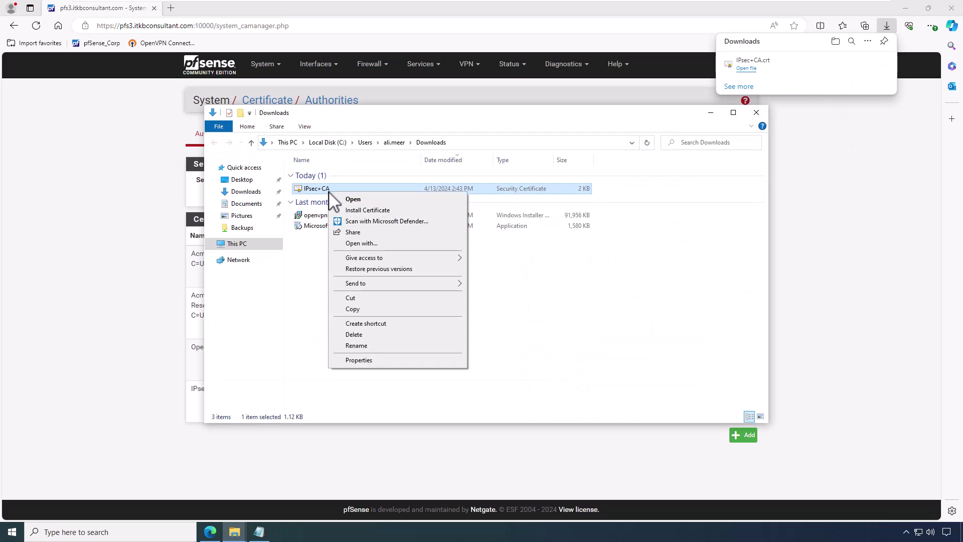
click(354, 309)
Step: On Win10-PC2, paste IPsec+CA.crt onto the desktop and open it
mouse_move(582, 5)
click(661, 7)
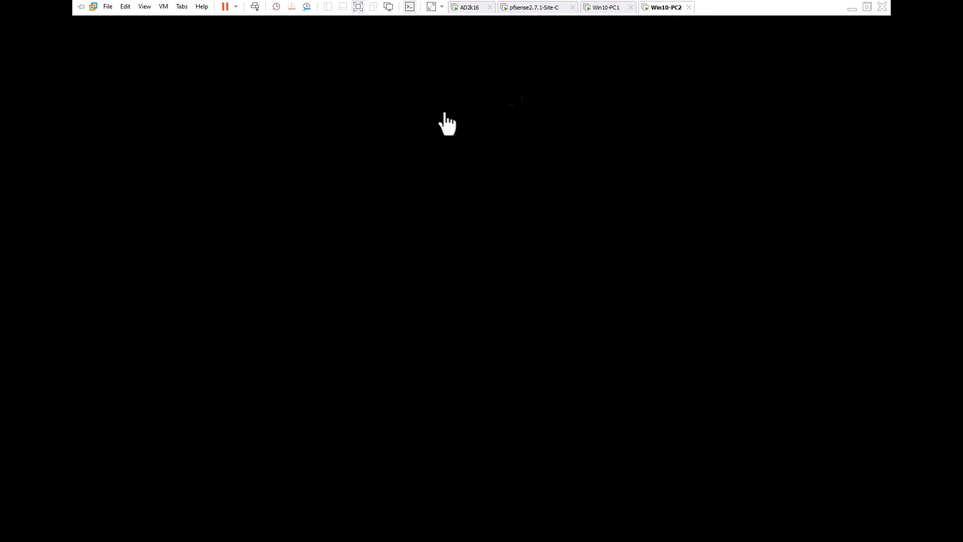
right_click(120, 210)
click(159, 252)
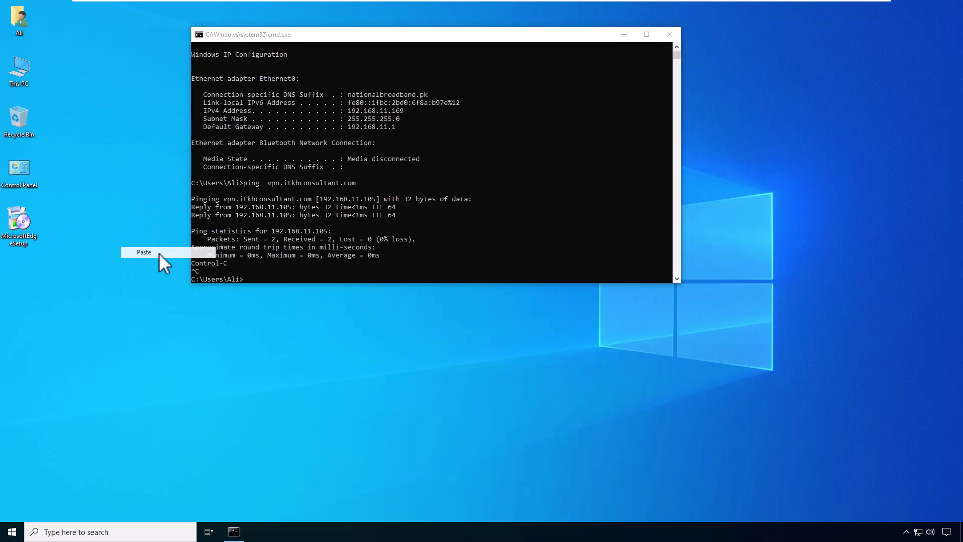
drag(140, 227, 29, 268)
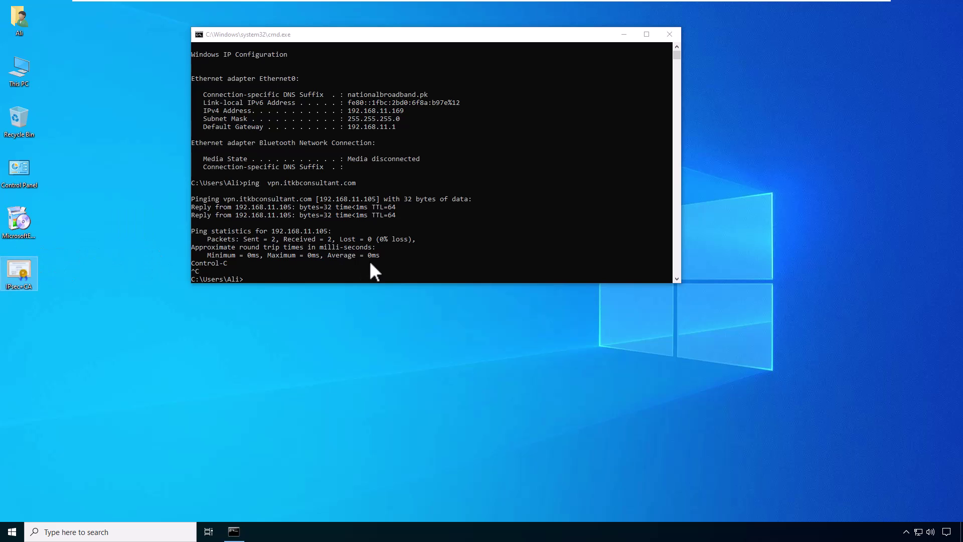
click(201, 261)
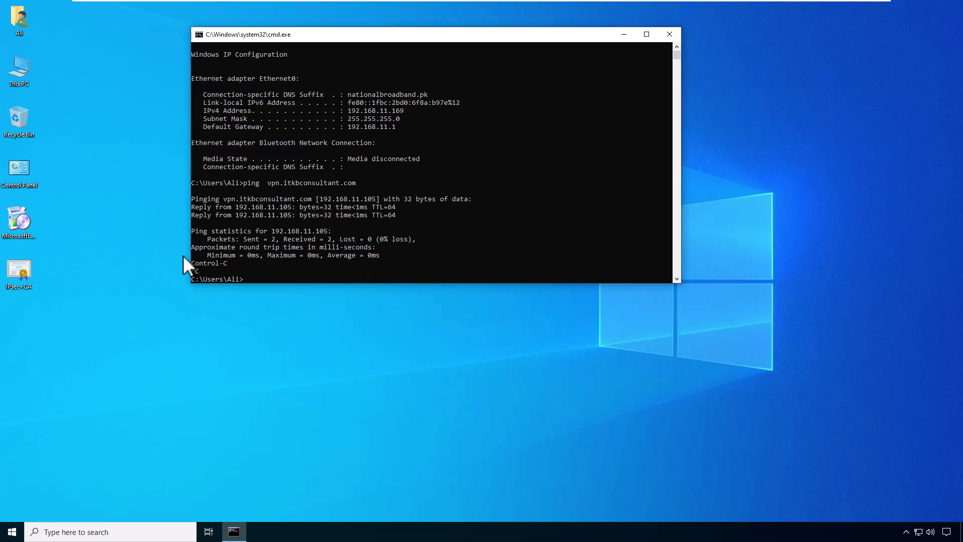
double_click(12, 276)
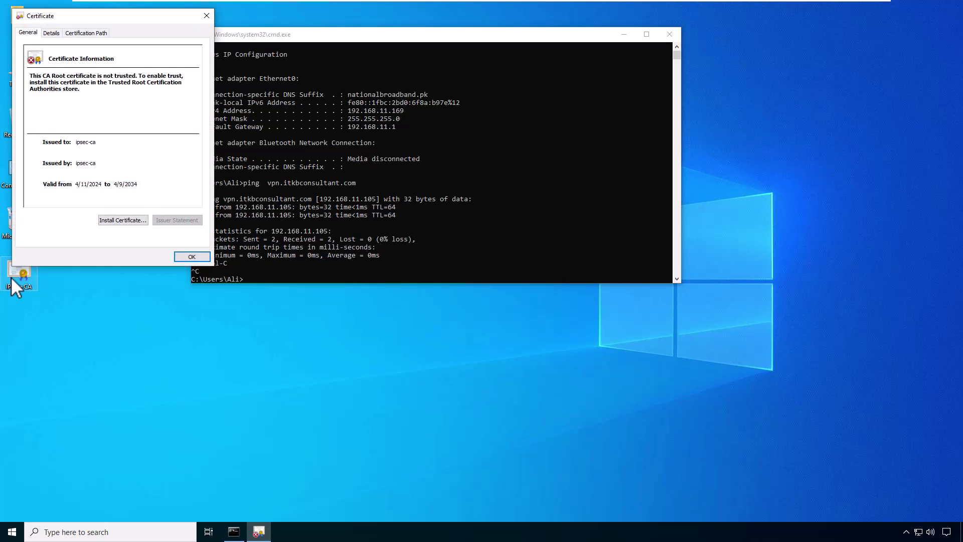
Step: Install the CA certificate for Local Machine into Trusted Root Certification Authorities
click(125, 221)
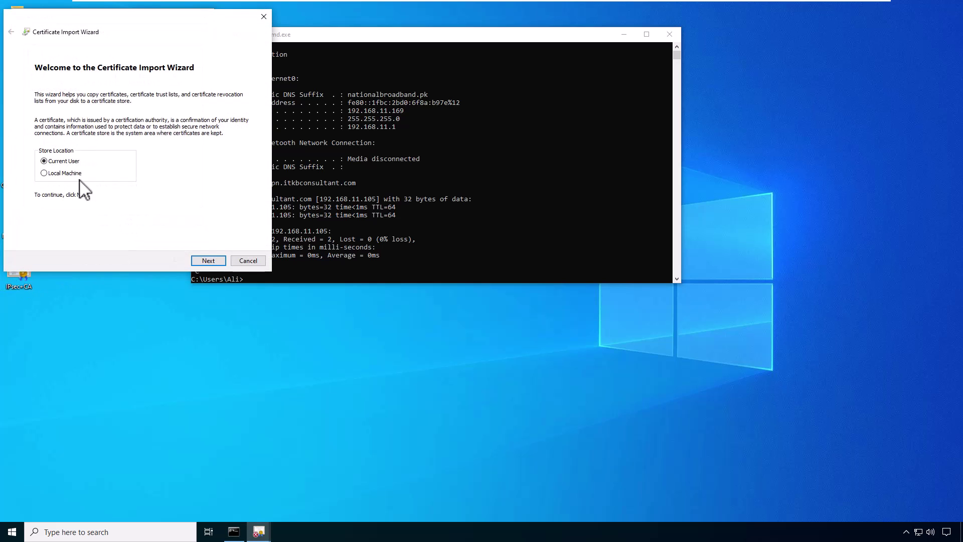
click(51, 173)
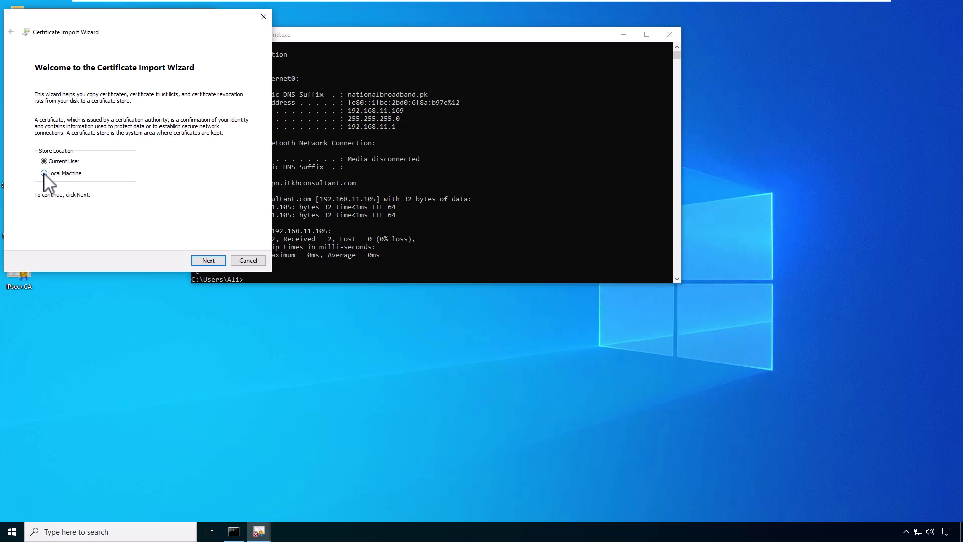
click(206, 261)
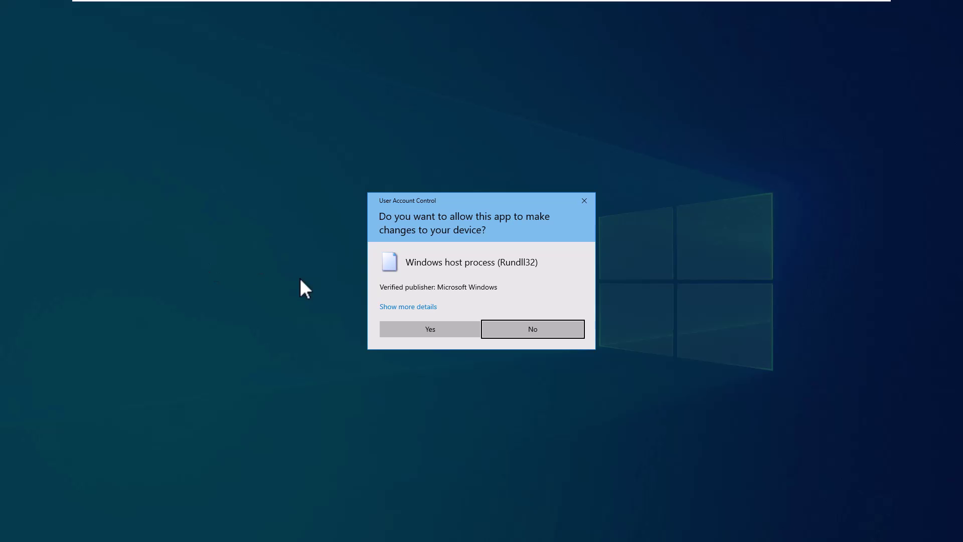
click(425, 327)
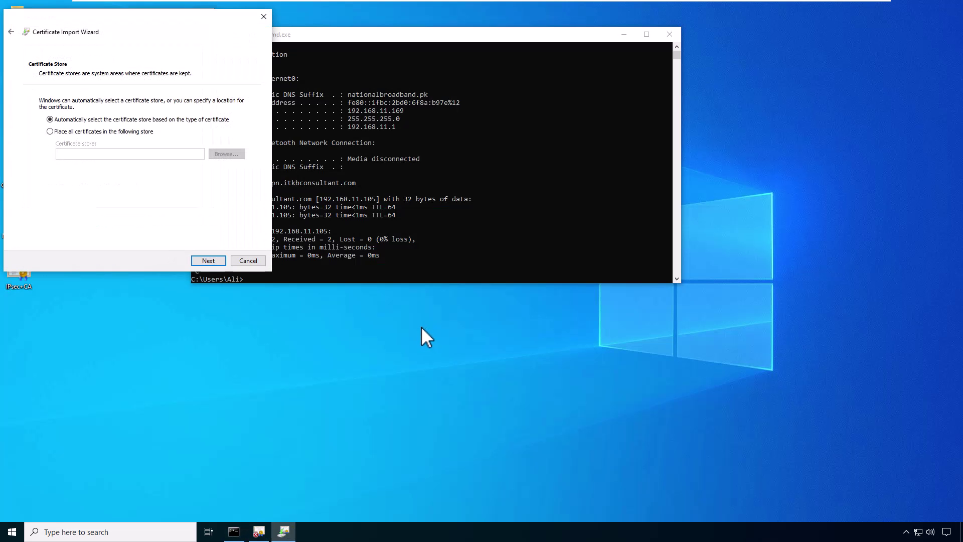
click(83, 132)
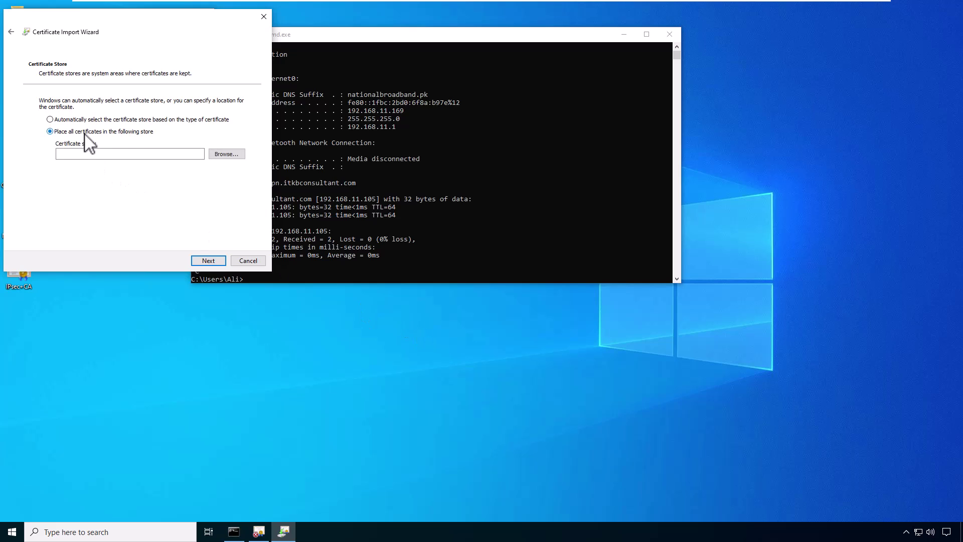
click(223, 157)
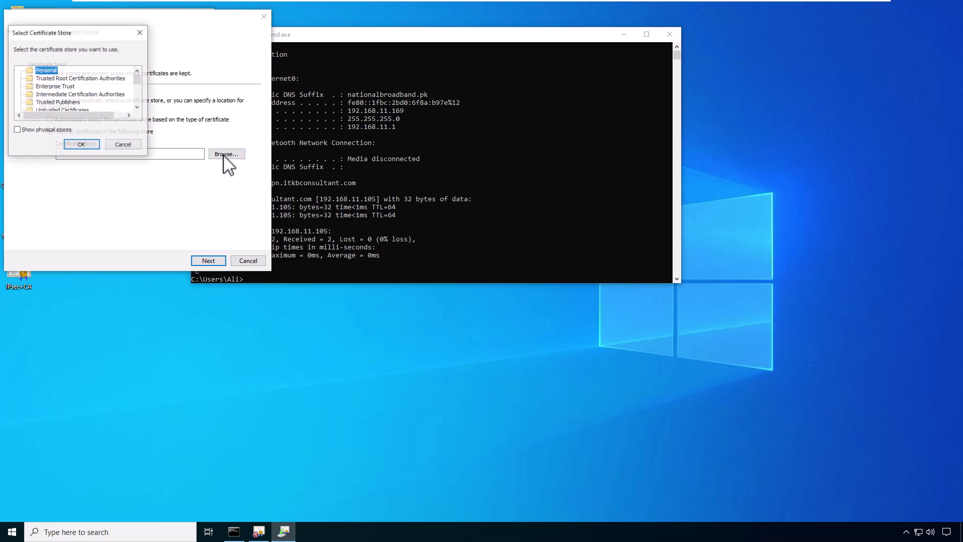
click(81, 78)
click(90, 145)
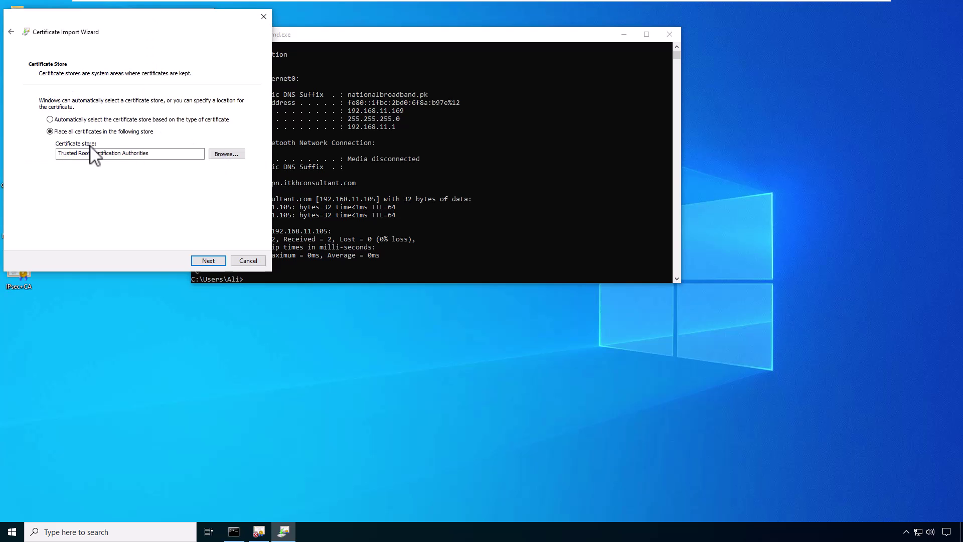
click(210, 262)
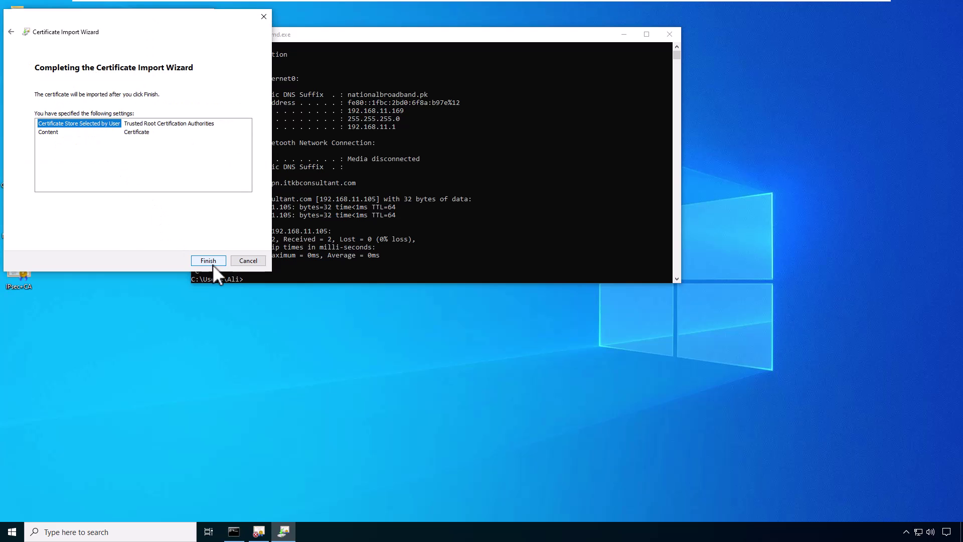
click(210, 261)
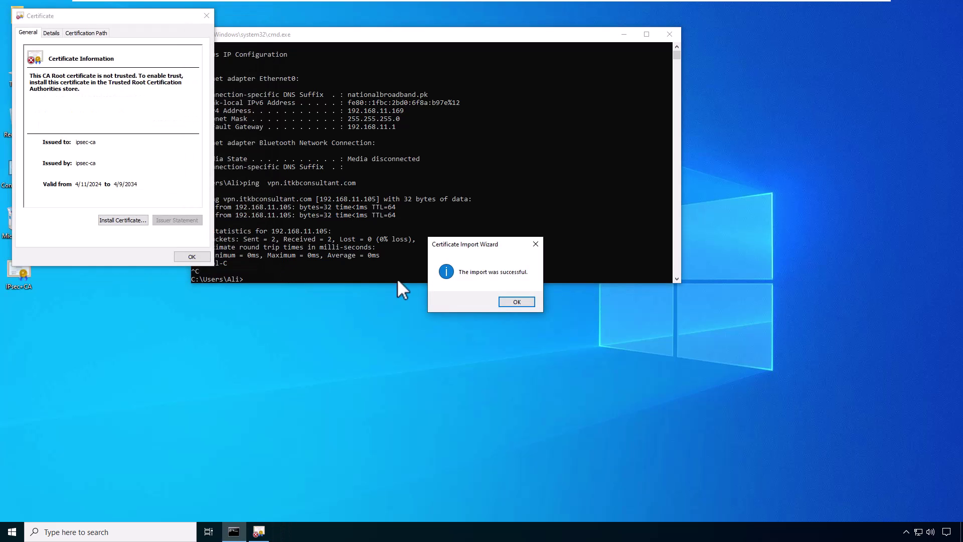
click(509, 301)
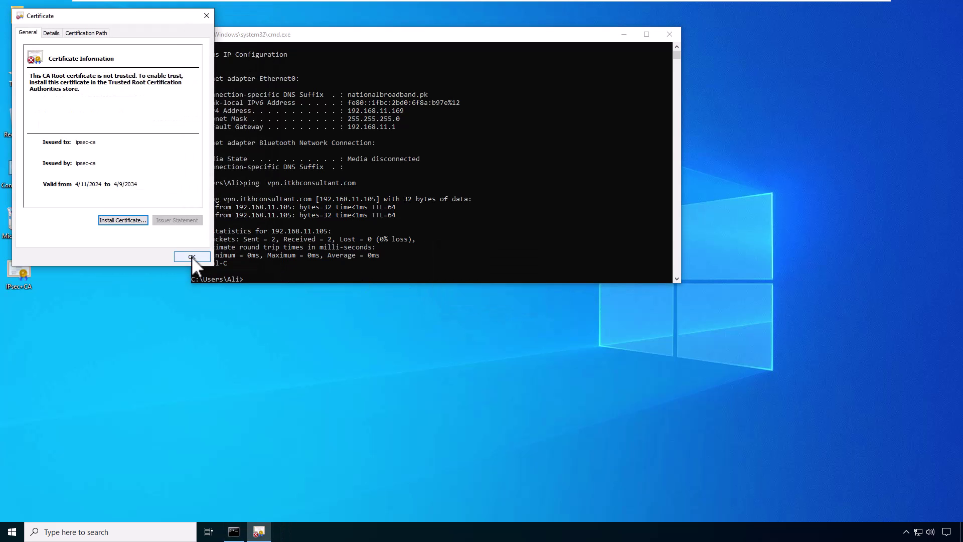
click(192, 257)
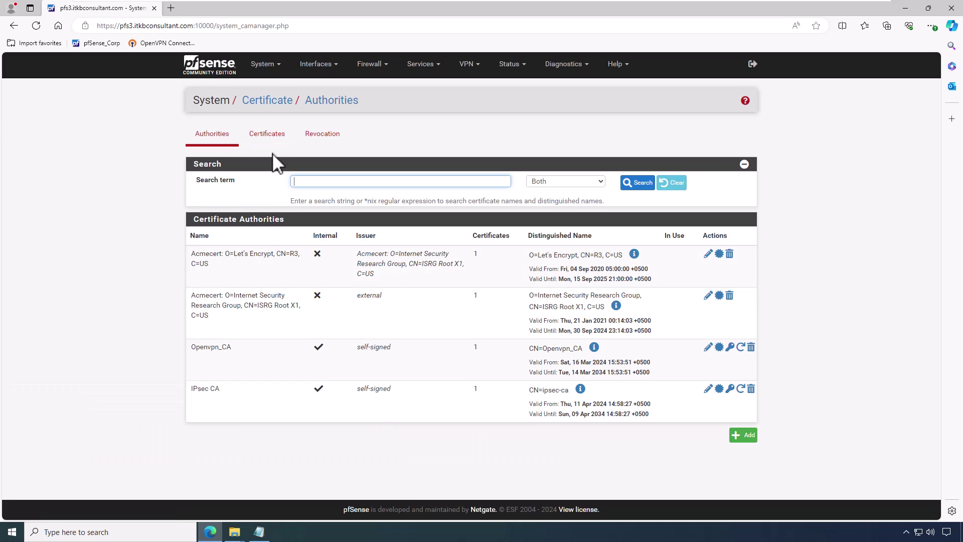
Step: Export the IKEv2 Server certificate as PKCS#12 with an export password
click(267, 138)
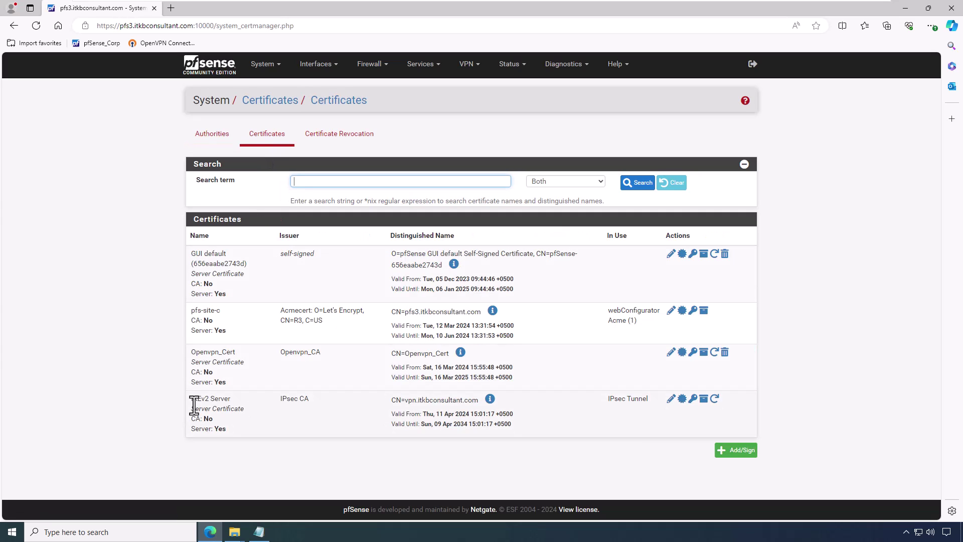
click(671, 400)
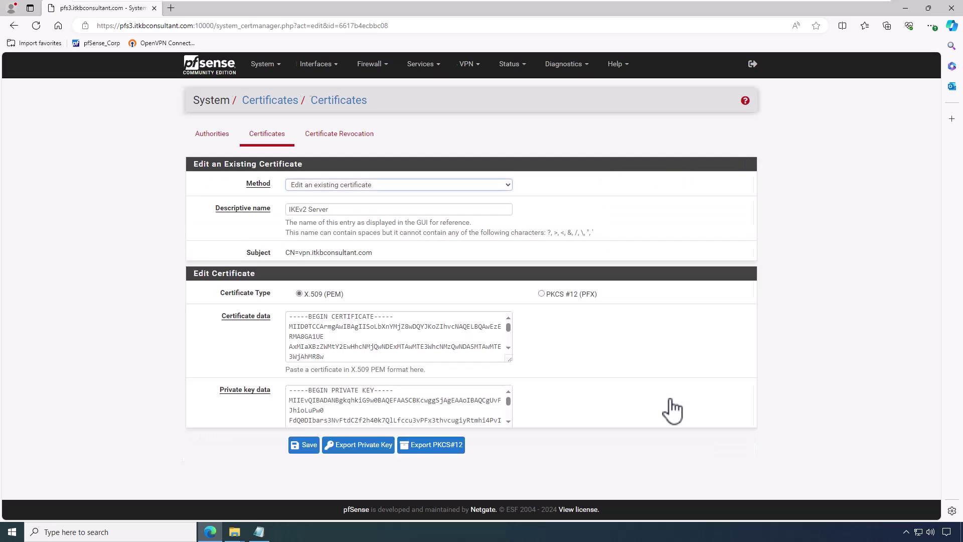
scroll(671, 400, down, 2)
click(485, 395)
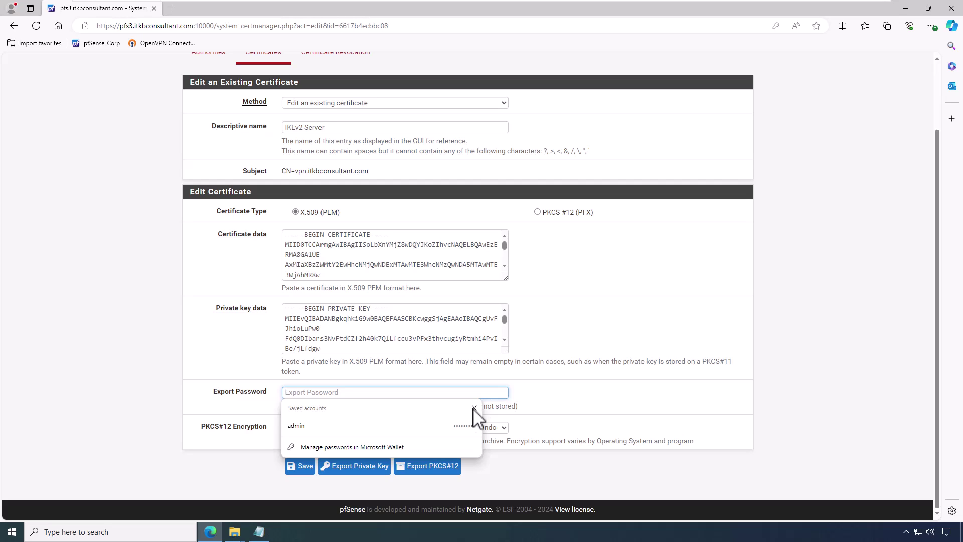
text(••••••)
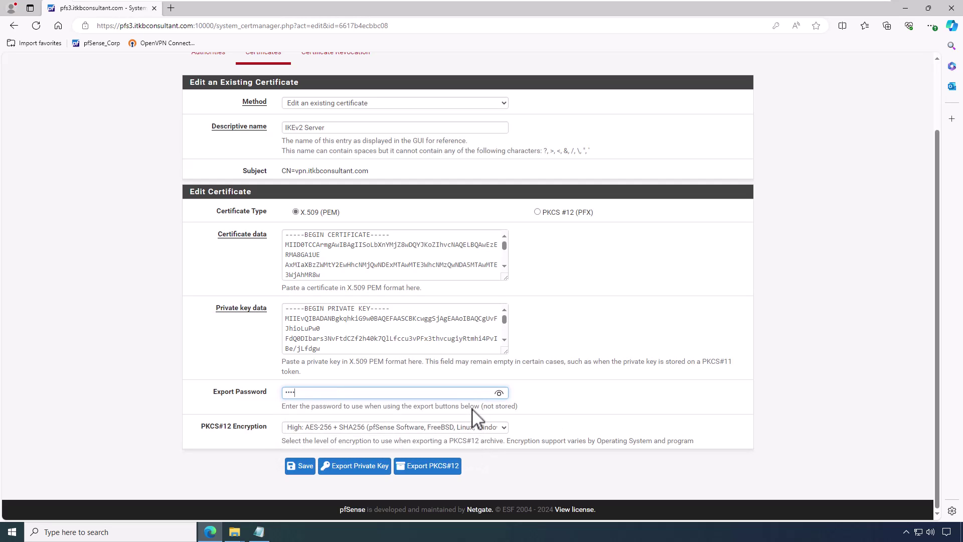
click(432, 466)
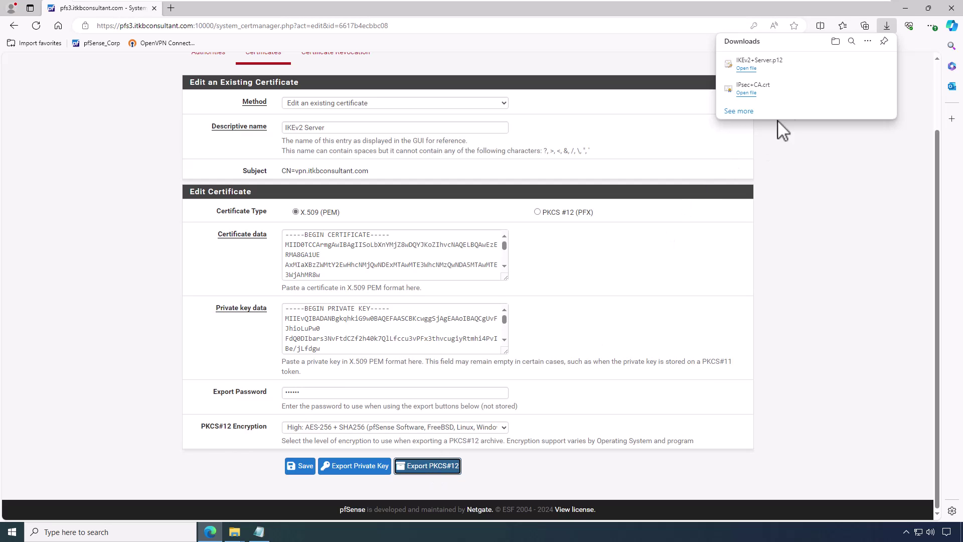
Step: Copy IKEv2+Server.p12 from Downloads and place it on the Windows desktop
click(855, 70)
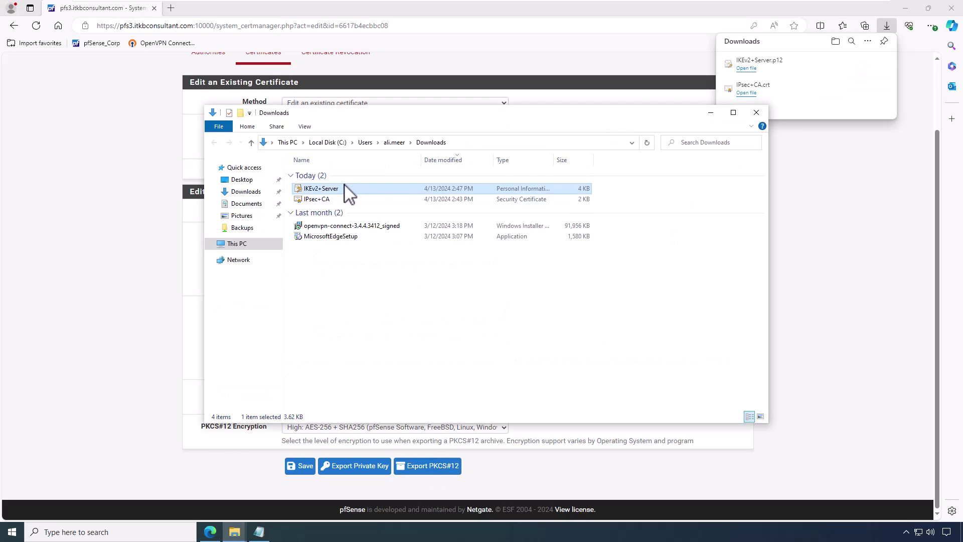
right_click(345, 187)
click(370, 301)
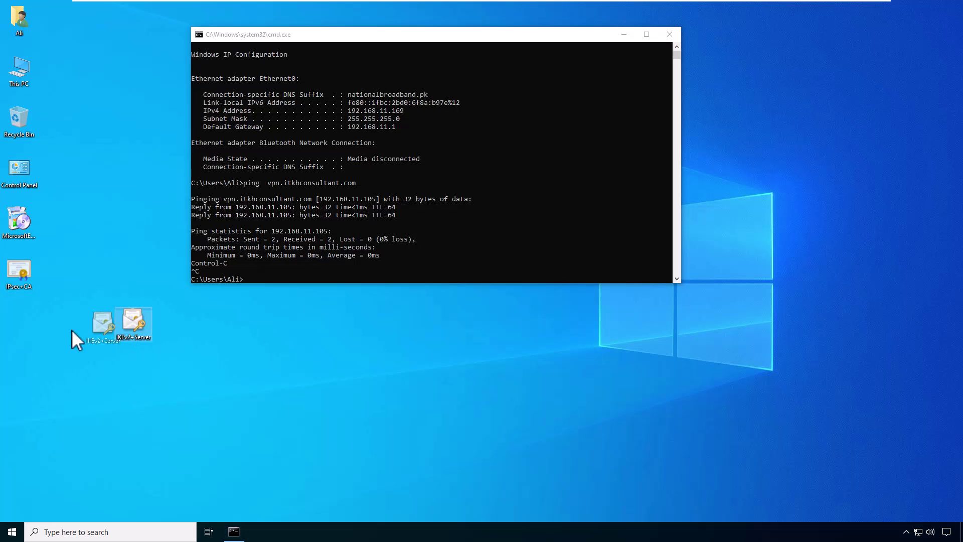
drag(71, 330, 20, 332)
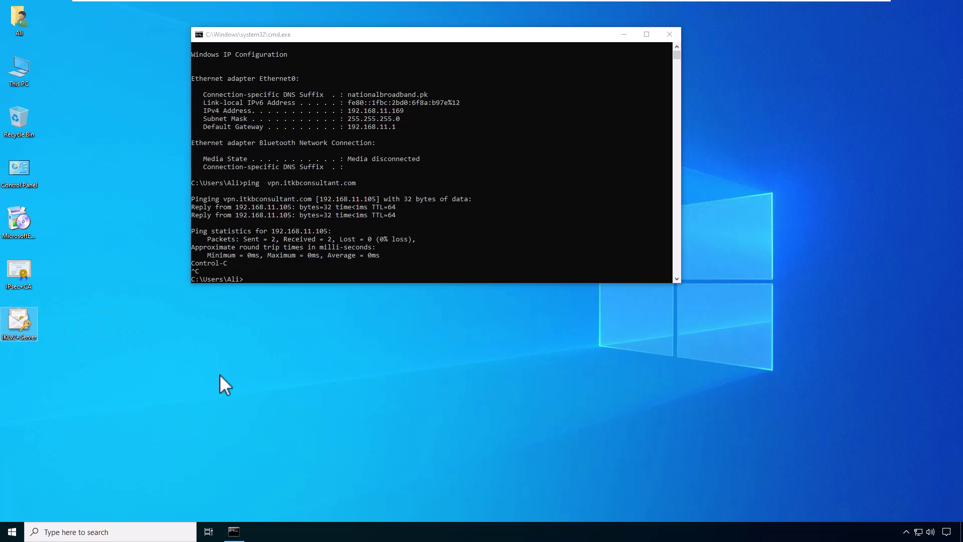
Step: Import IKEv2+Server.p12 with its private key password, using automatic store selection
key(alt+Tab)
double_click(20, 327)
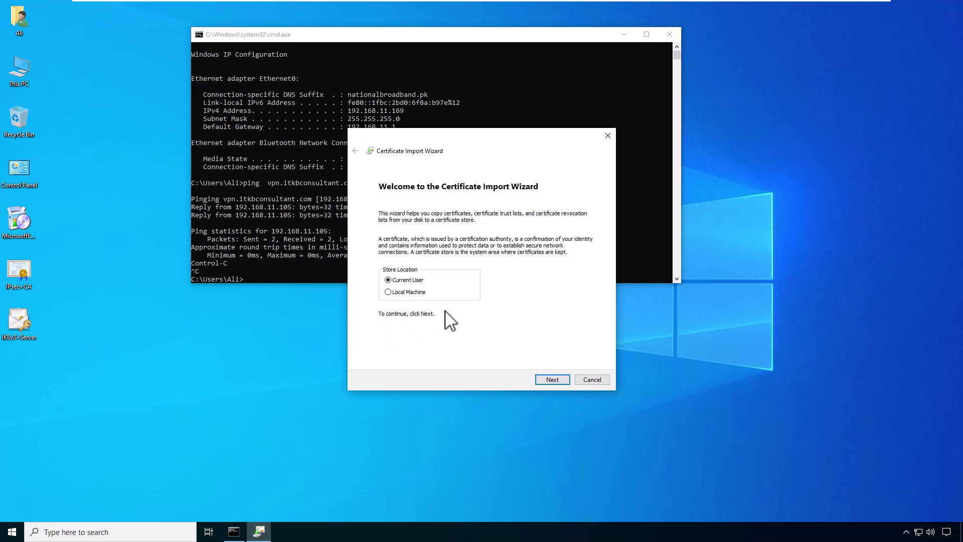
click(549, 380)
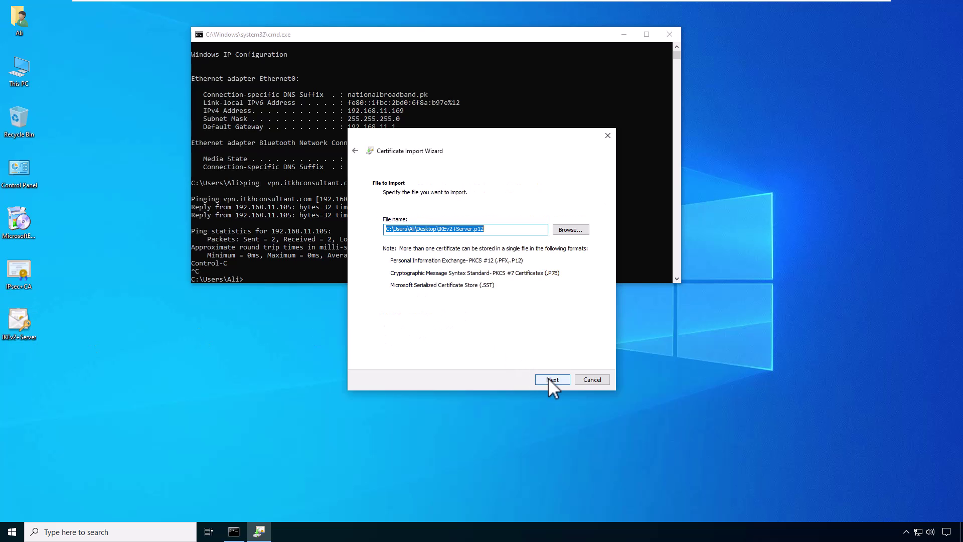
click(547, 379)
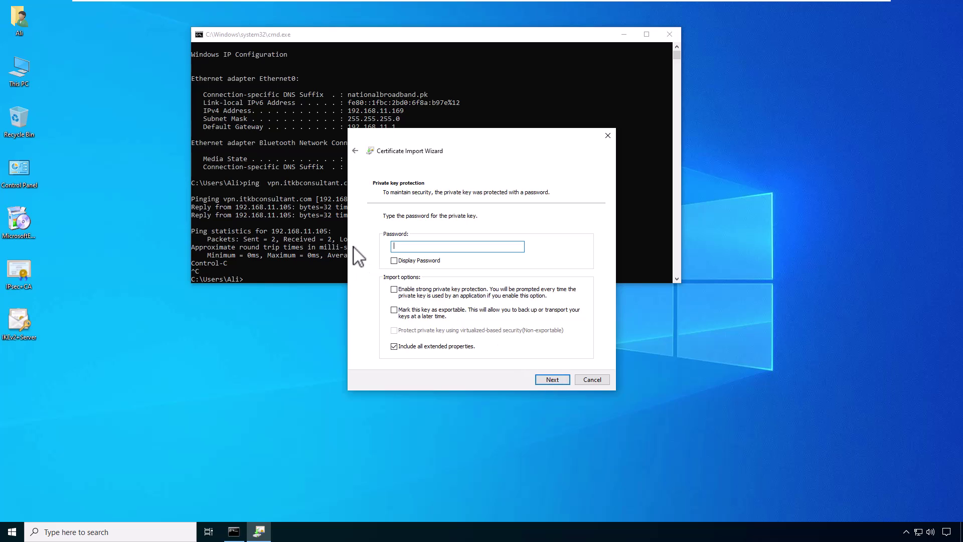
text(••••••)
key(Return)
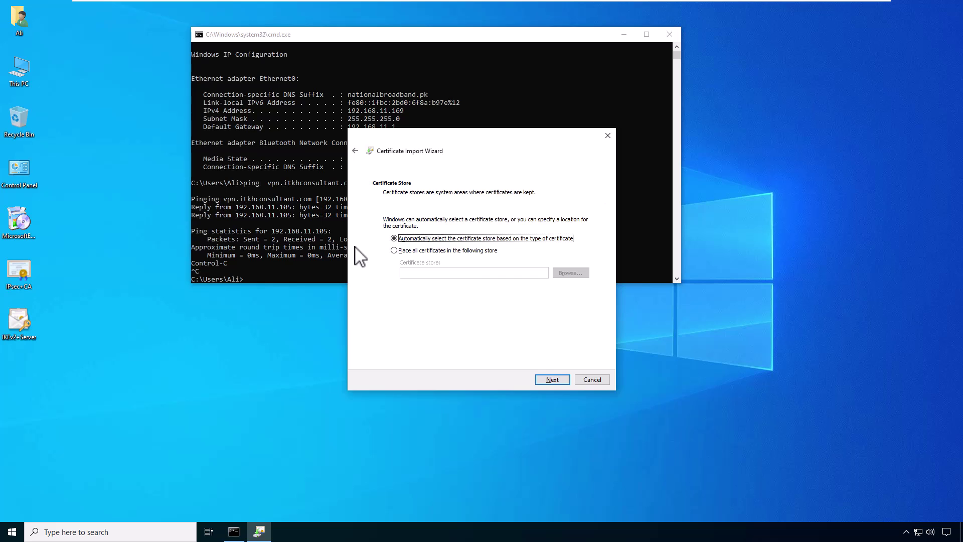
click(556, 379)
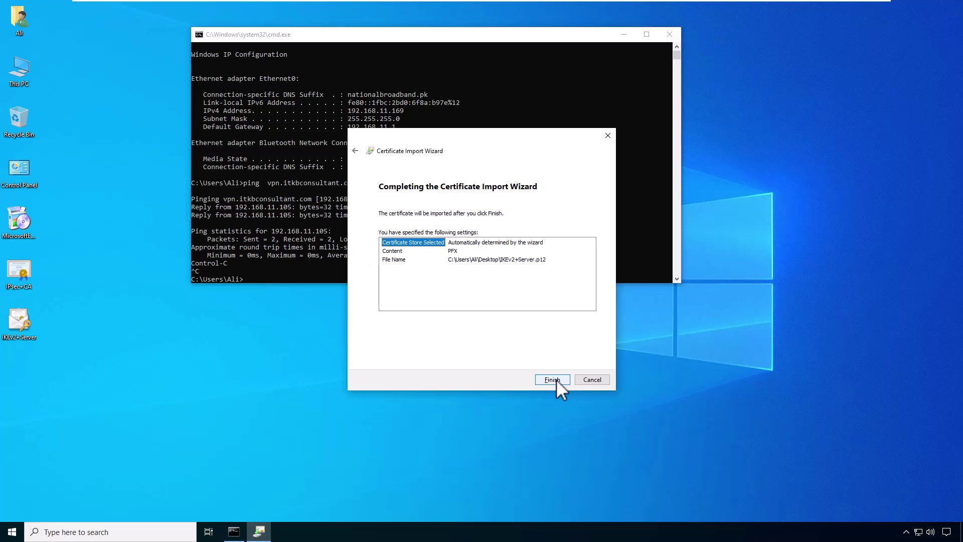
click(553, 380)
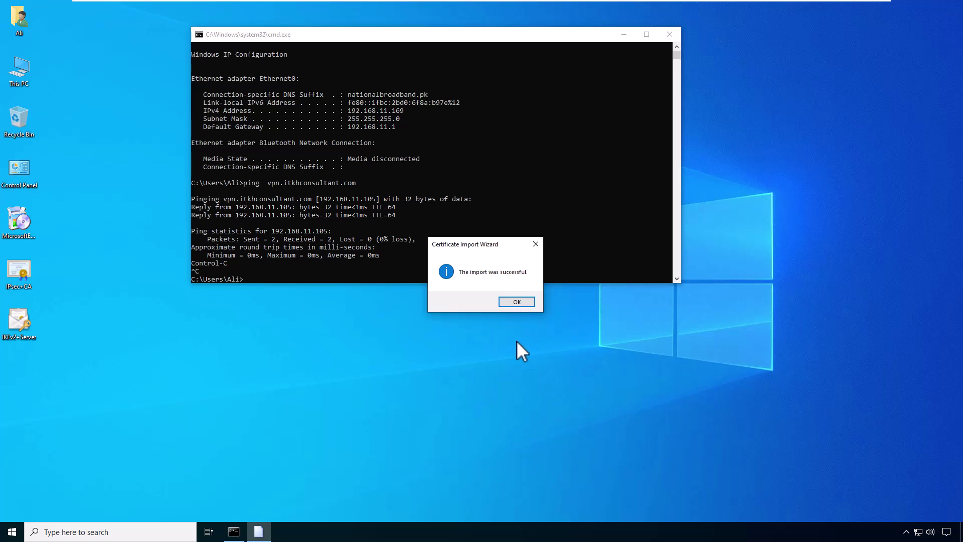
click(515, 302)
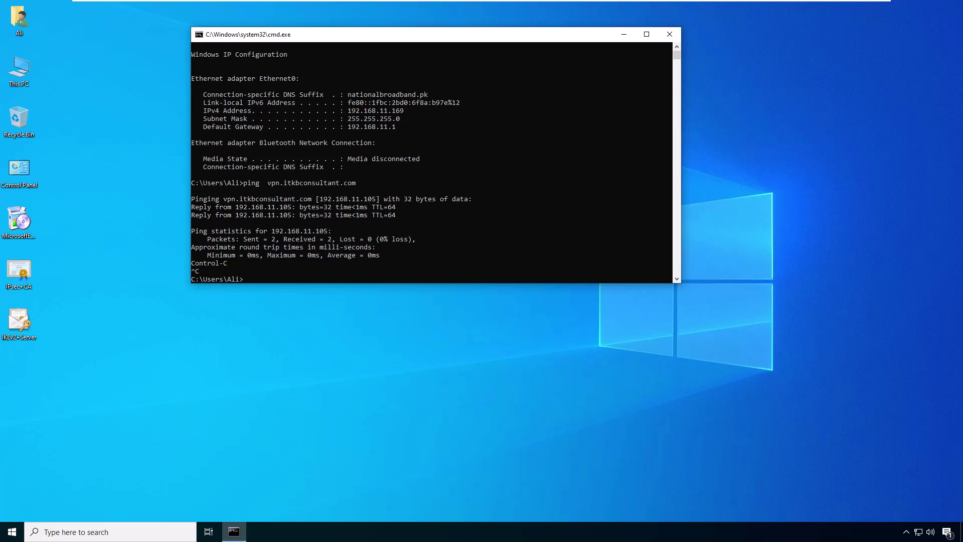
Step: From Network & Internet settings, start a new VPN connection with the Windows (built-in) provider
right_click(919, 532)
click(903, 517)
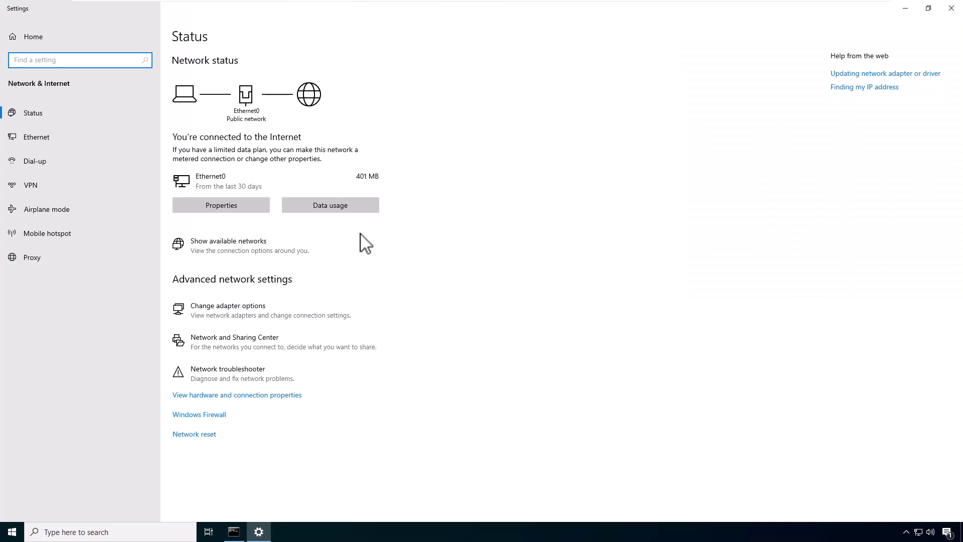
click(46, 188)
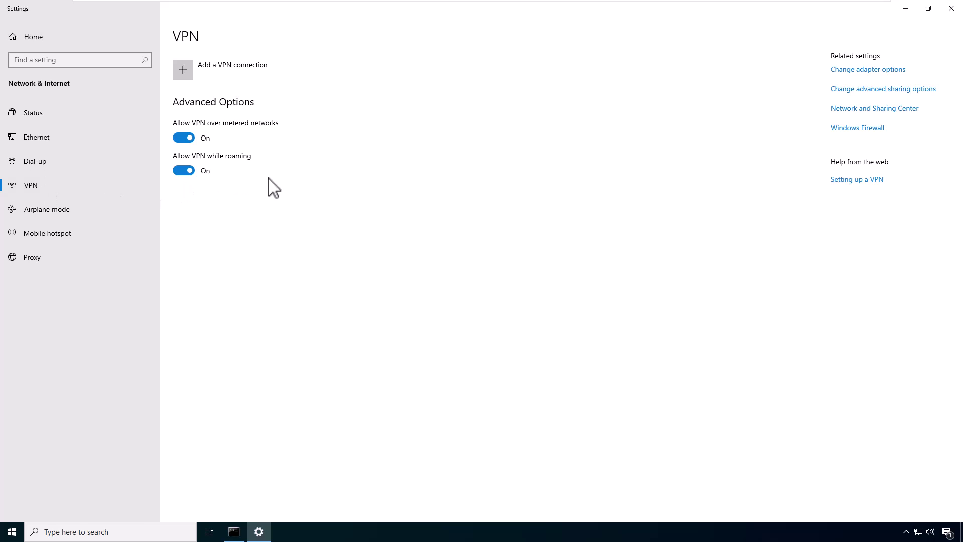
click(243, 70)
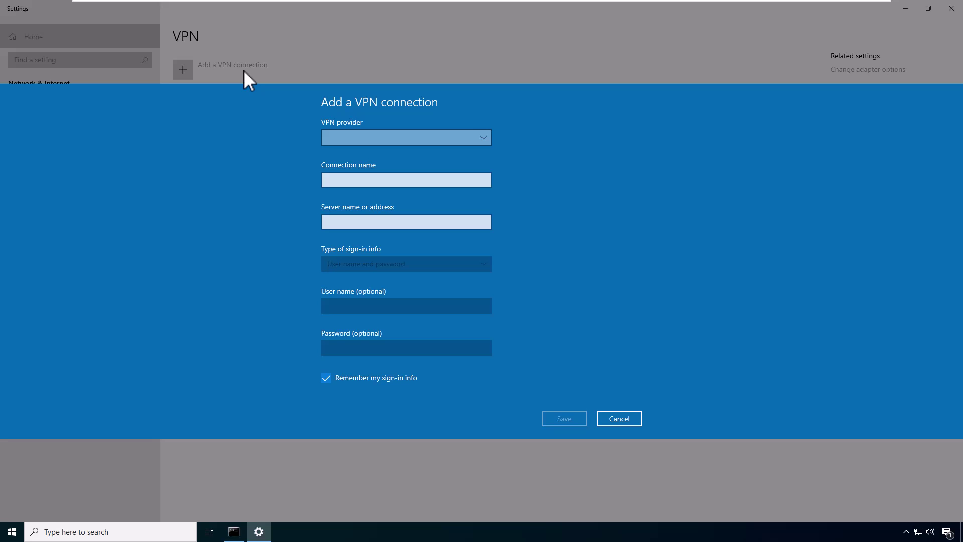
click(374, 141)
click(380, 138)
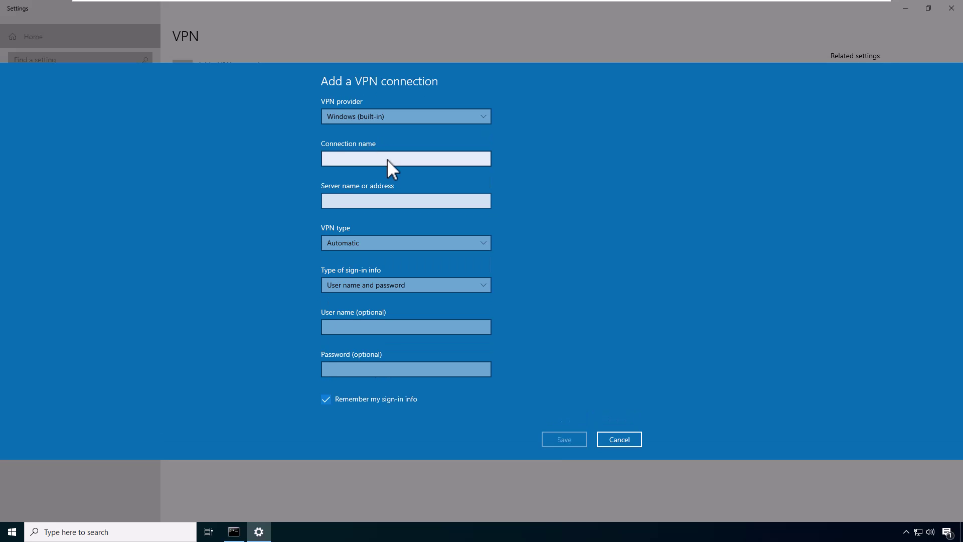
Step: Name the connection Corp_IKEv2VPN, set server vpn.itkbconsultant.com, and choose VPN type IKEv2
click(387, 158)
text(Corp)
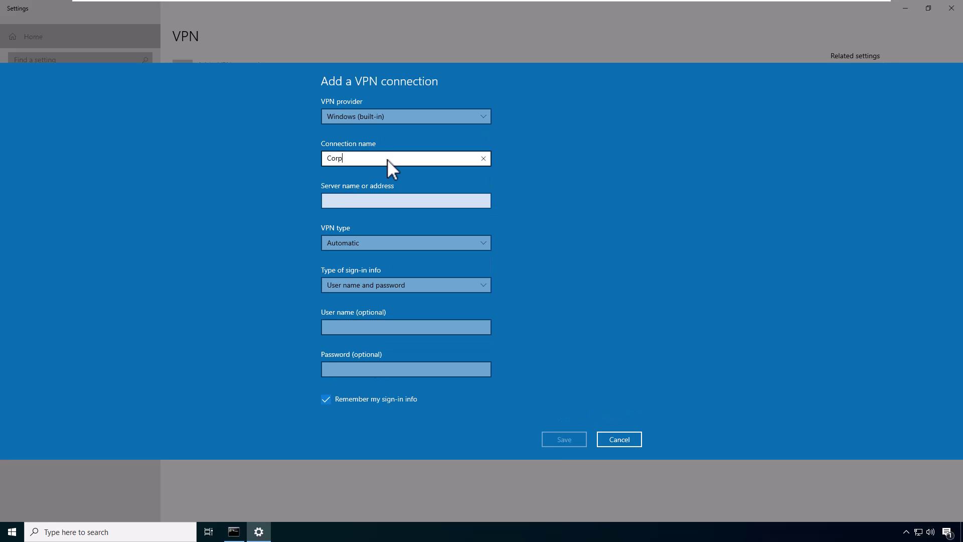
text(_IKEv2VPN)
click(390, 201)
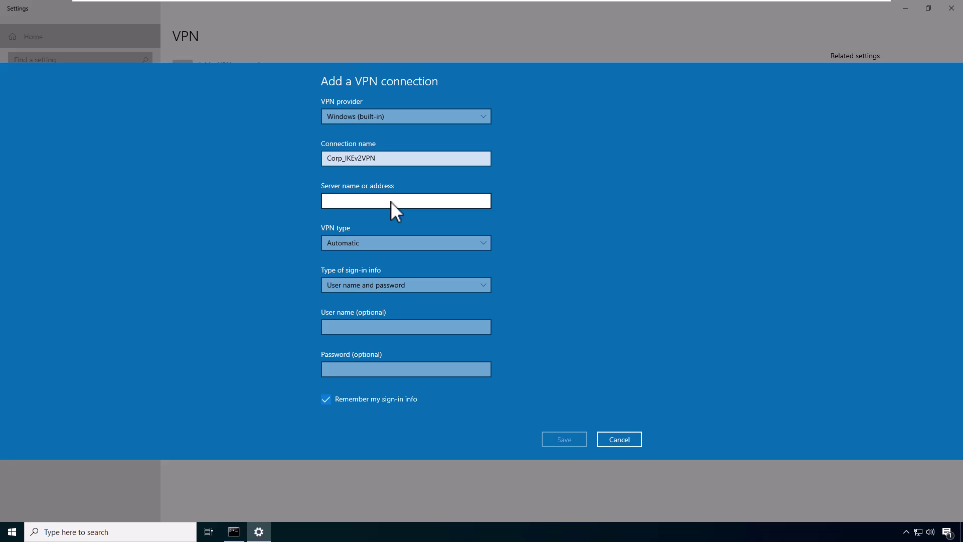
text(vpn.itkbconsultant.com)
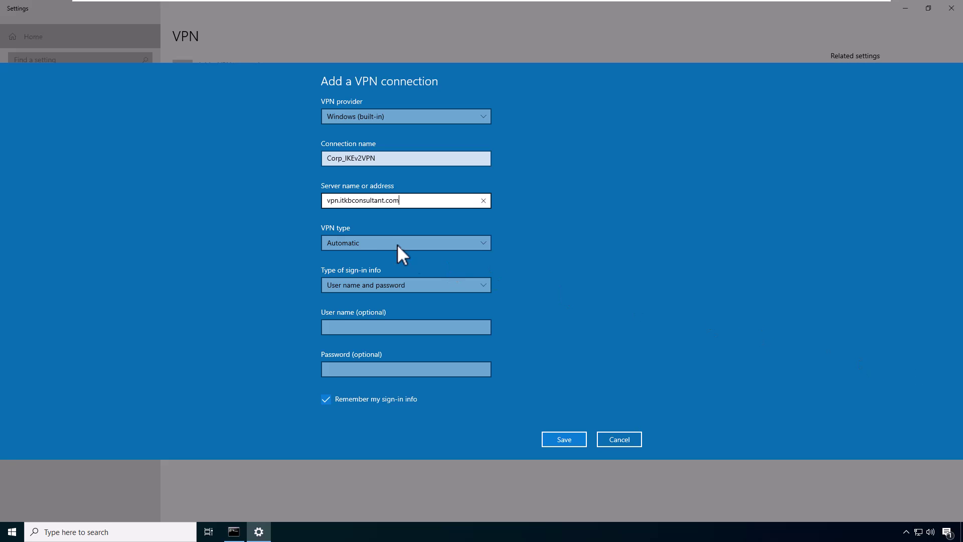
click(379, 242)
click(402, 323)
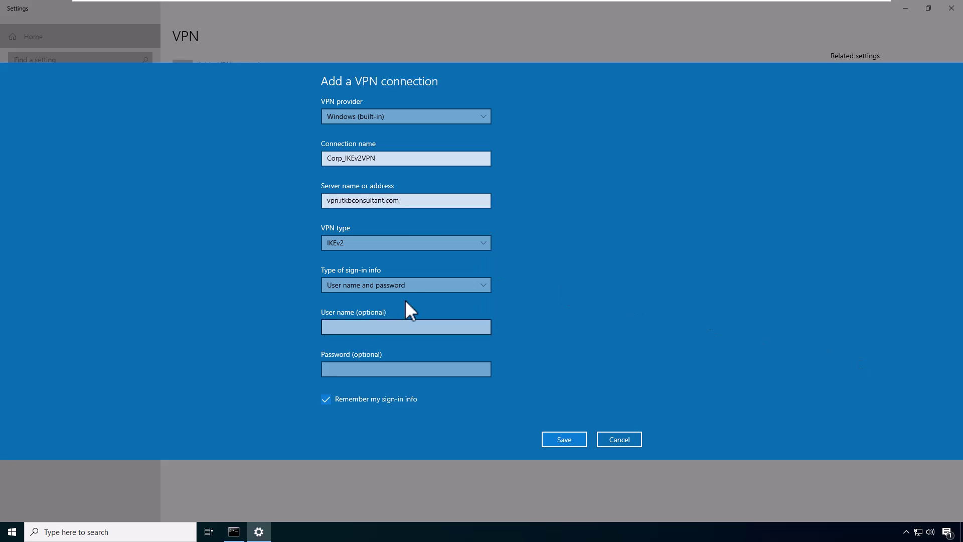
Step: Keep user name and password sign-in, enter the VPN user name and password, and save
click(443, 284)
click(444, 284)
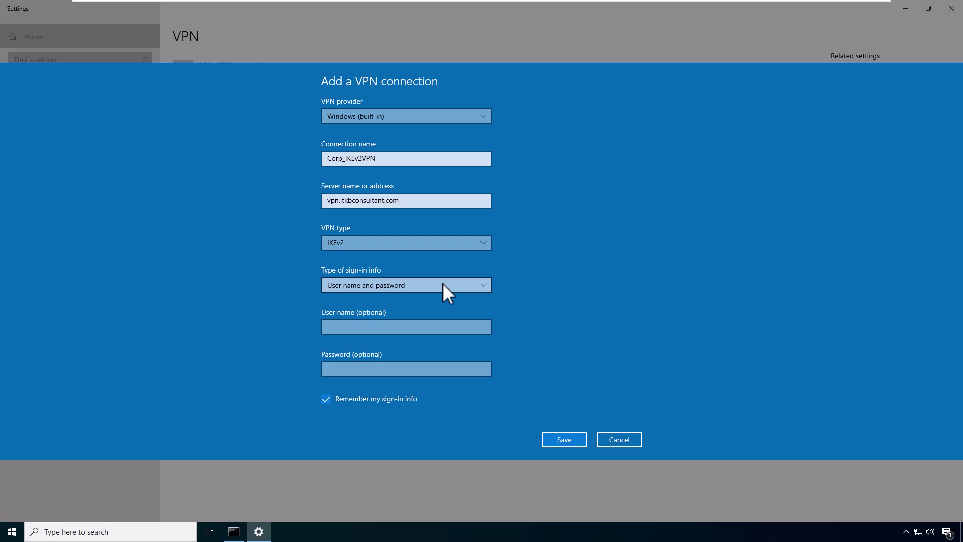
click(368, 331)
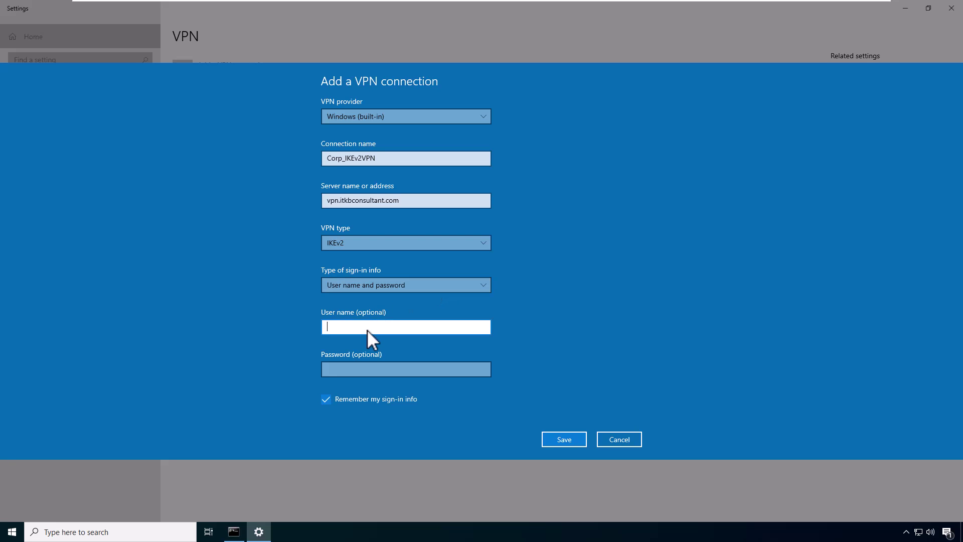
text(nmam)
key(Tab)
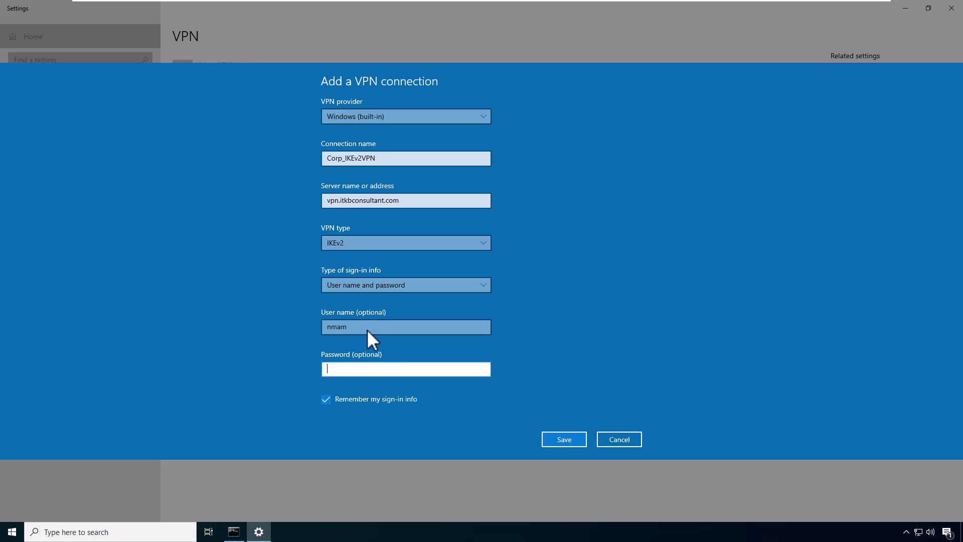
text(*********)
click(560, 440)
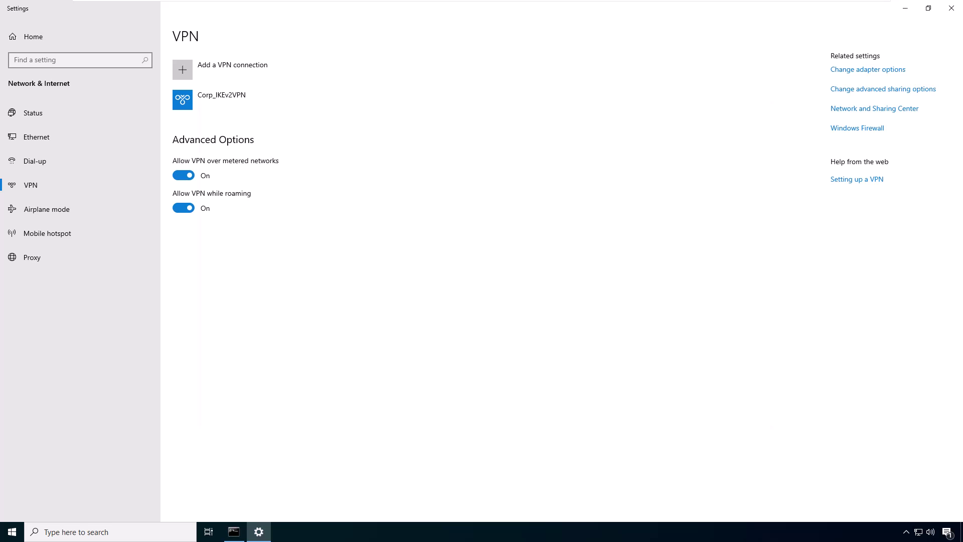
Step: Open Corp_IKEv2VPN's properties and confirm its security VPN type stays IKEv2
right_click(389, 184)
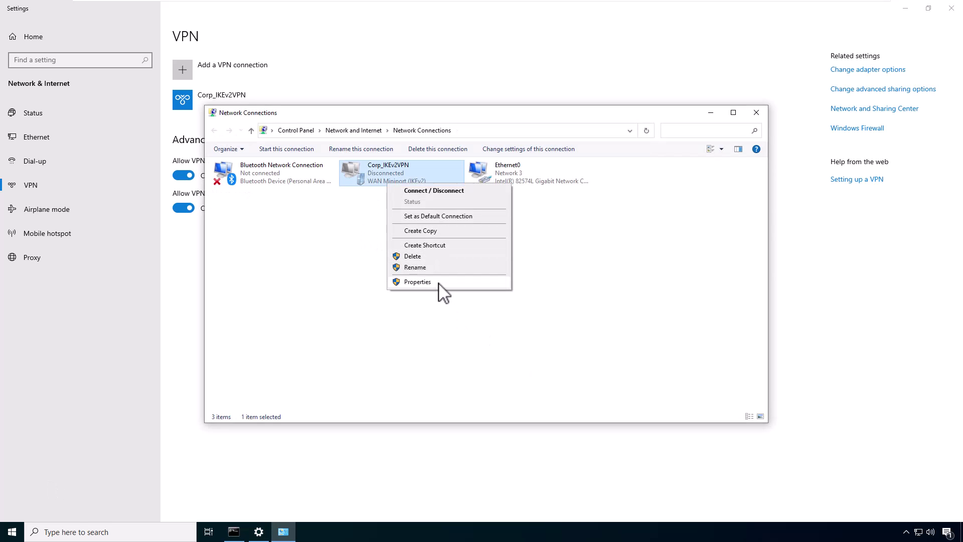
click(417, 282)
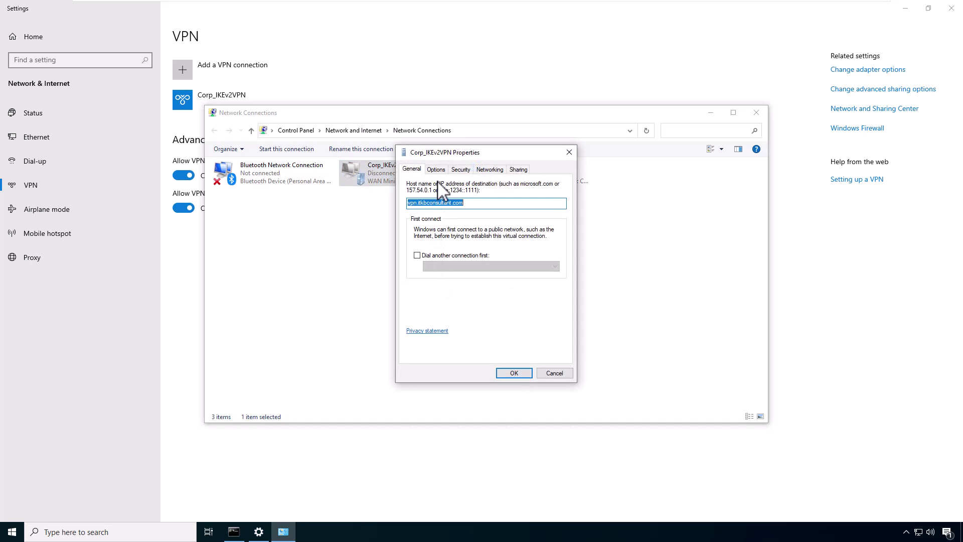
click(460, 170)
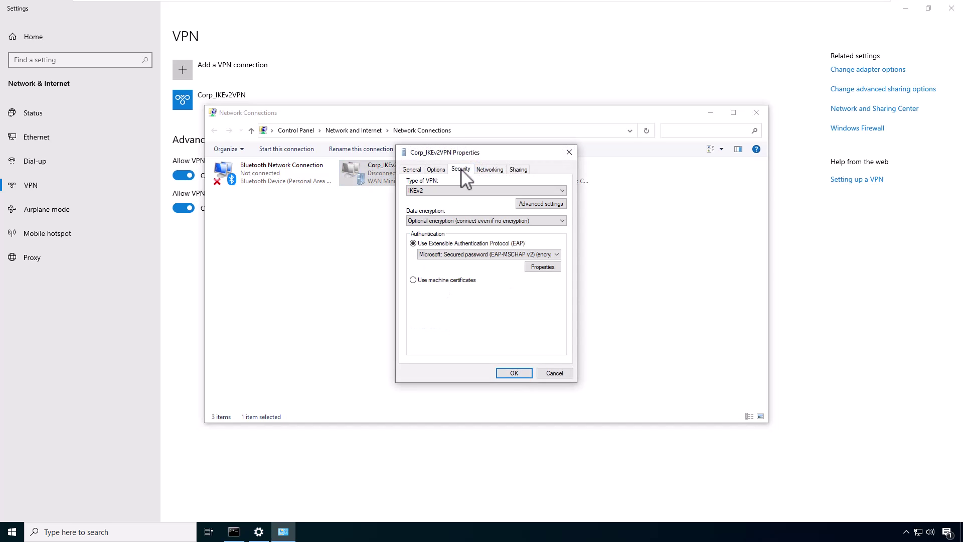
click(450, 191)
click(450, 192)
Step: In the IPv4 advanced TCP/IP settings, uncheck 'Use default gateway on remote network' and confirm
click(483, 170)
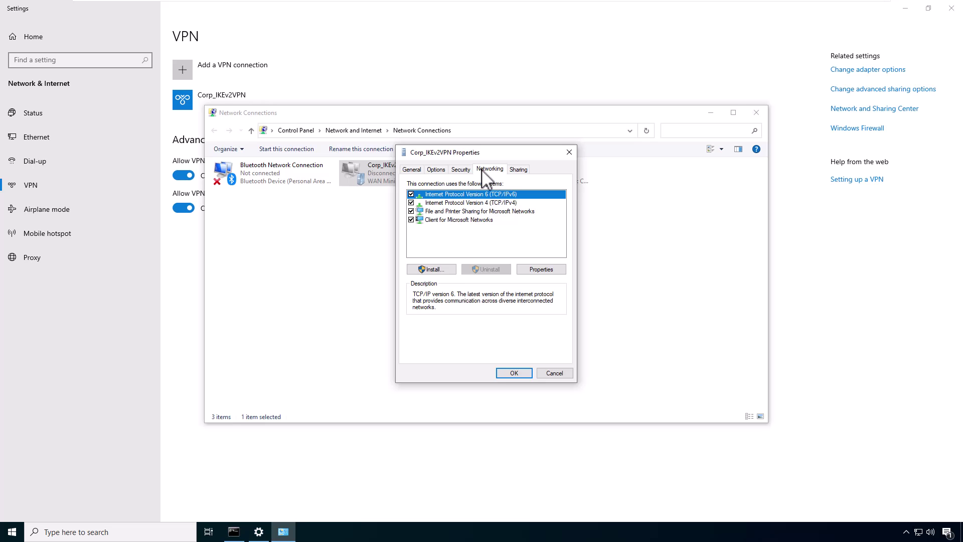
click(443, 203)
click(541, 270)
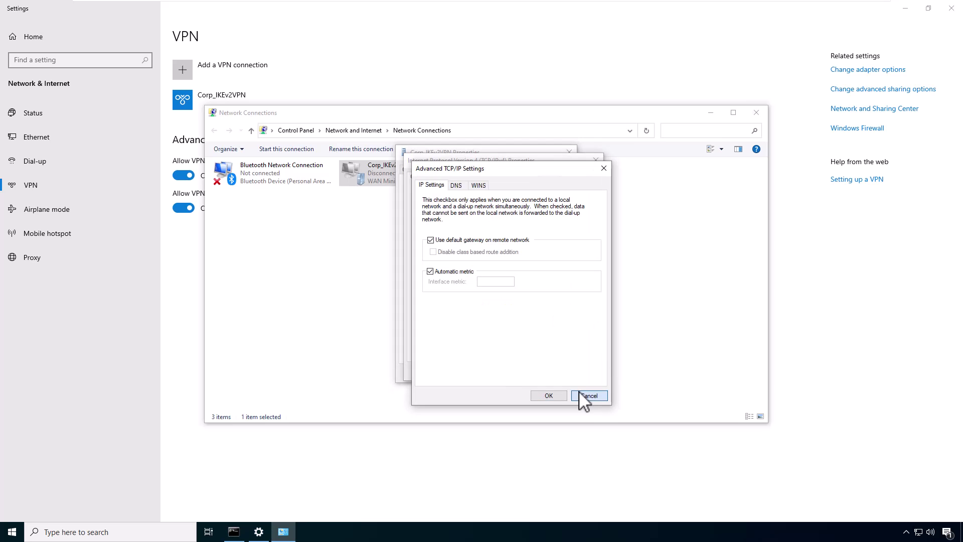
click(589, 396)
click(570, 327)
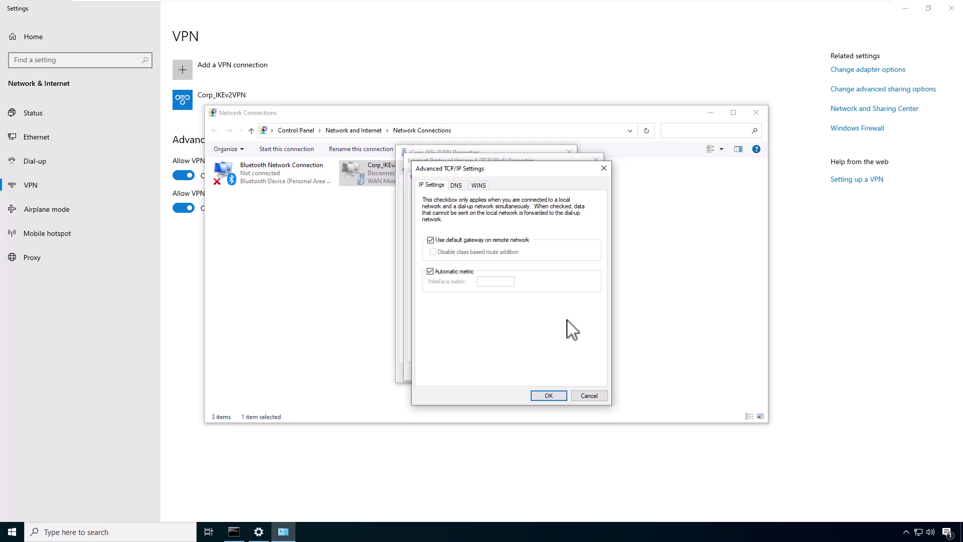
click(448, 241)
click(547, 396)
click(541, 371)
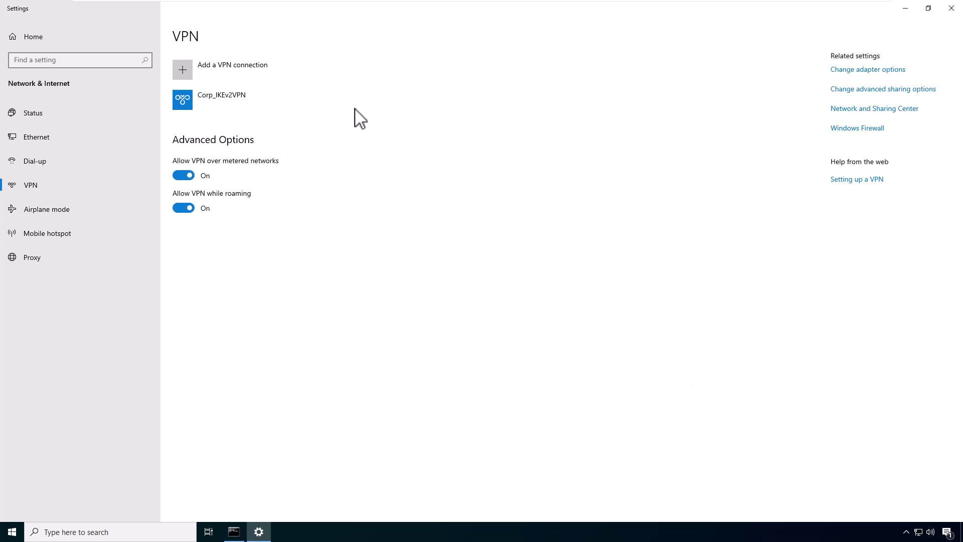
Step: Connect Corp_IKEv2VPN and ping exchange.itkb.lab from Command Prompt
click(296, 104)
click(261, 132)
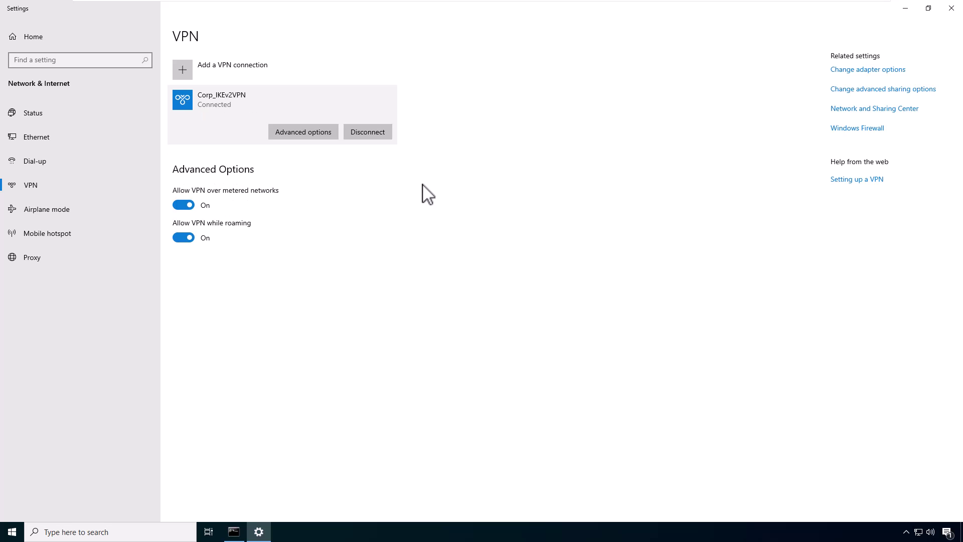
key(alt+Tab)
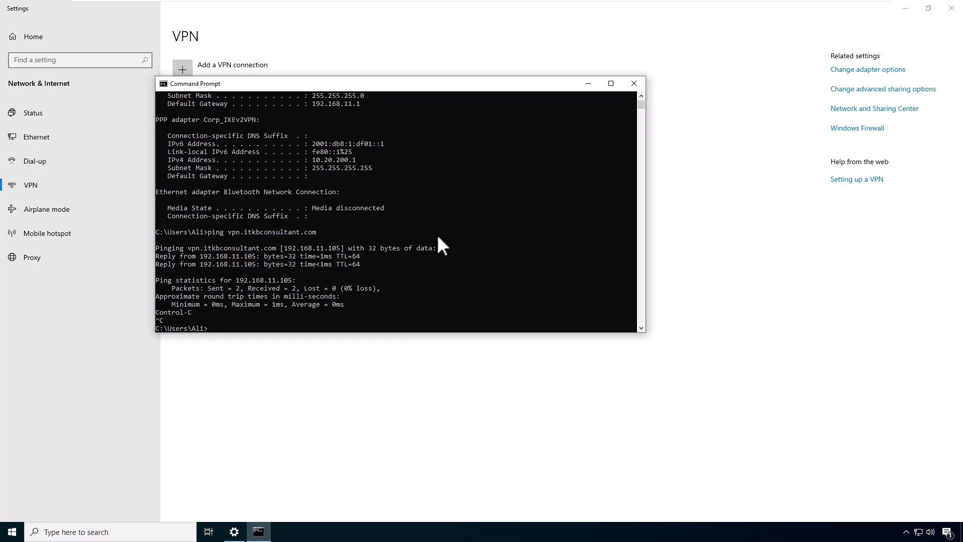
text(ping exchange.itkb.lab)
key(Return)
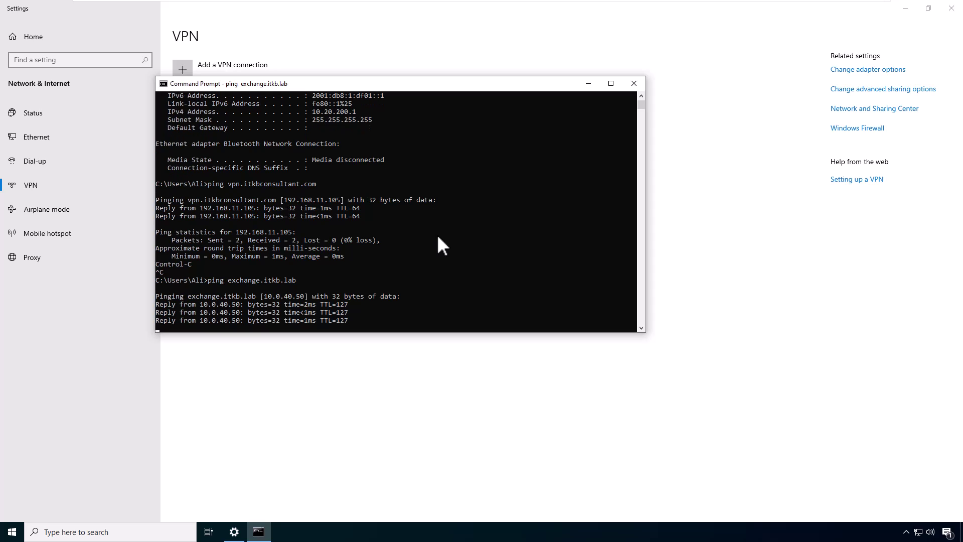
Step: Ping webapp.itkb.lab, then view the established tunnels in pfSense Status > IPsec
key(Return)
text(ping webap)
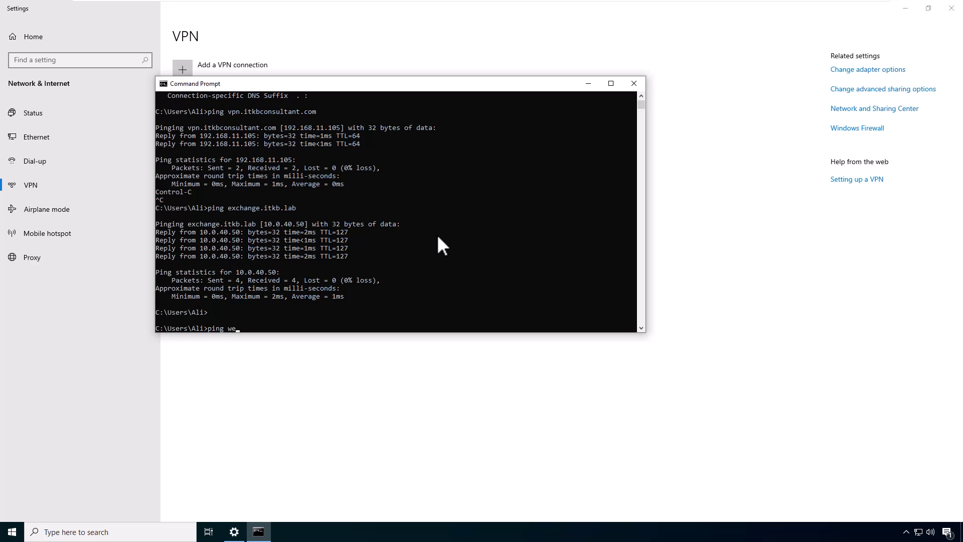
text(p.itkb.lab)
key(Return)
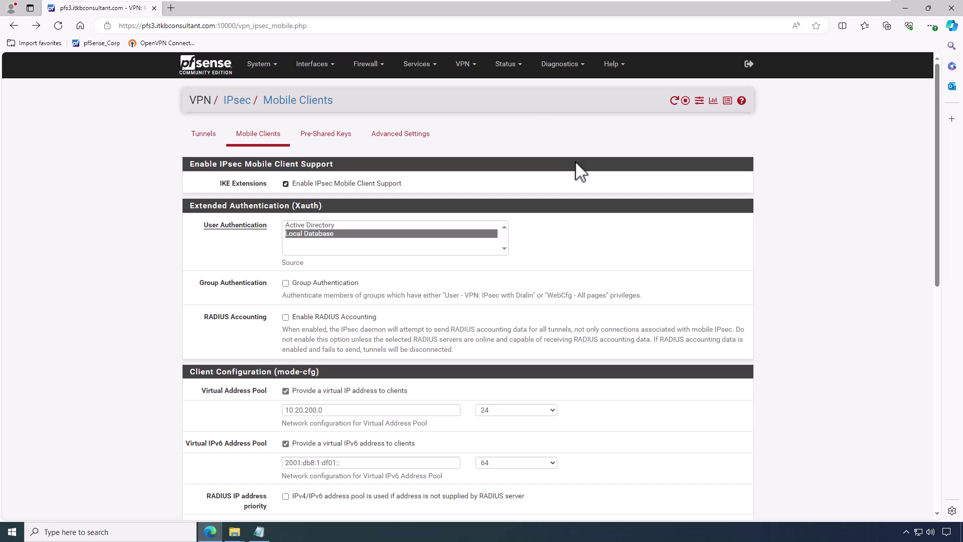
click(519, 72)
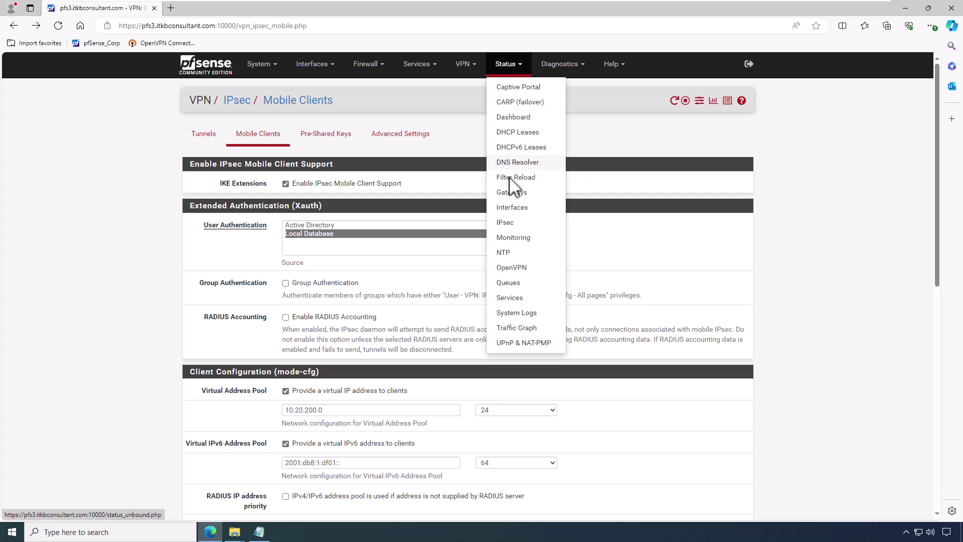
click(505, 222)
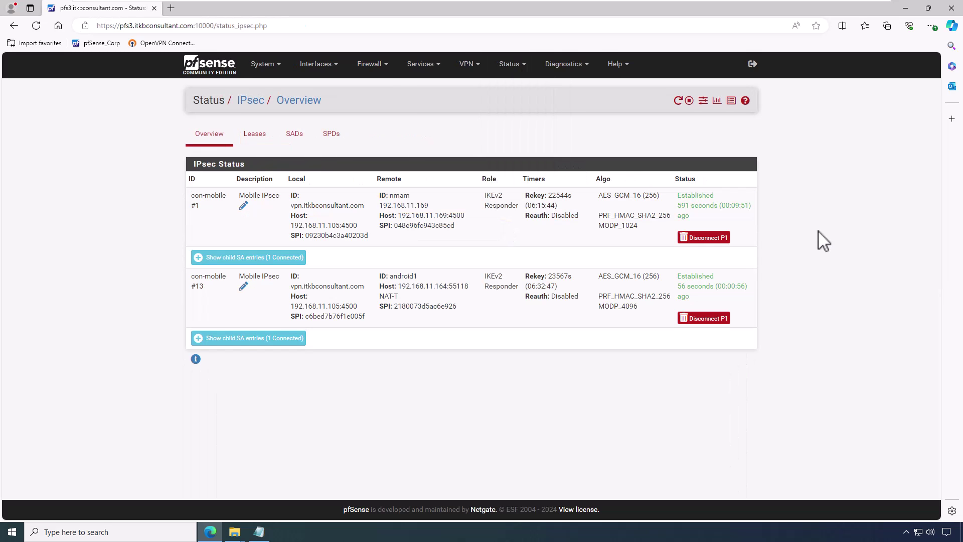